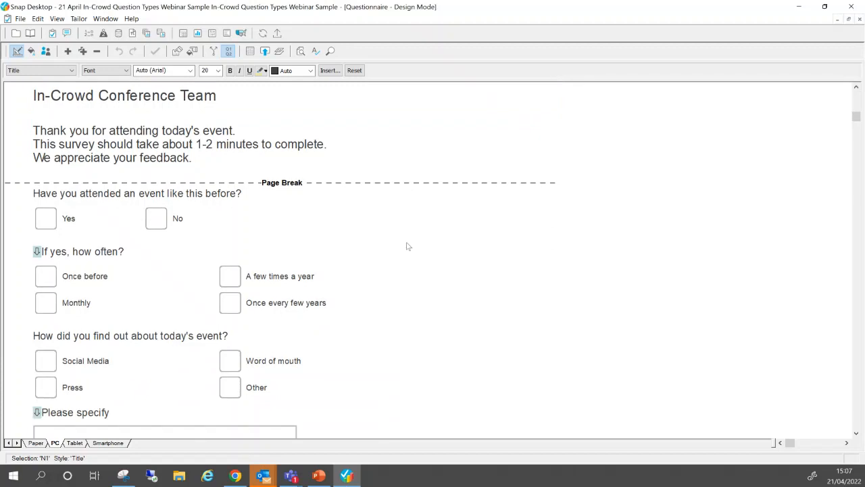
- Review the questionnaire's questions from the introduction through the Map Control question, including the category and ranking grids
scroll(408, 246, "down", 2)
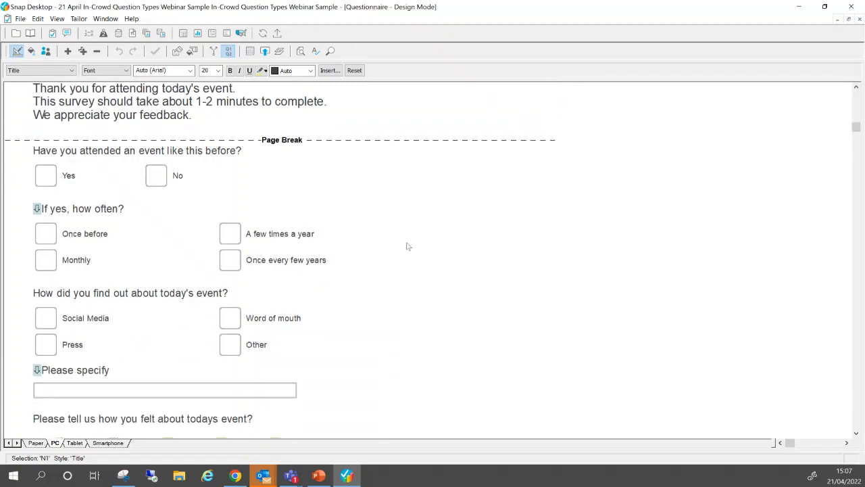
scroll(407, 246, "down", 1)
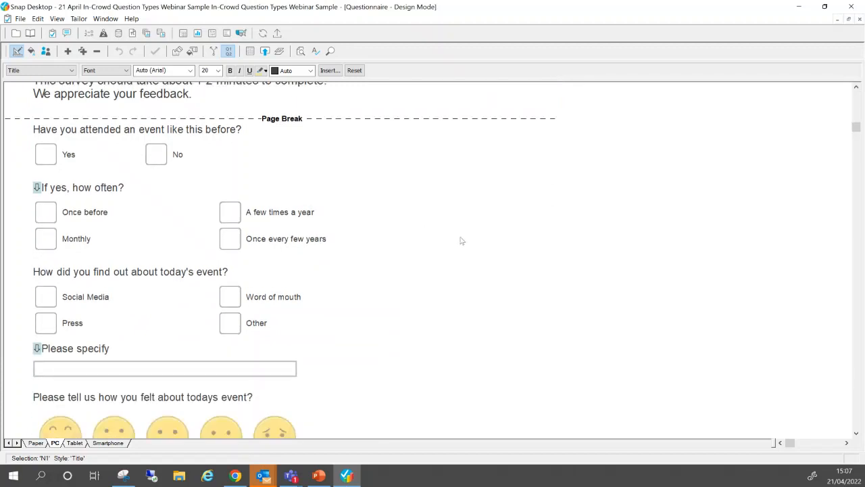
scroll(401, 230, "down", 3)
scroll(400, 228, "down", 7)
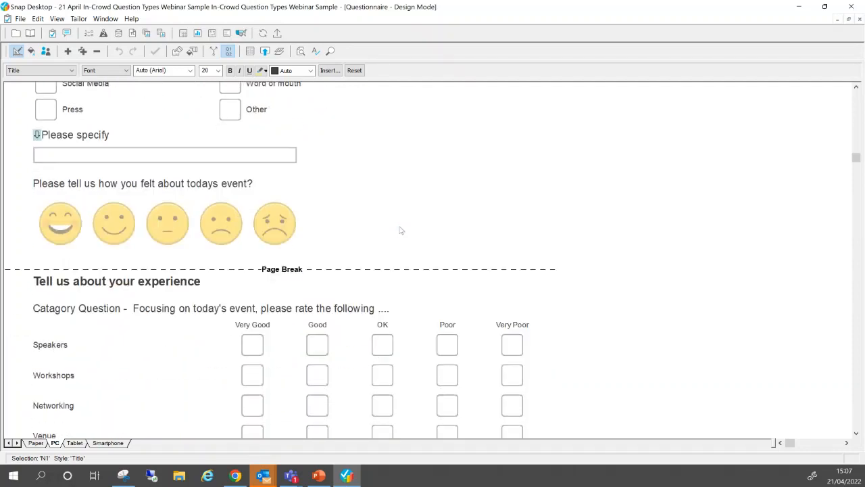
scroll(400, 230, "down", 7)
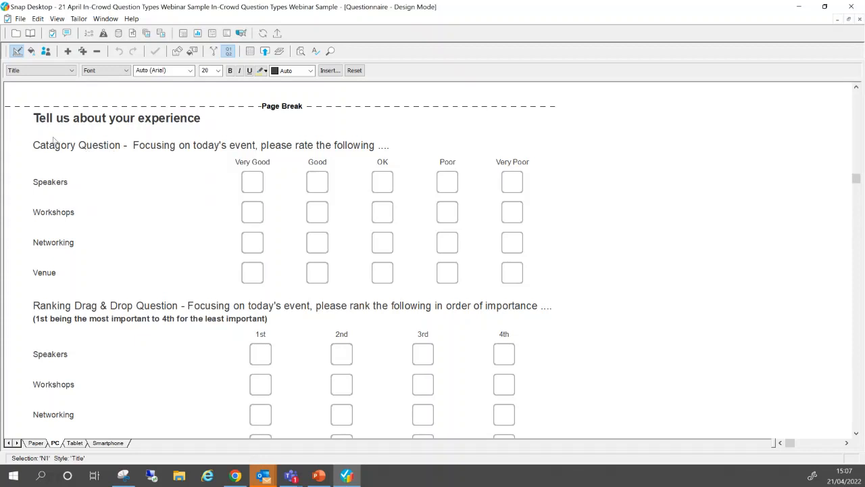
scroll(54, 139, "down", 3)
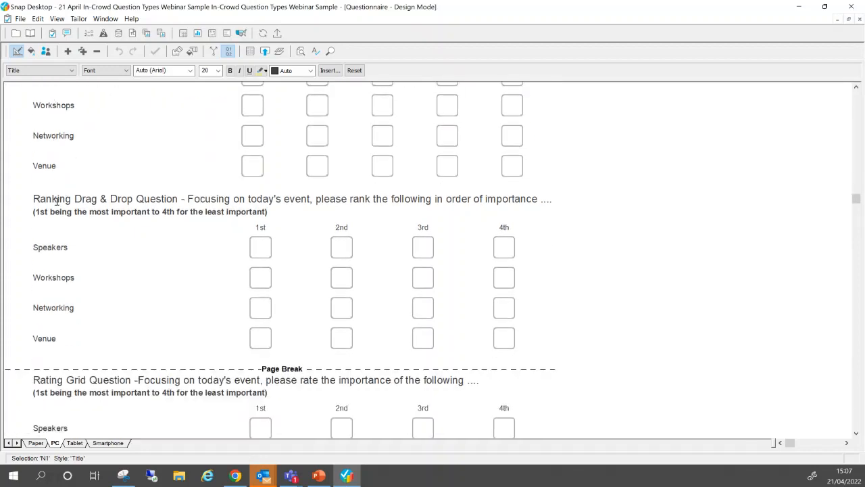
scroll(83, 199, "down", 5)
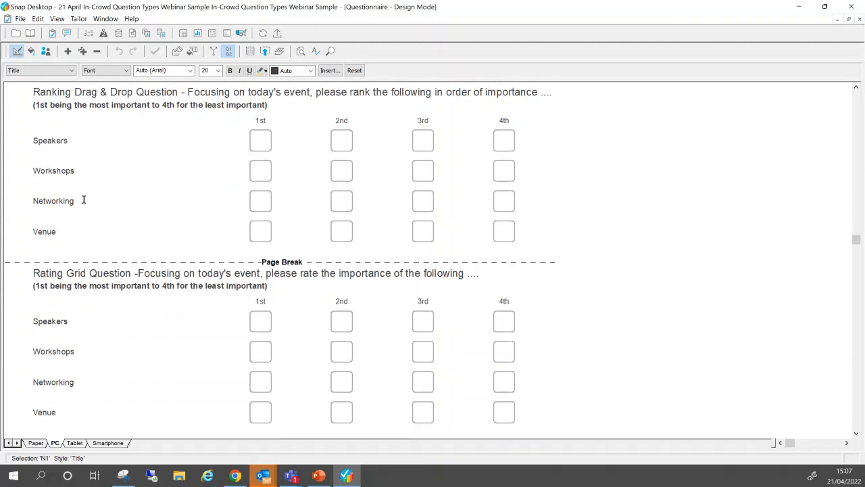
scroll(83, 199, "down", 1)
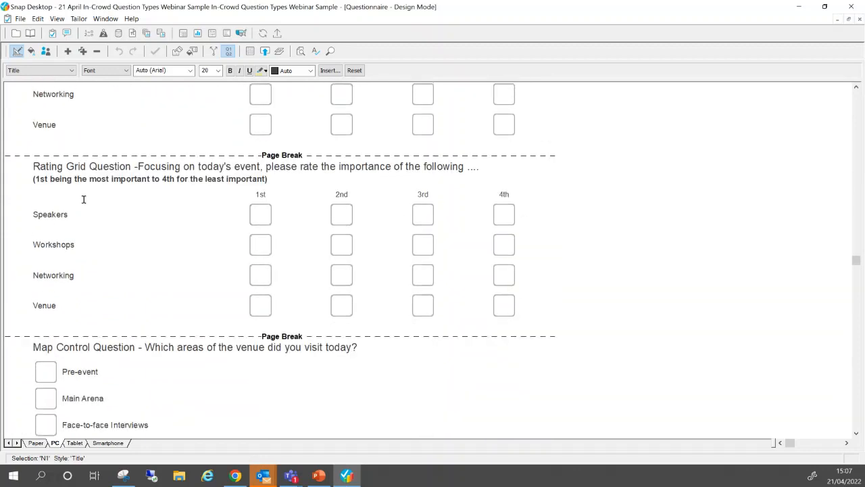
scroll(83, 199, "down", 3)
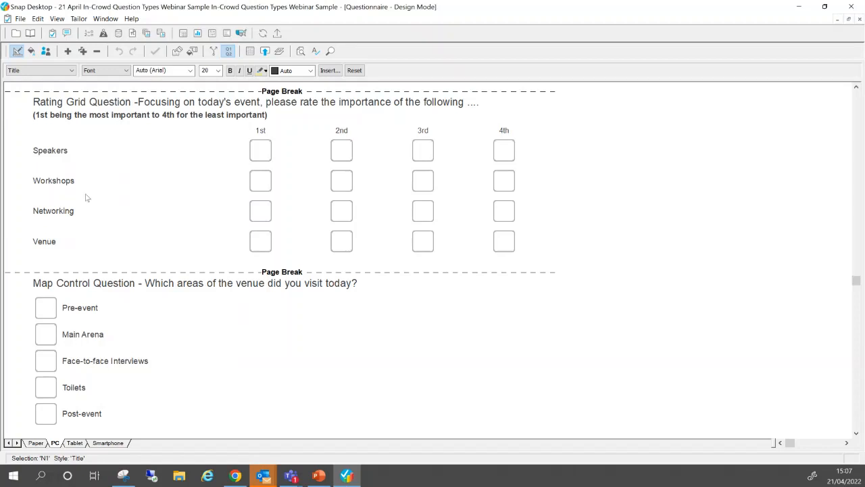
scroll(85, 196, "down", 3)
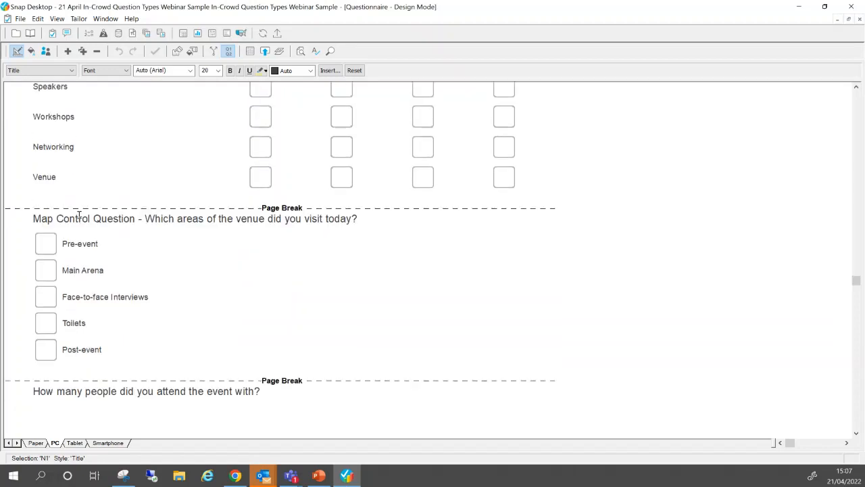
scroll(79, 215, "up", 17)
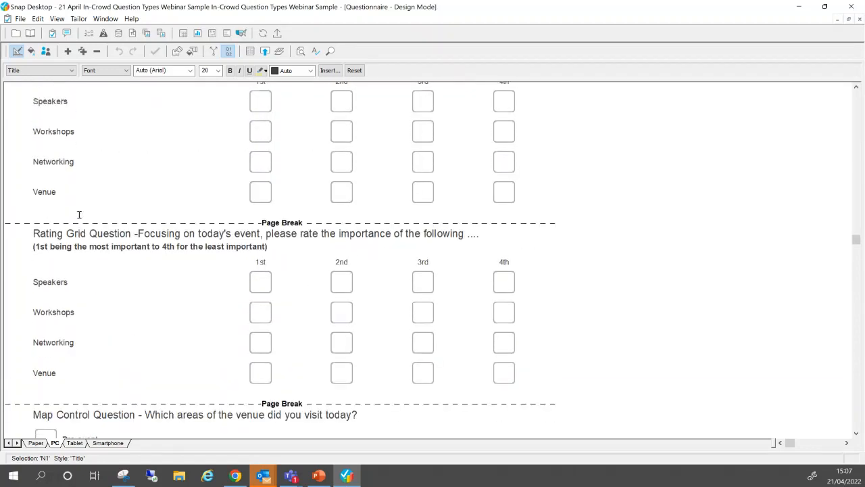
scroll(79, 215, "up", 5)
scroll(80, 215, "down", 2)
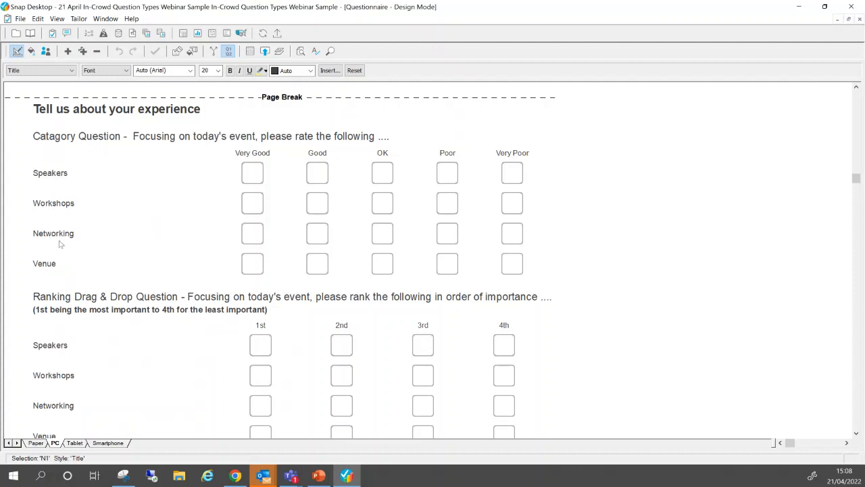
scroll(59, 233, "down", 3)
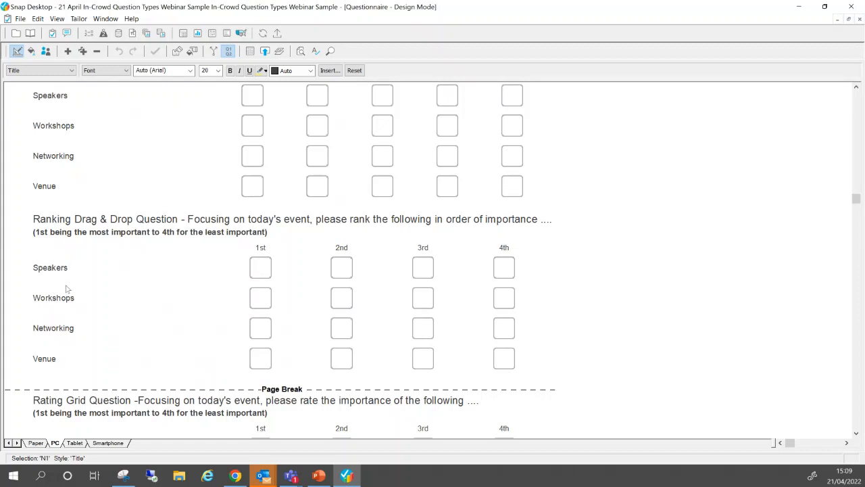
- Turn on Rating Check for the Rating Grid question by setting it to Yes in the variable properties
scroll(67, 289, "down", 5)
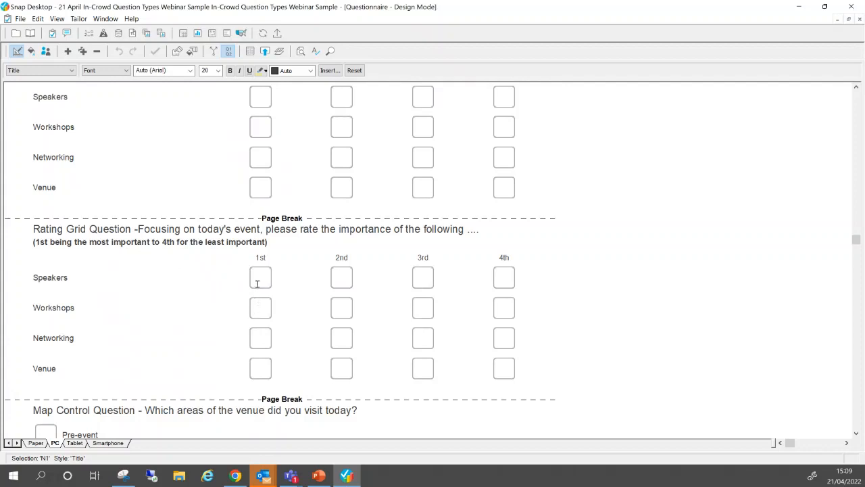
right_click(232, 241)
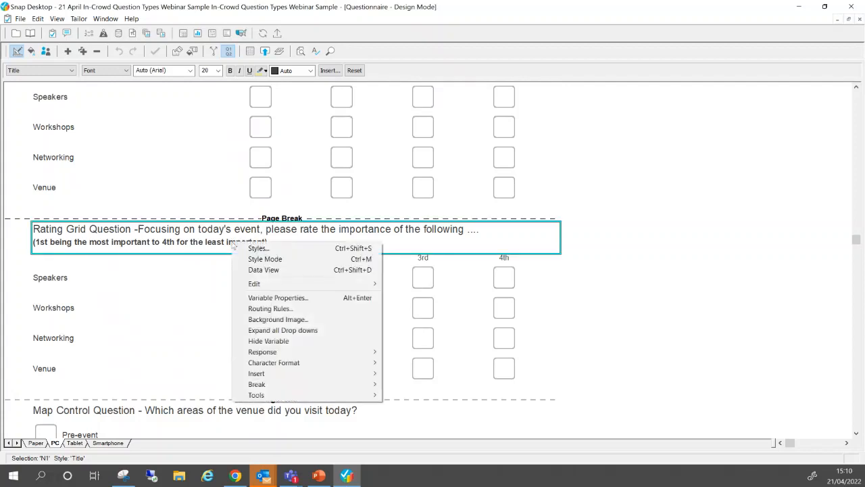
left_click(258, 298)
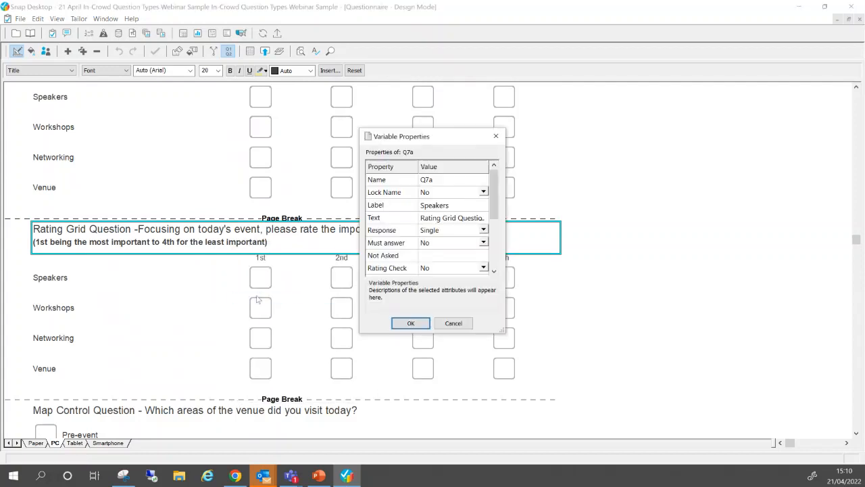
left_click(483, 268)
left_click(476, 280)
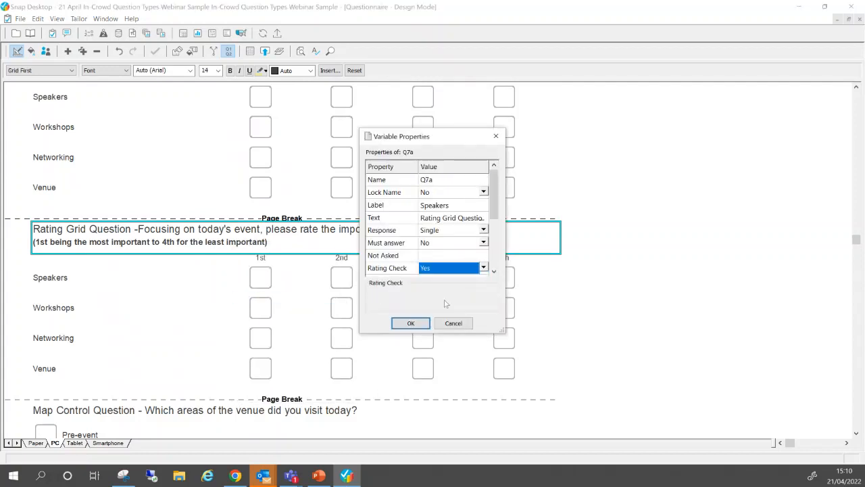
left_click(419, 328)
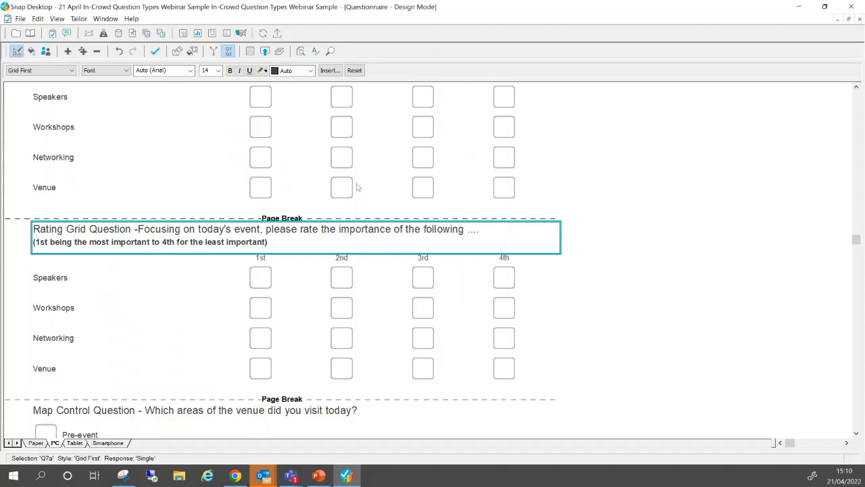
- Keep the questionnaire changes and publish the PC edition to the live survey using the Publish without preview method
left_click(265, 52)
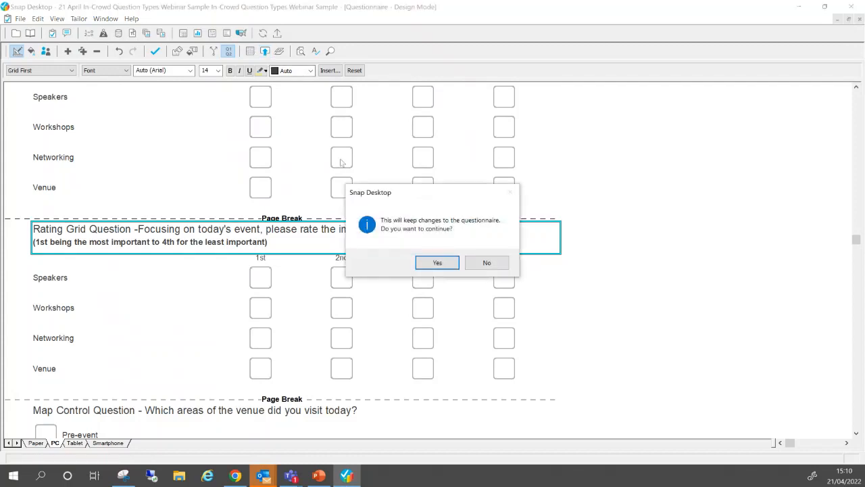
left_click(435, 263)
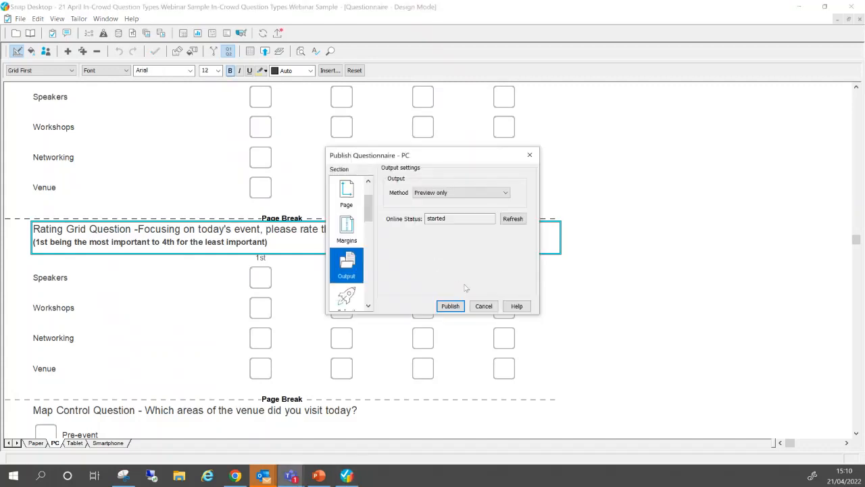
left_click(465, 195)
left_click(458, 216)
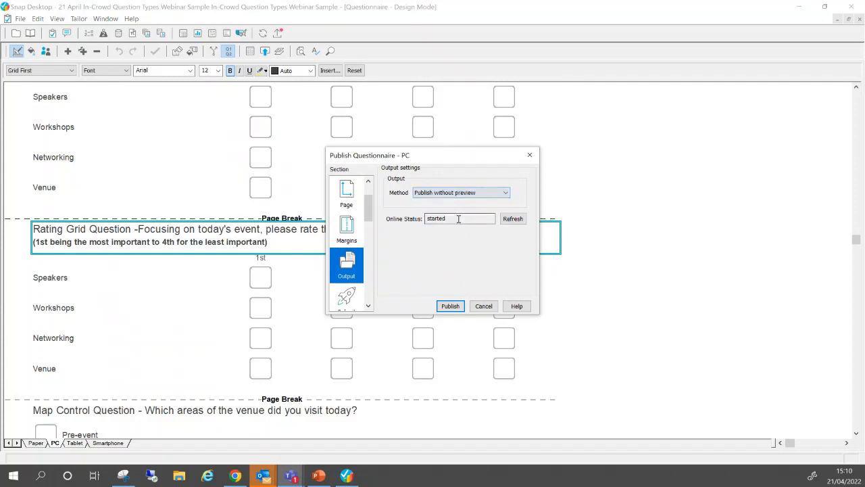
left_click(448, 306)
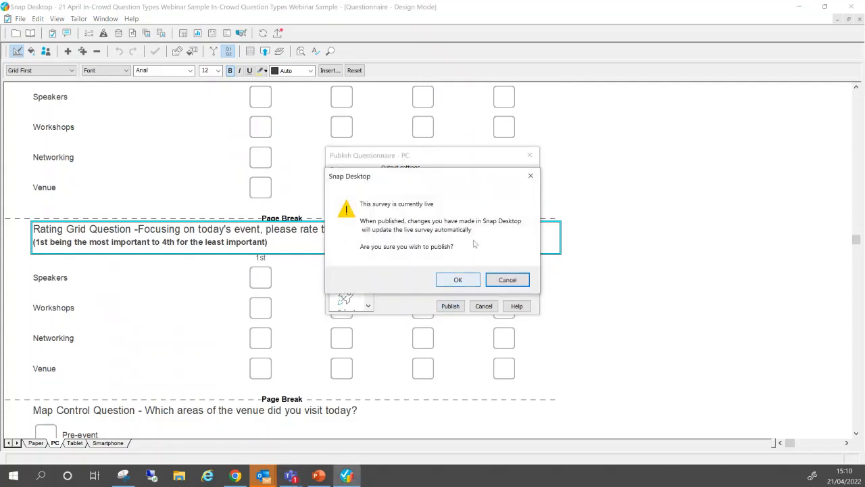
left_click(457, 280)
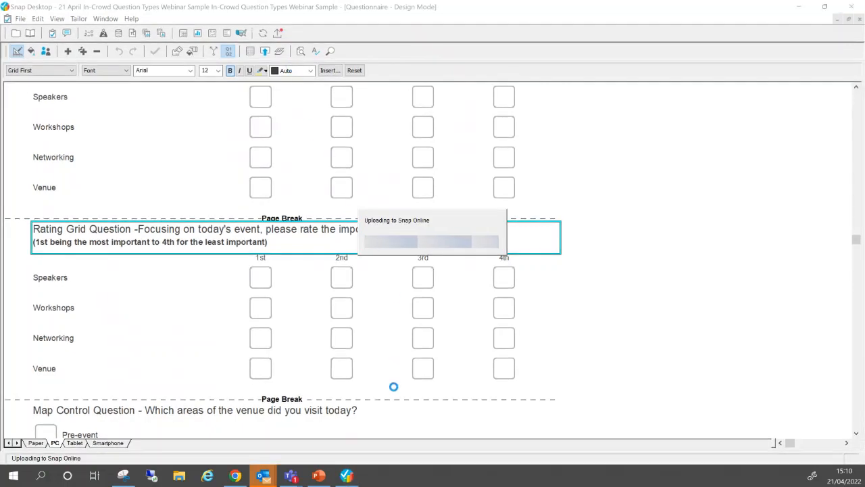
- Switch to Snap Online in Chrome and launch the survey preview, accepting the preview notice
left_click(236, 476)
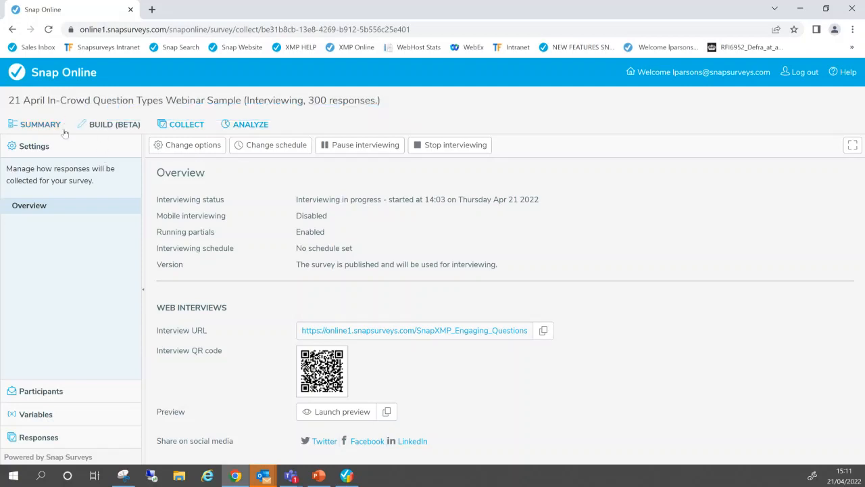
mouse_move(134, 135)
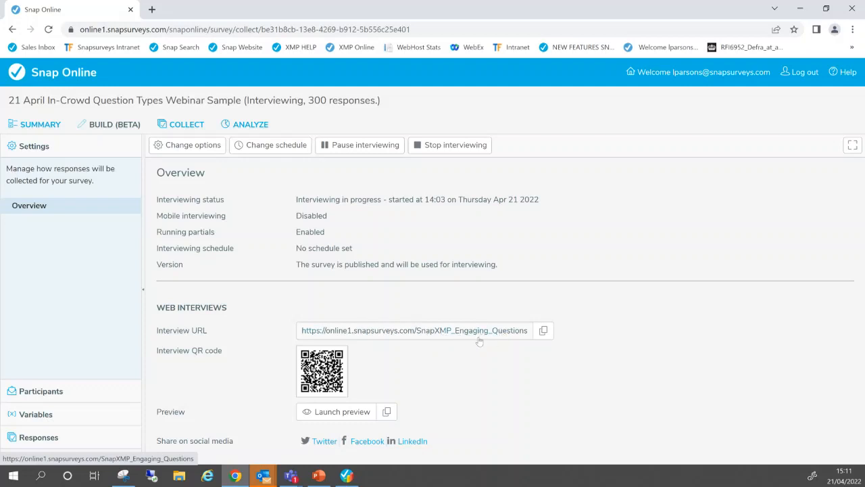
left_click(343, 412)
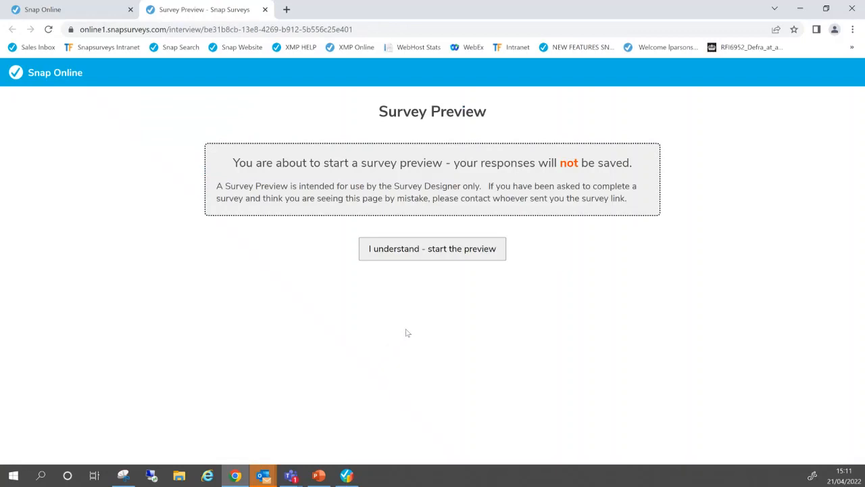
left_click(265, 10)
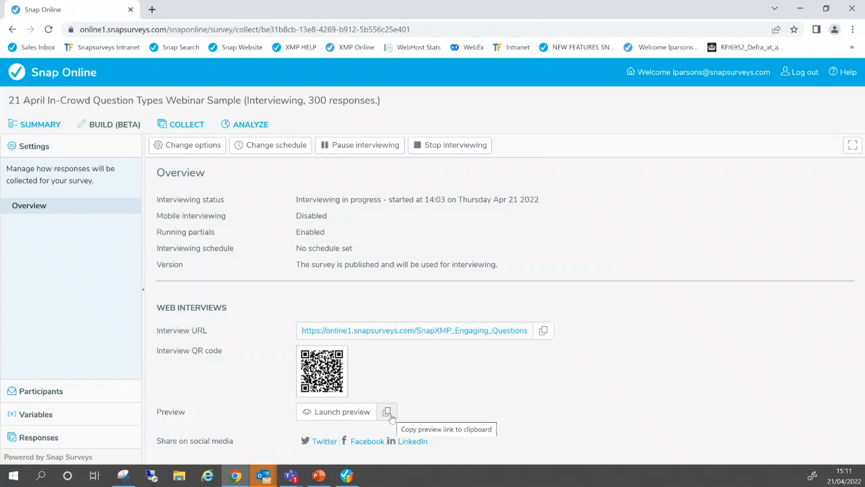
left_click(364, 412)
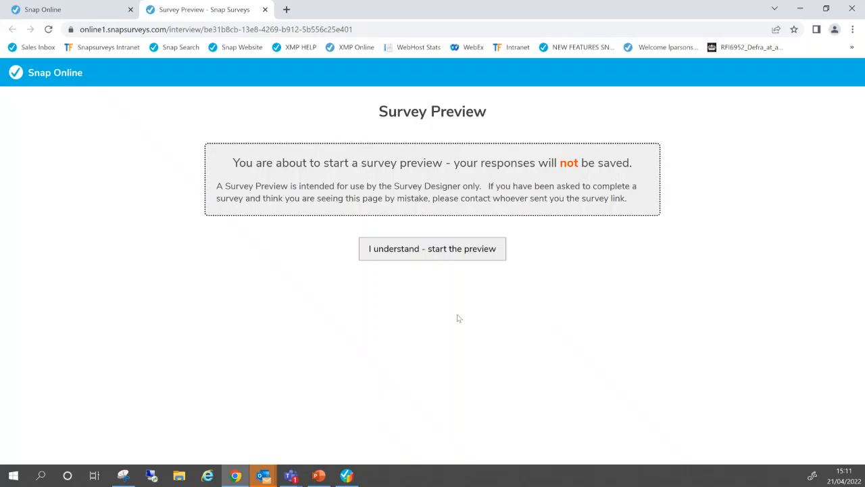
left_click(462, 257)
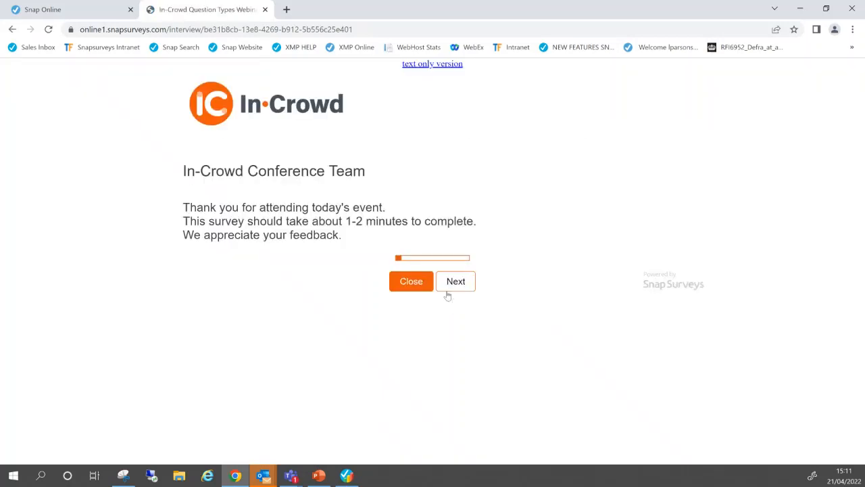
- Advance through the preview to the Rating Grid question, leaving the earlier pages unanswered
left_click(448, 295)
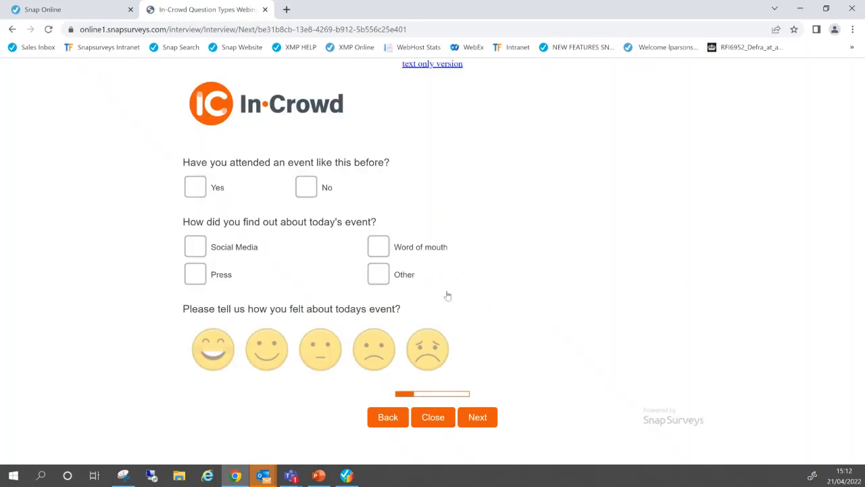
left_click(475, 418)
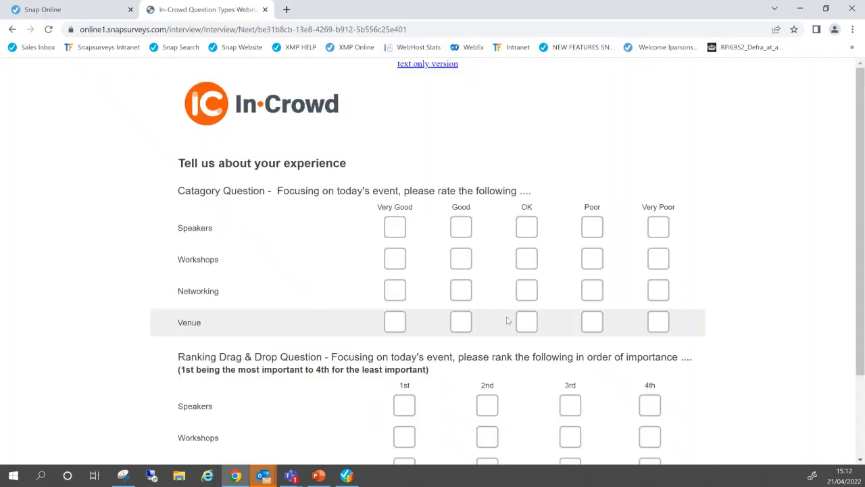
scroll(464, 274, "down", 3)
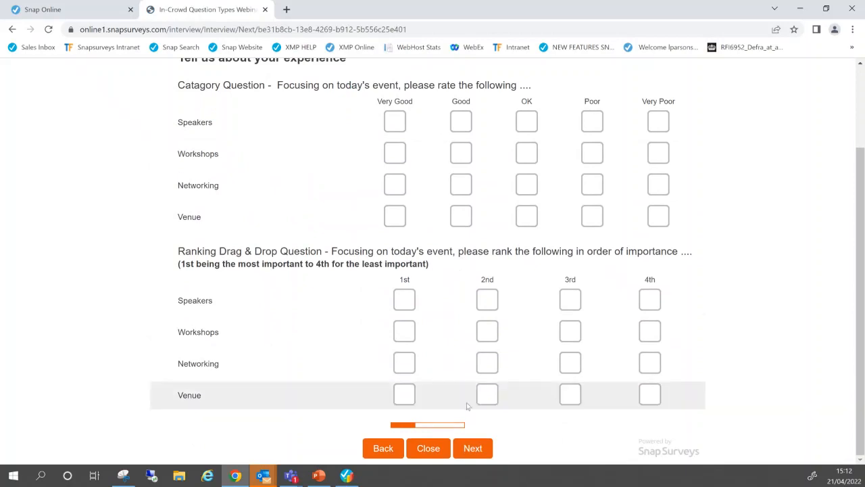
left_click(475, 449)
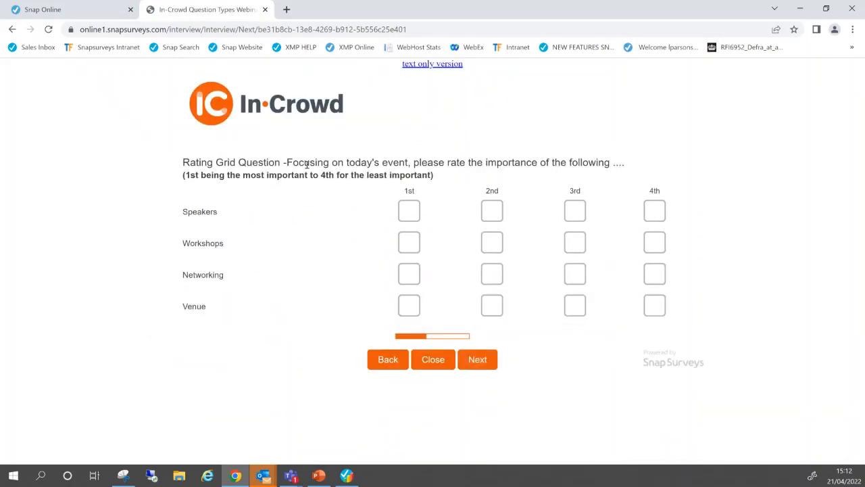
- Test the rating check by giving Speakers and Workshops both 1st, setting Speakers to 2nd, Networking to 3rd and Venue to 4th
left_click(402, 212)
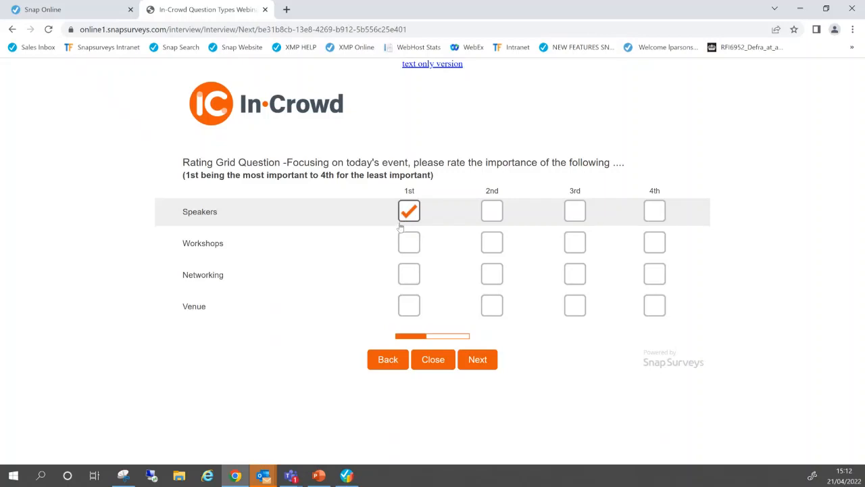
left_click(408, 243)
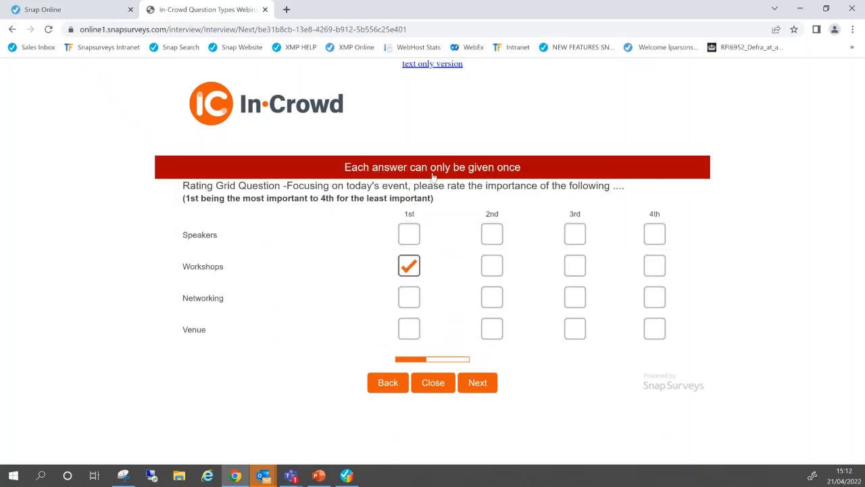
left_click(493, 235)
left_click(575, 298)
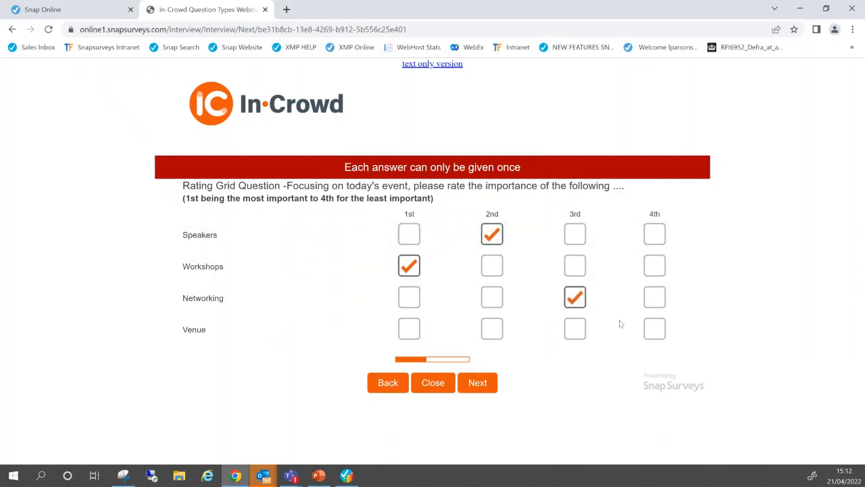
left_click(655, 329)
- Close the survey preview and return to the Rating Grid question in Snap Desktop's questionnaire design
left_click(265, 9)
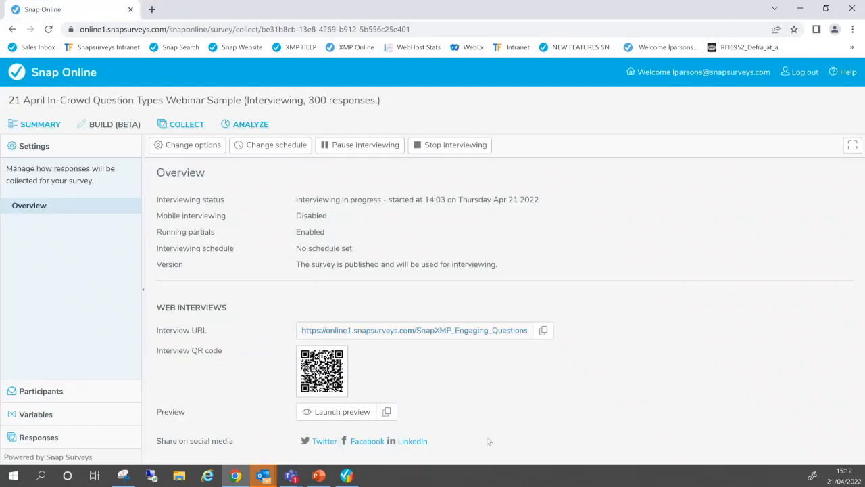
left_click(358, 474)
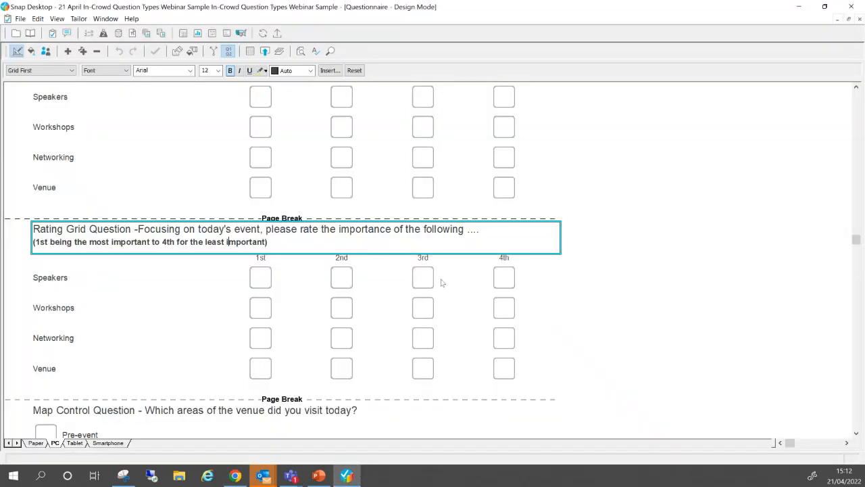
scroll(439, 283, "up", 4)
scroll(435, 283, "up", 3)
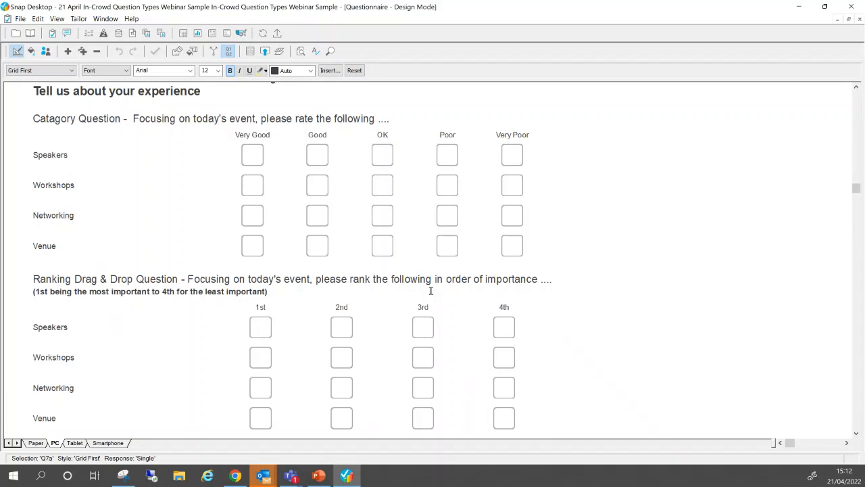
scroll(344, 286, "down", 3)
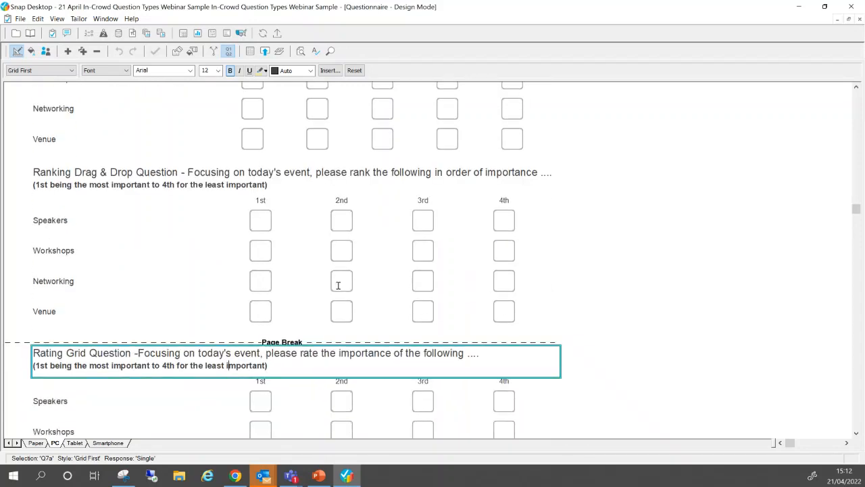
scroll(339, 286, "down", 4)
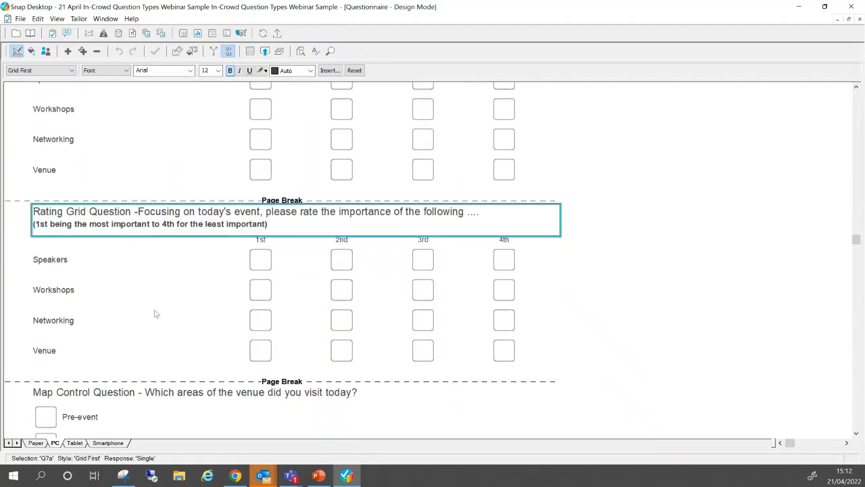
- Insert a new question after the Rating Grid's Venue row, accept the locking notice, and give it the Grid First style
left_click(59, 351)
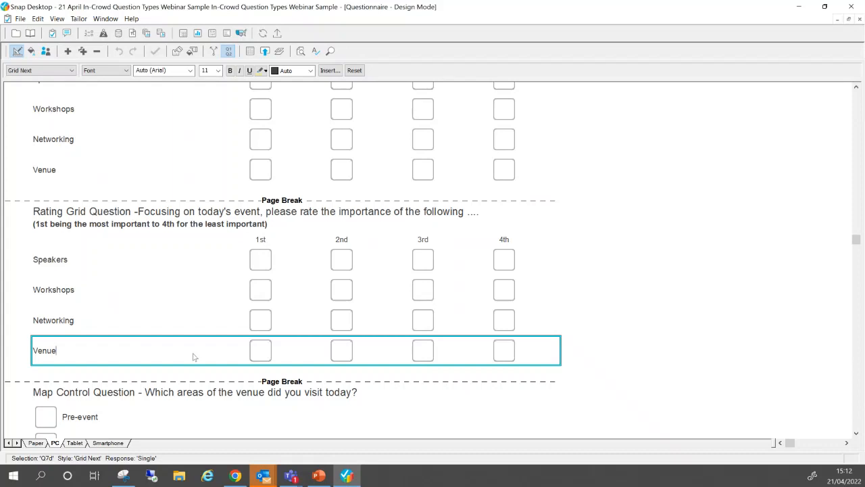
key("Return")
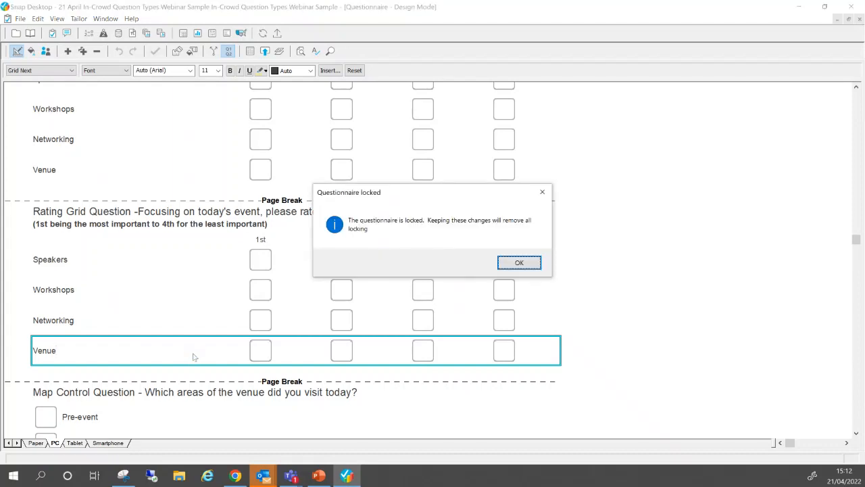
key("Return")
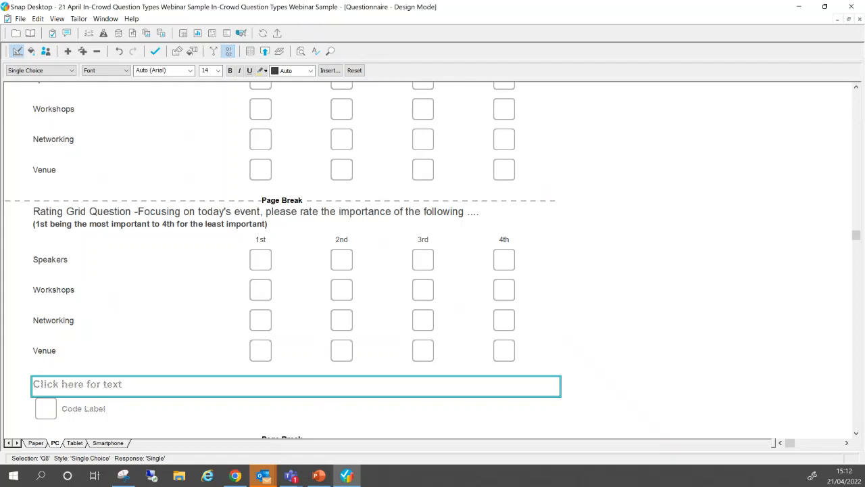
left_click(60, 72)
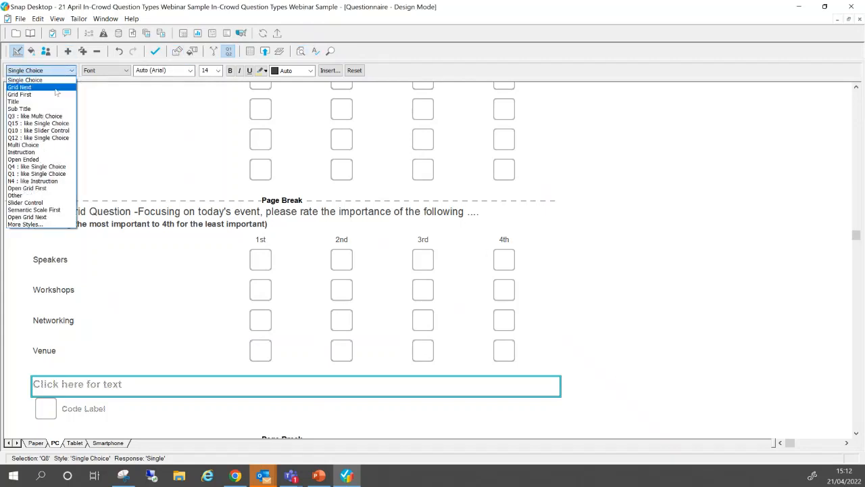
left_click(58, 95)
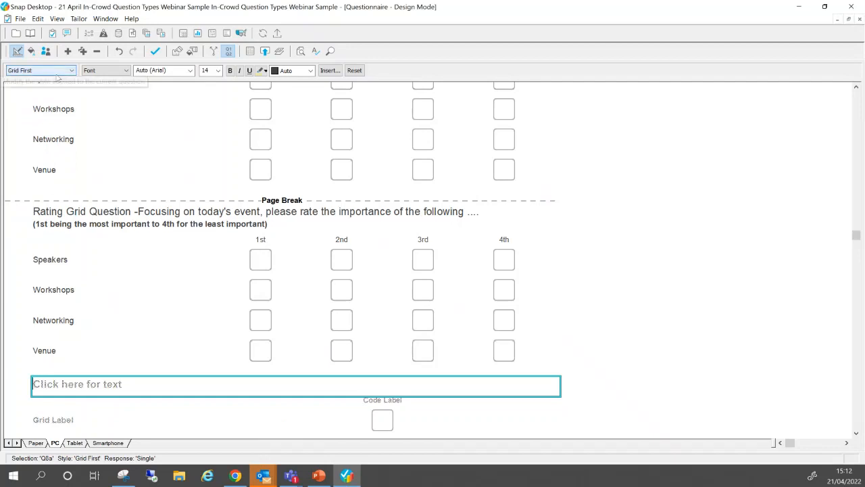
- Enter "Grid Question" as the new grid's text and label its columns 1st, 2nd, 3rd and 4th
scroll(103, 178, "down", 3)
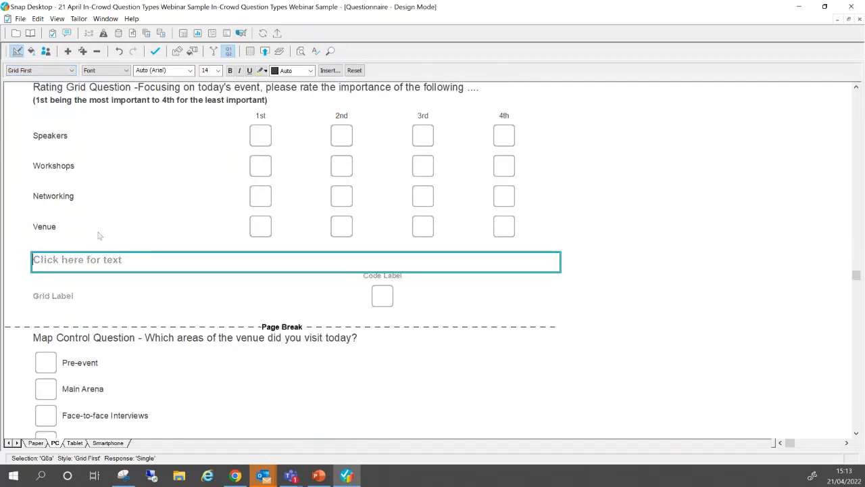
left_click(135, 262)
type("Grid ")
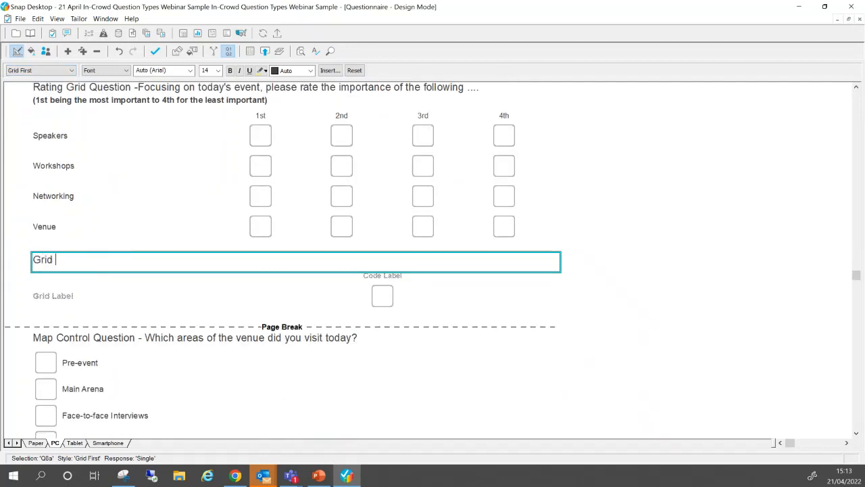
type("Question")
key("Tab")
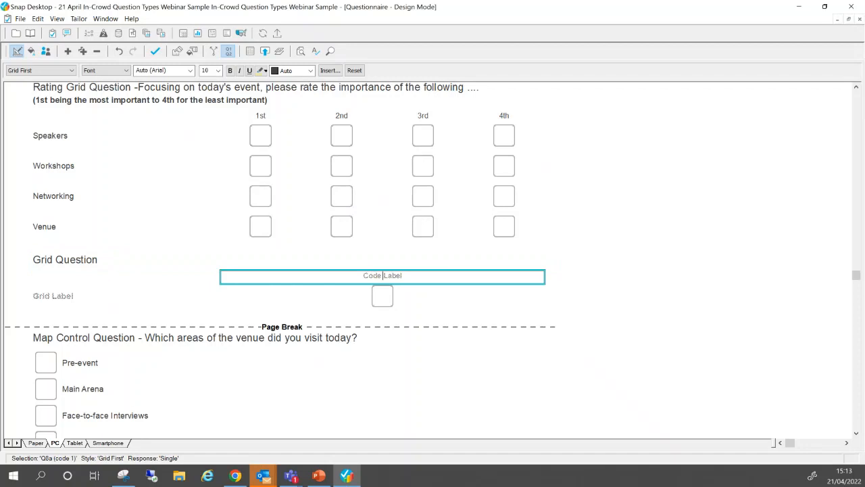
type("1st")
key("Tab")
type("2nd")
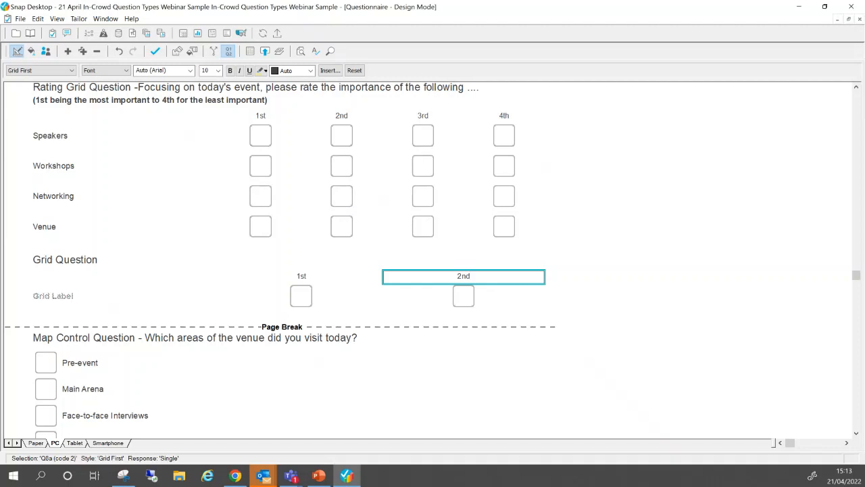
key("Tab")
type("3rd")
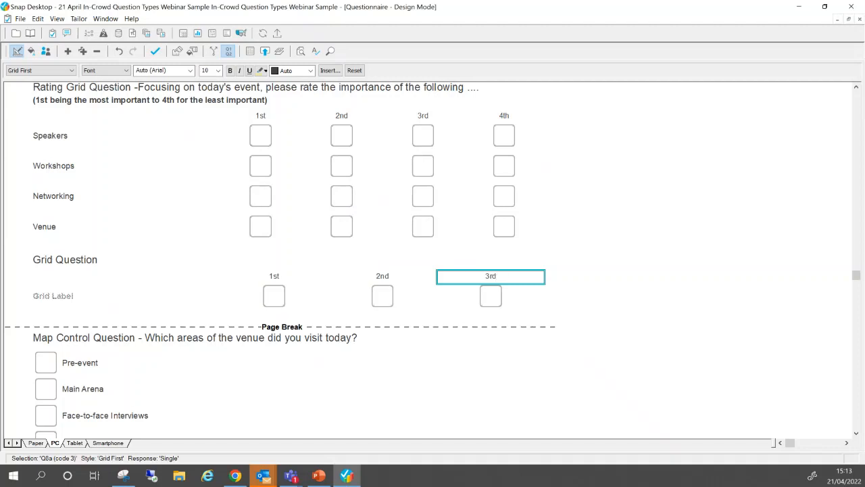
key("Tab")
type("4th")
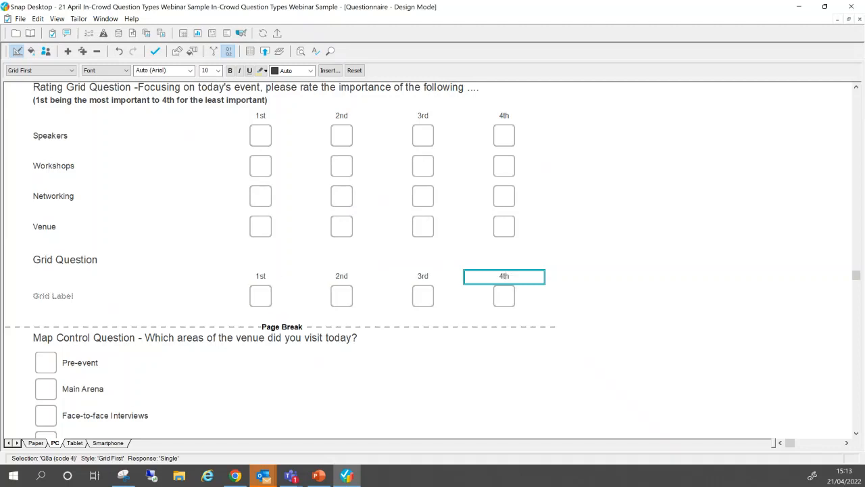
- Add three rows to the new grid, labelled Item 1, Item2 and Item 3
key("Return")
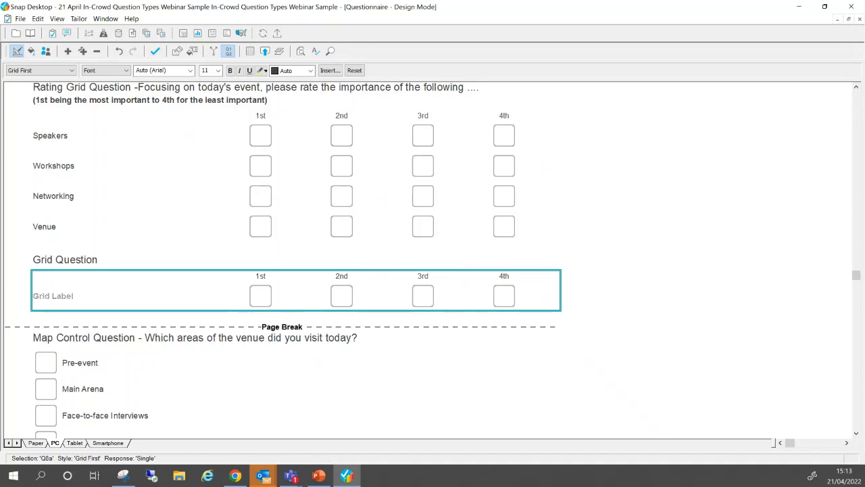
type("Item 1")
key("Return")
type("It")
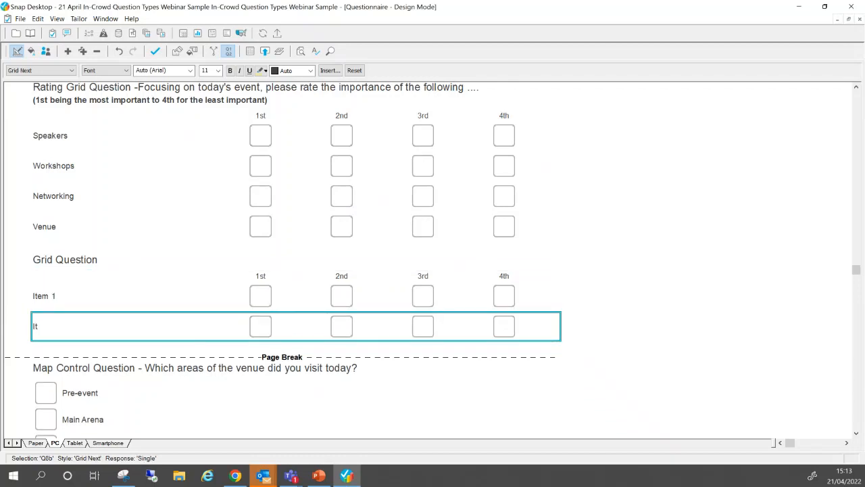
type("em2")
key("Return")
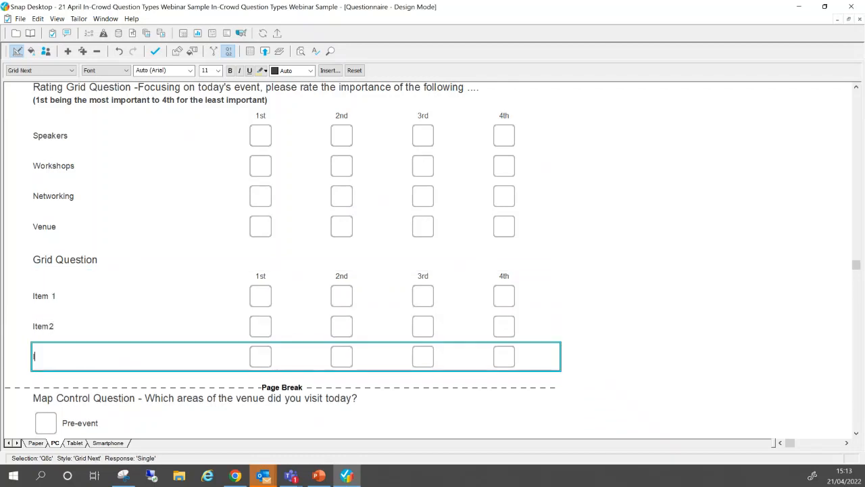
type("Item 3")
- Delete the whole sample grid from its "Grid Question" text through Item 3, confirming the removal
left_click(75, 259)
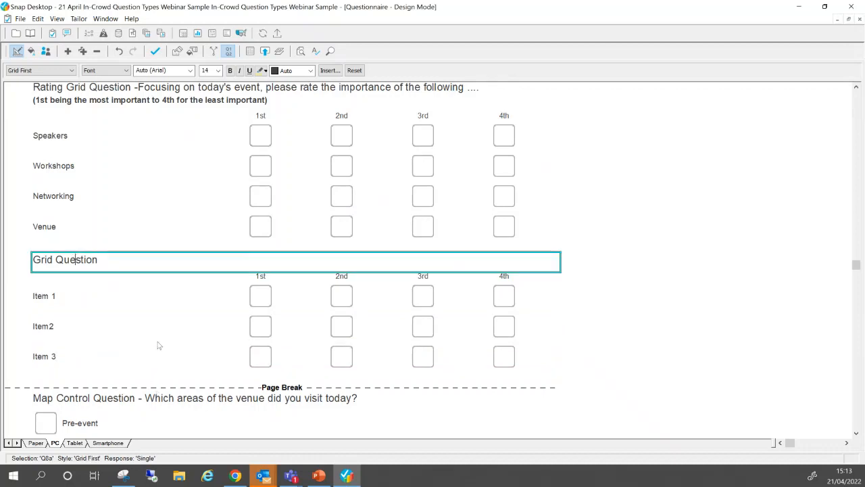
left_click(63, 355)
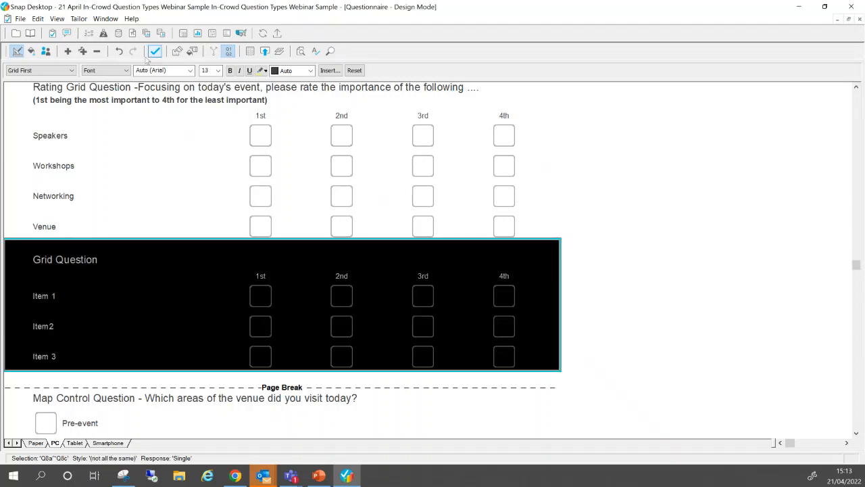
left_click(98, 52)
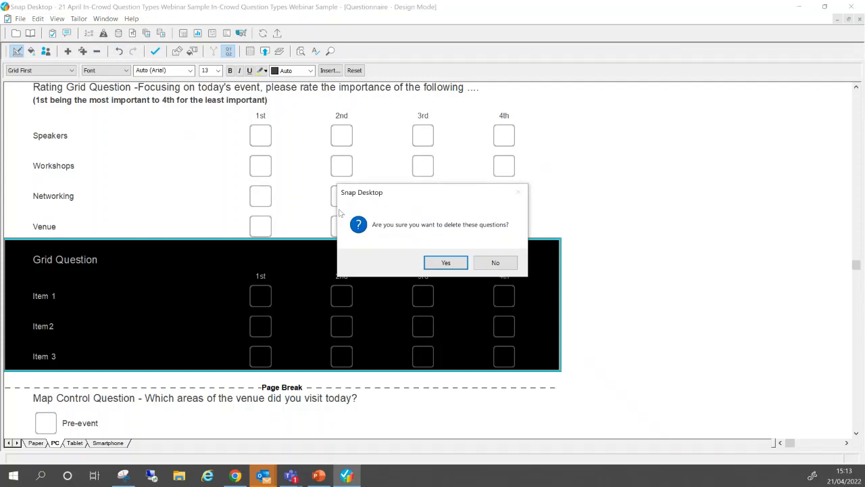
left_click(444, 263)
- Show the "Catagory Question" grid under "Tell us about your experience" as a drag and drop question
scroll(341, 319, "up", 3)
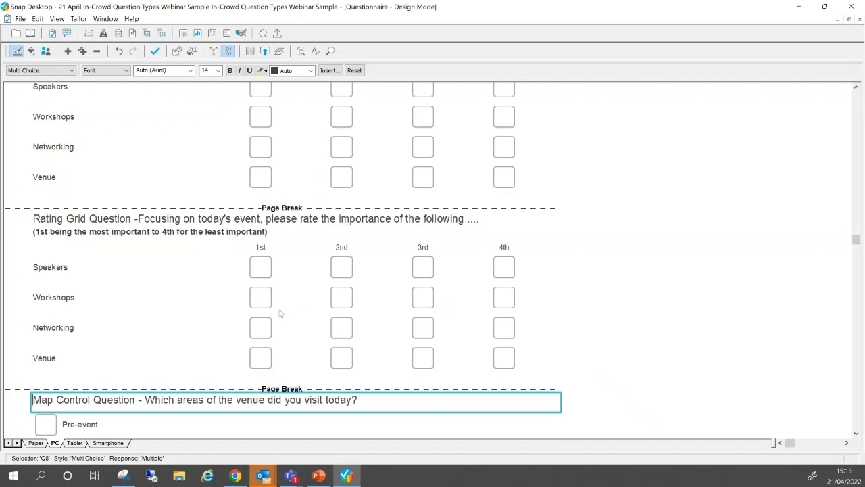
mouse_move(235, 476)
scroll(492, 356, "up", 10)
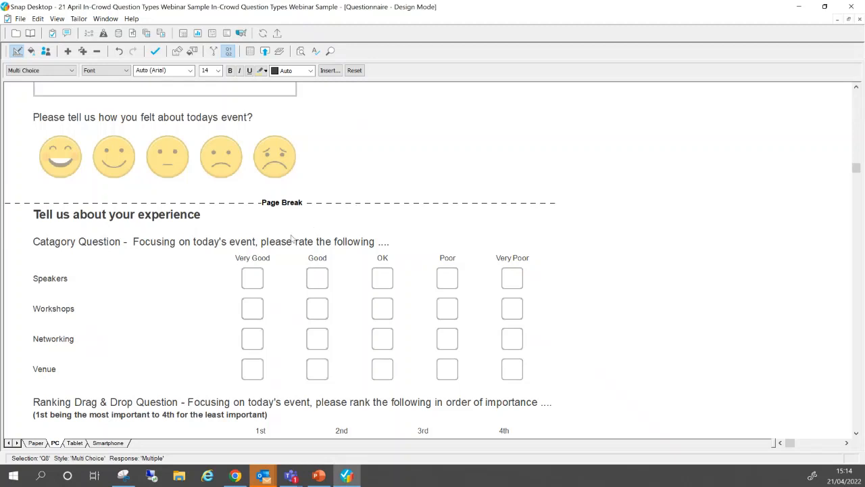
scroll(292, 238, "down", 6)
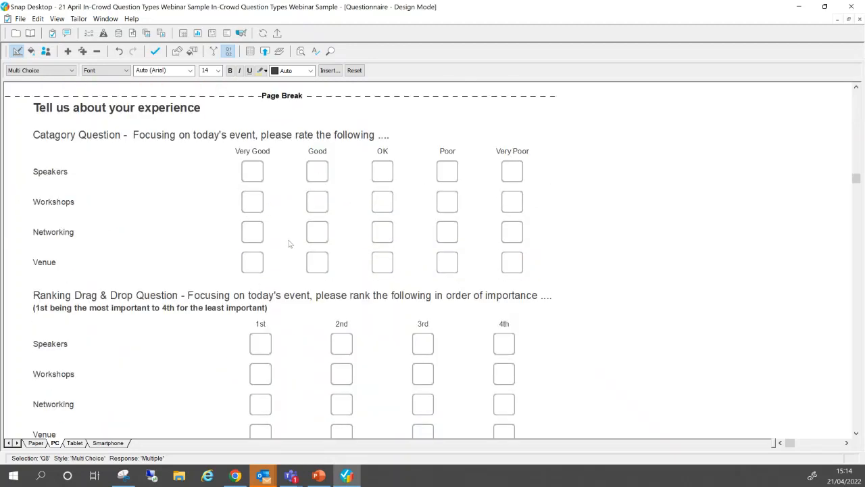
scroll(289, 243, "up", 4)
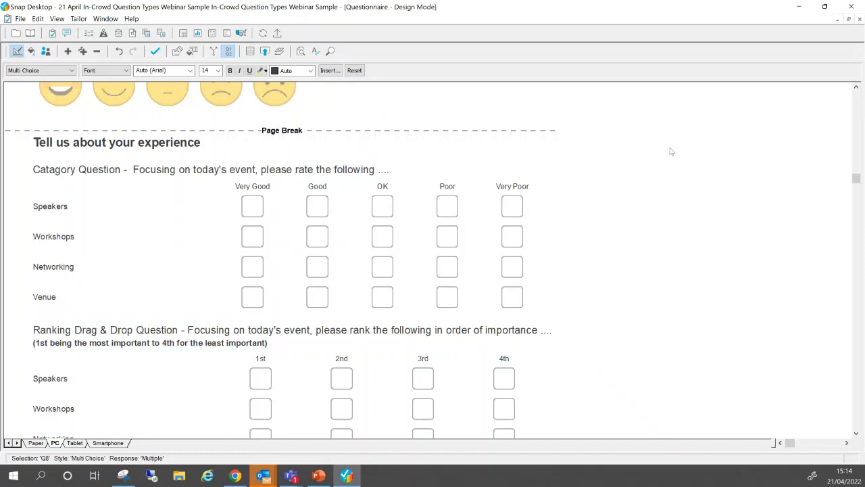
left_click(139, 173)
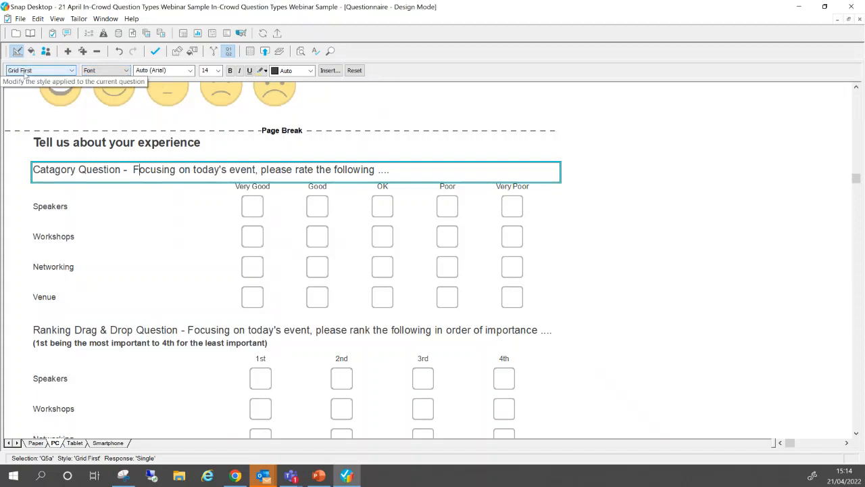
left_click(125, 71)
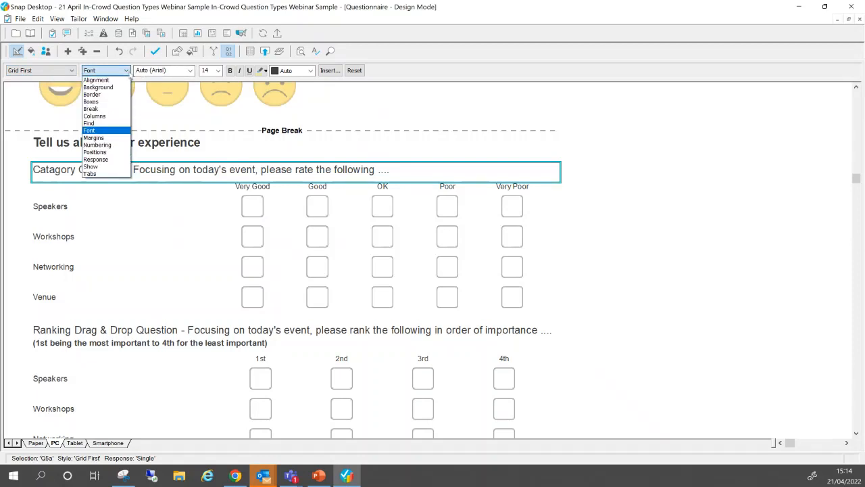
left_click(118, 167)
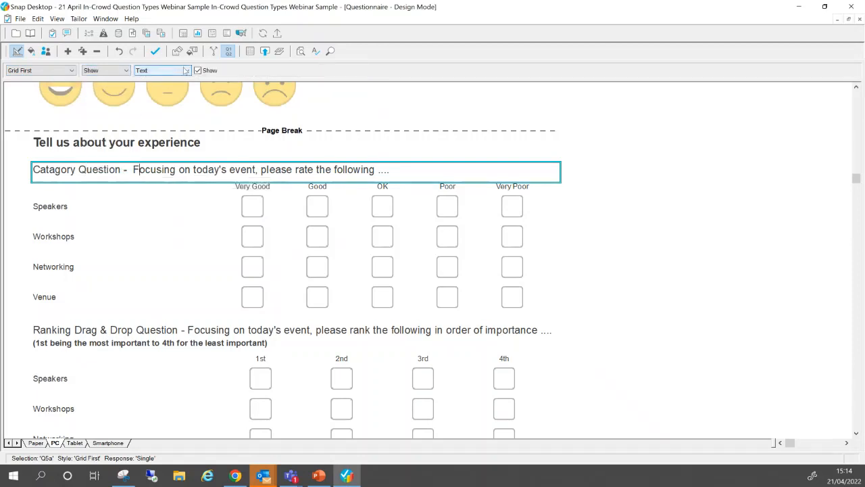
left_click(186, 70)
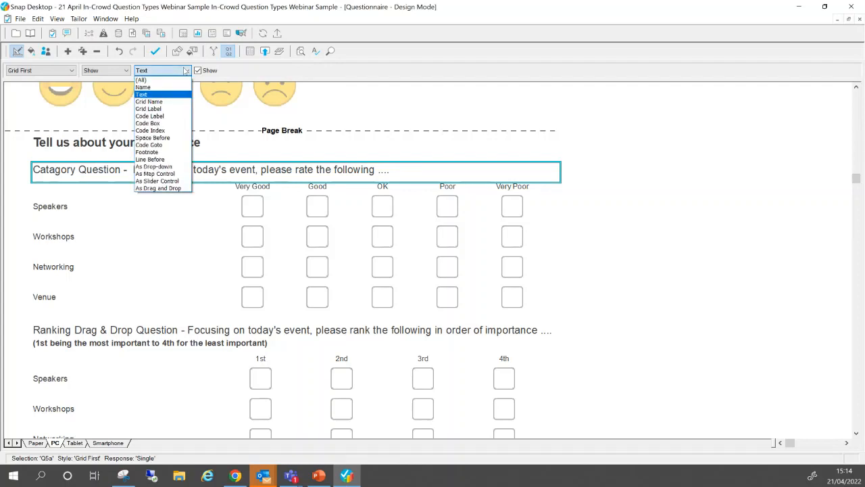
left_click(162, 188)
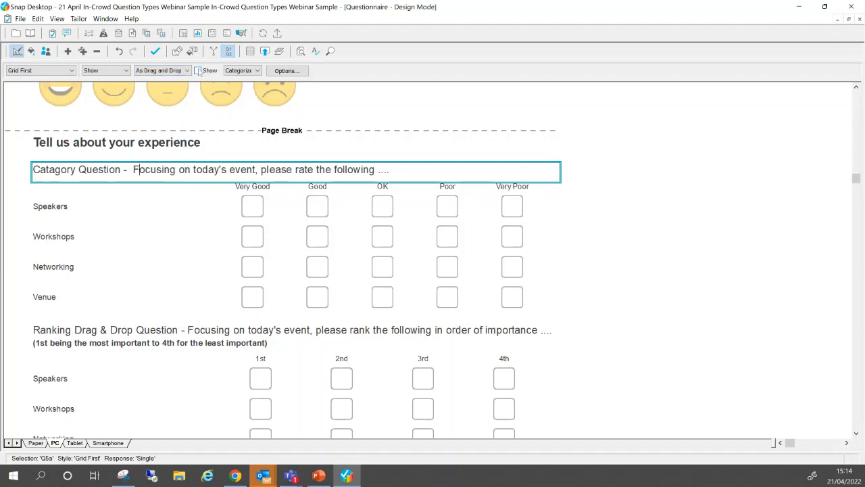
left_click(197, 70)
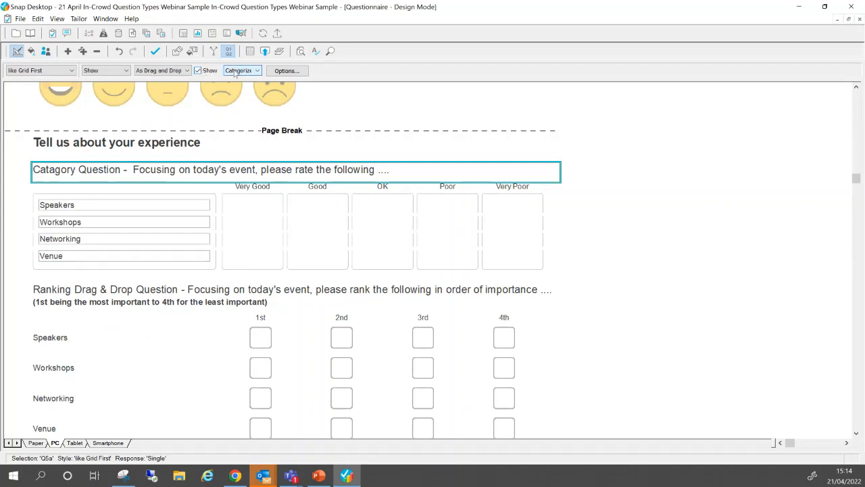
- Set the source and target panel backgrounds of the "Catagory Question" to the custom orange (Red 236, Green 92, Blue 12)
left_click(292, 76)
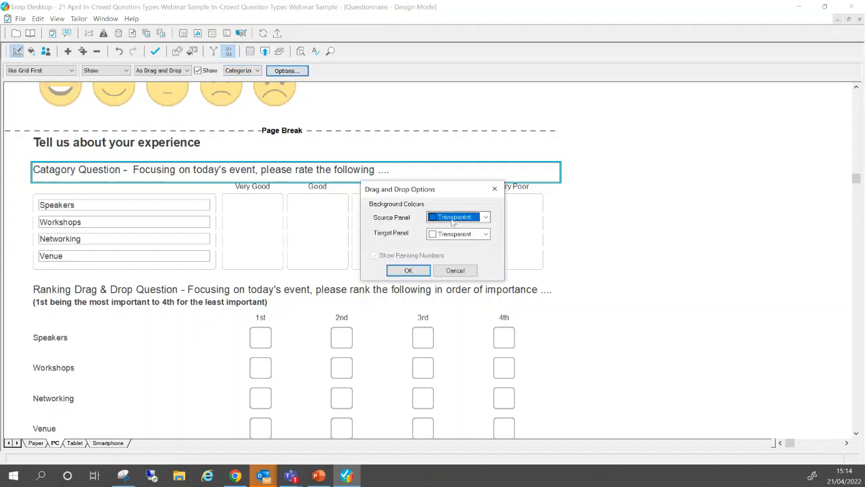
left_click(486, 216)
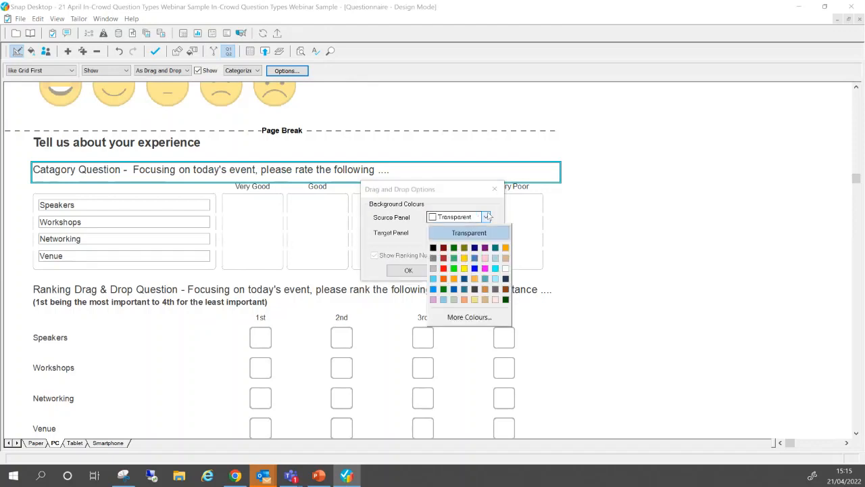
left_click(447, 317)
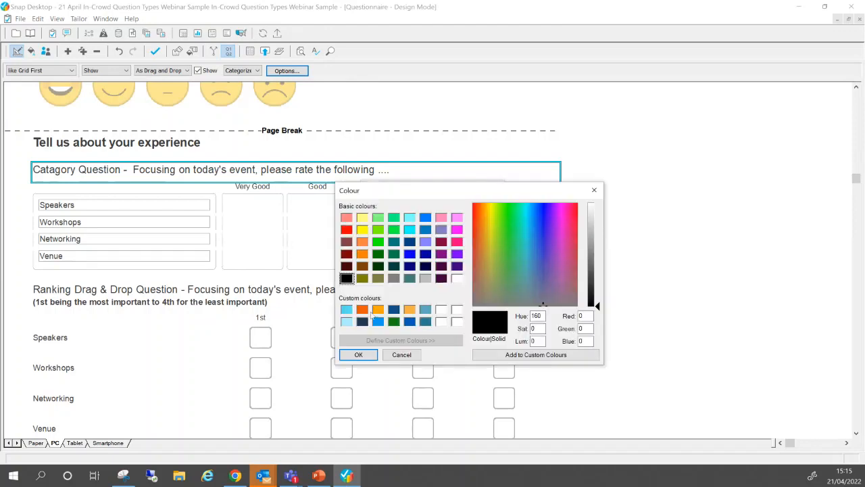
left_click(362, 309)
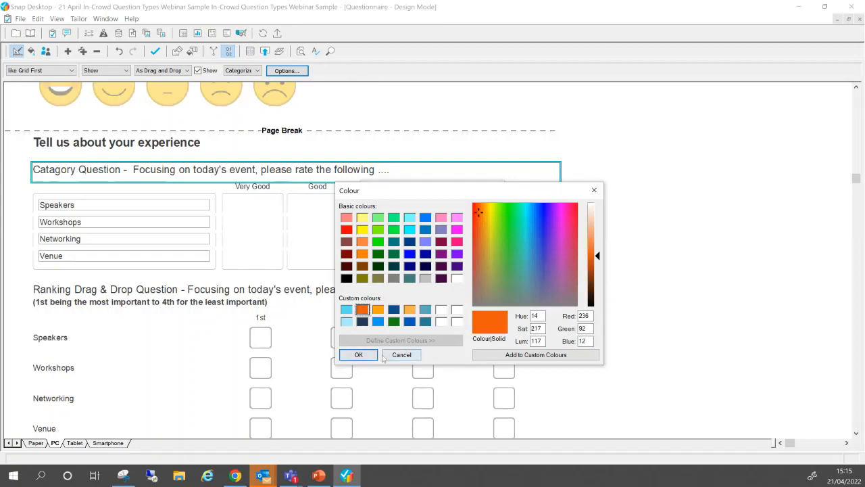
left_click(358, 356)
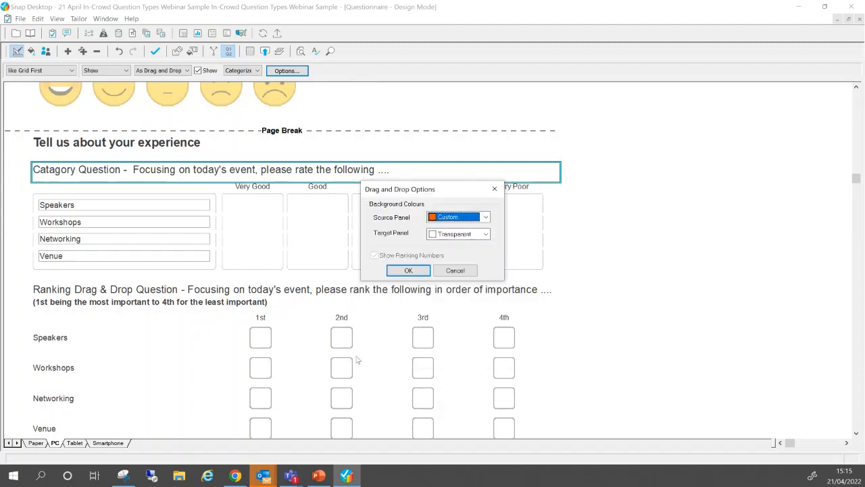
left_click(486, 234)
left_click(471, 334)
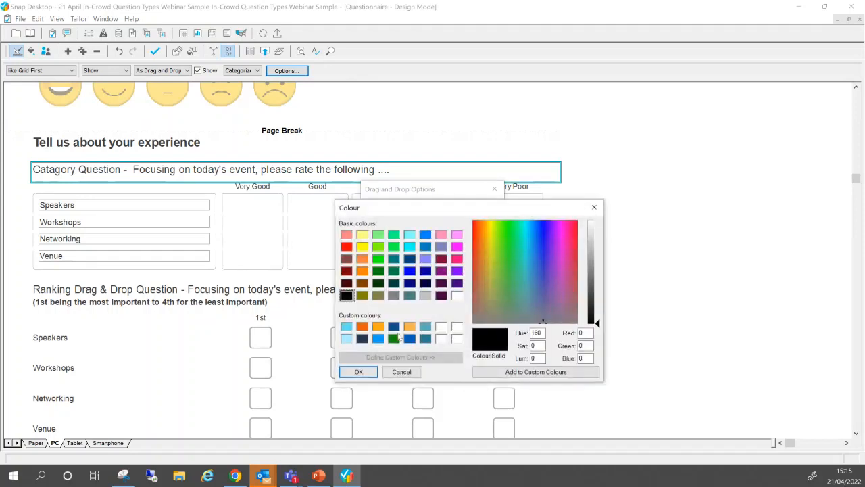
left_click(363, 327)
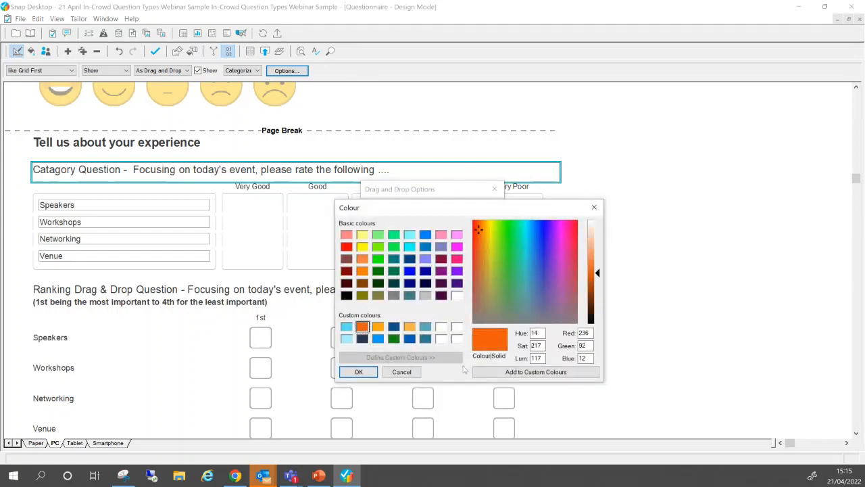
left_click(358, 372)
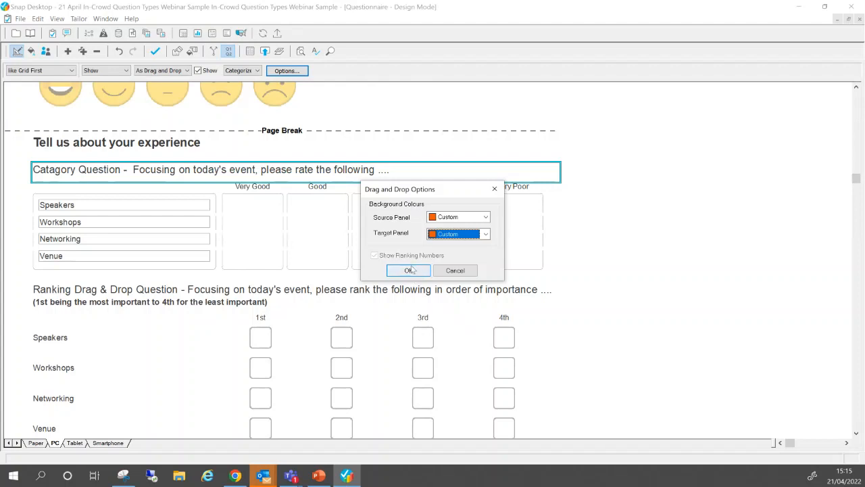
left_click(409, 270)
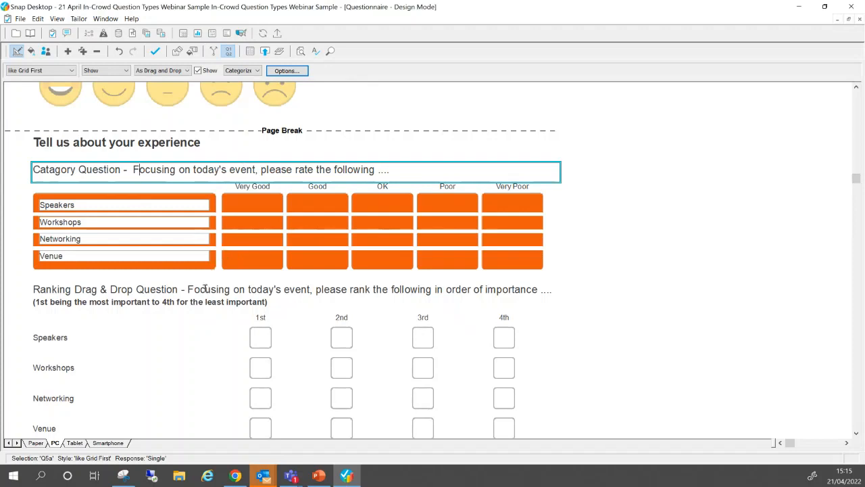
- Show the "Ranking Drag & Drop Question" grid as a drag and drop question of type Rank
left_click(205, 289)
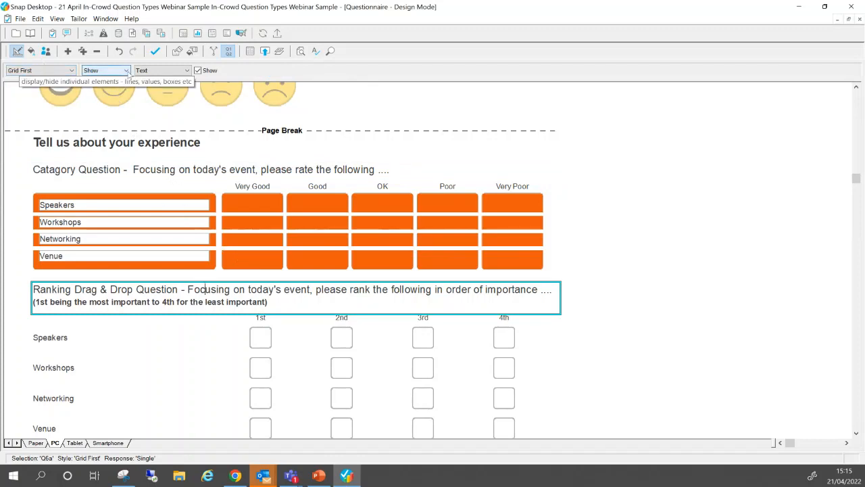
left_click(108, 71)
left_click(95, 166)
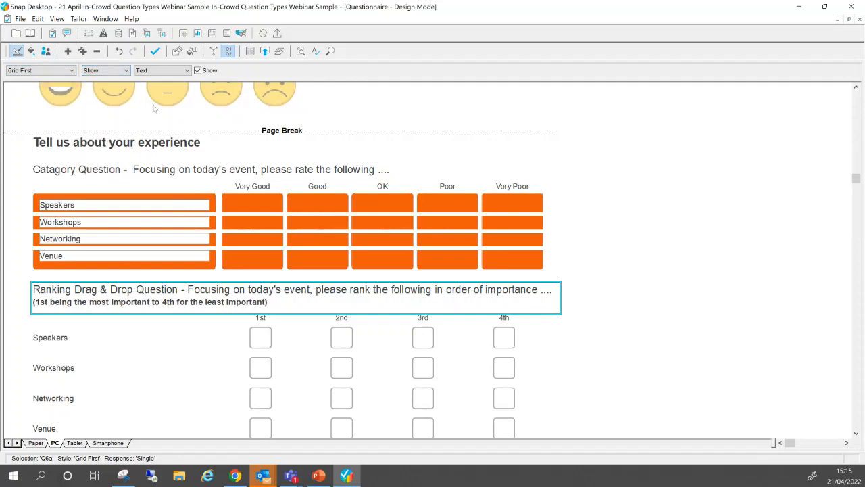
left_click(169, 70)
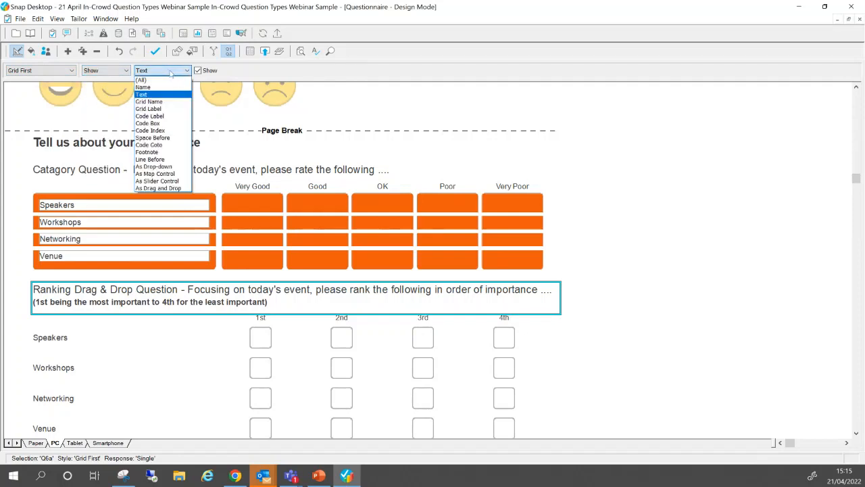
left_click(167, 188)
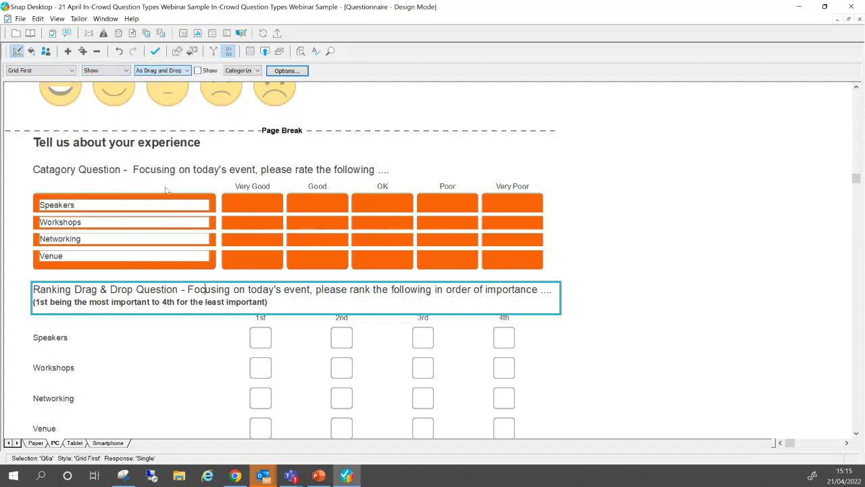
left_click(198, 71)
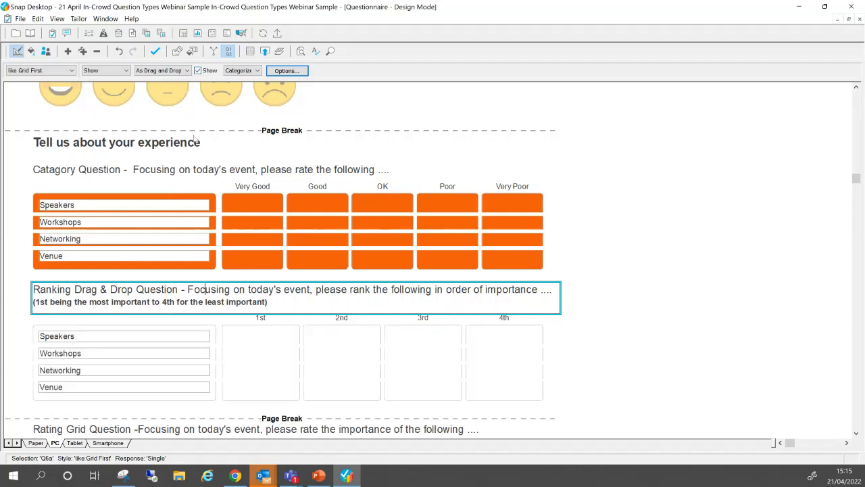
left_click(257, 71)
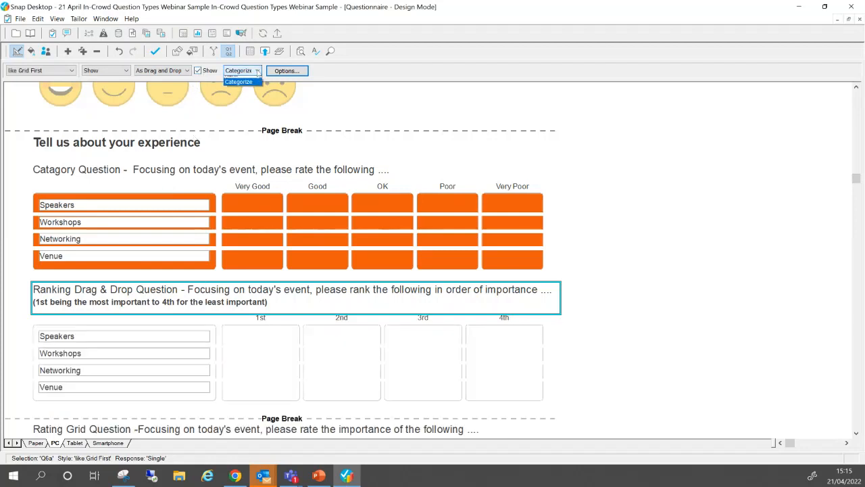
left_click(232, 80)
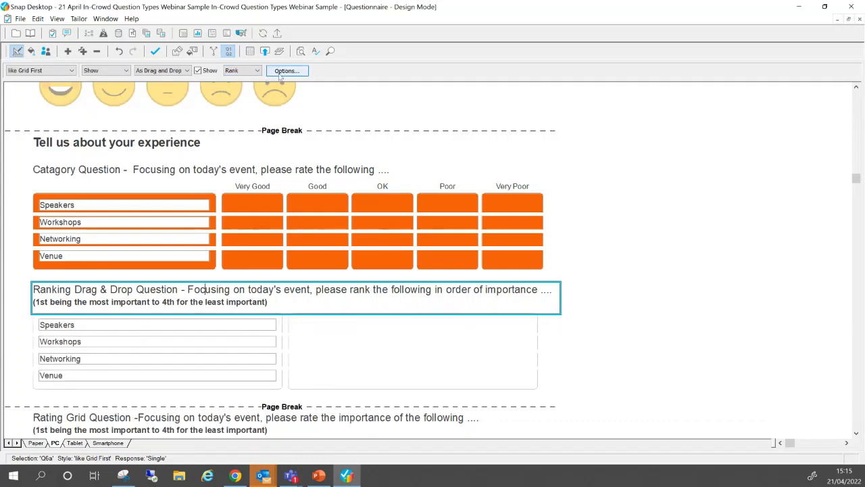
- Give the ranking question's source and target panels the same custom orange background as the category question
left_click(284, 71)
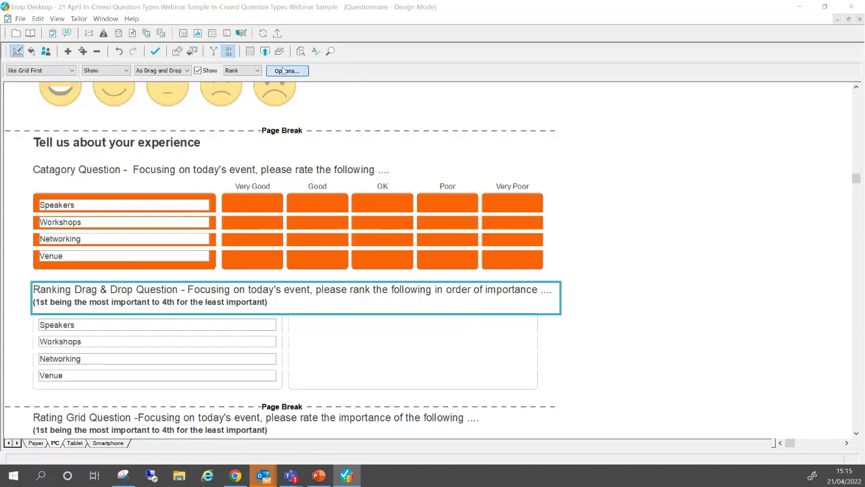
left_click(478, 219)
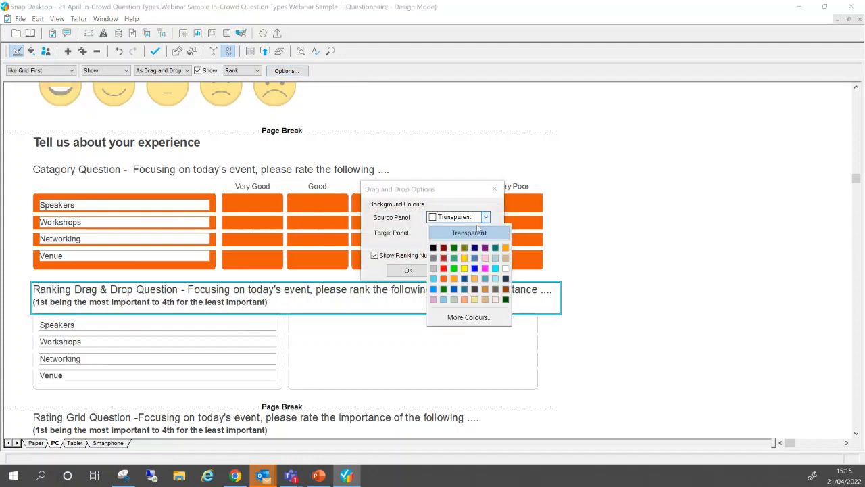
left_click(467, 318)
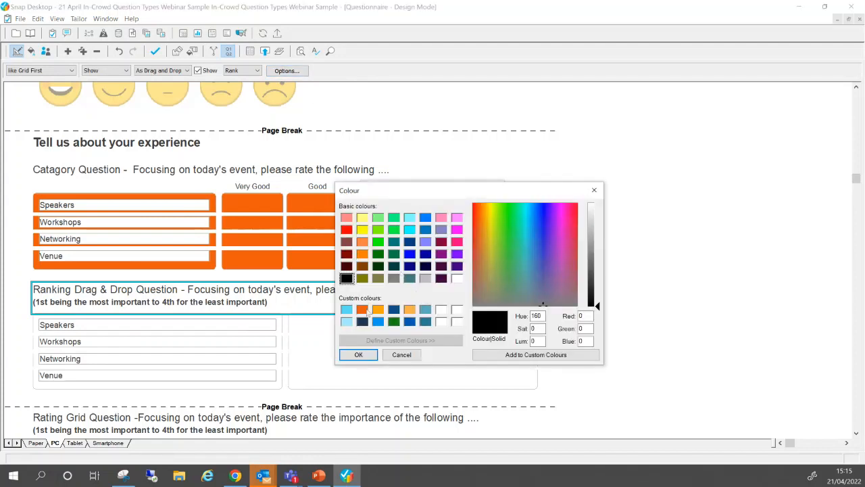
left_click(364, 310)
left_click(359, 355)
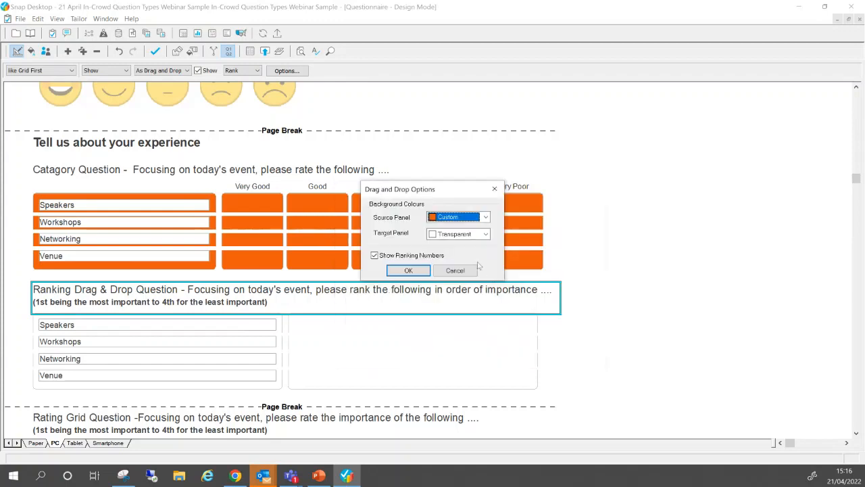
left_click(480, 234)
left_click(464, 335)
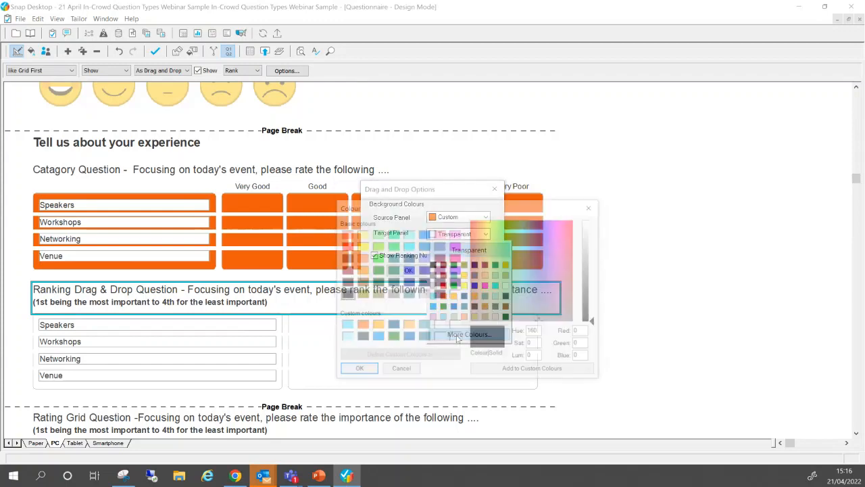
left_click(363, 327)
left_click(370, 374)
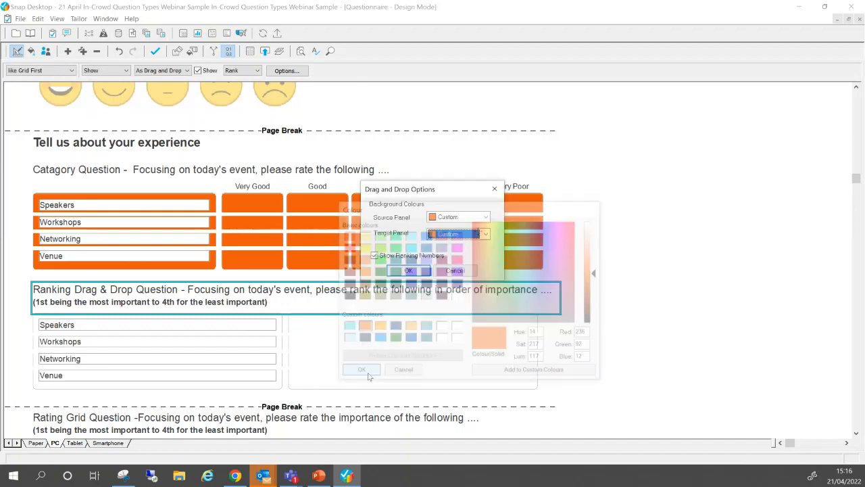
left_click(410, 270)
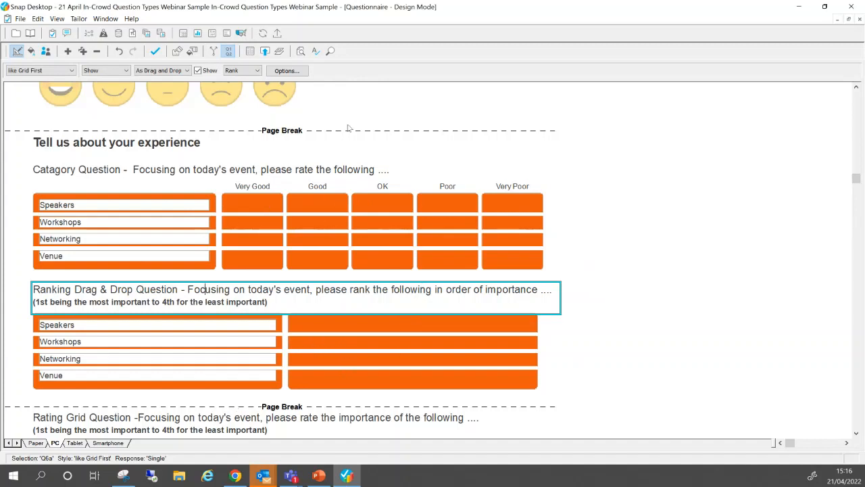
- Publish the PC questionnaire, keeping the design changes and confirming the update of the live survey
left_click(266, 50)
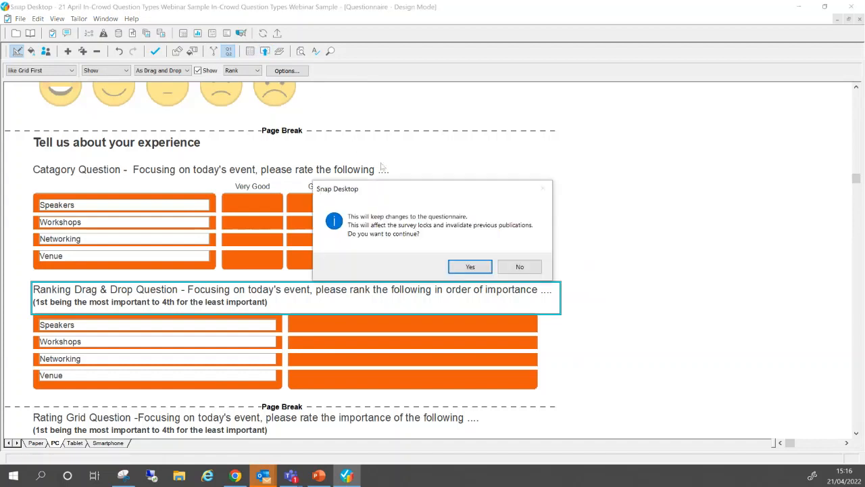
left_click(463, 267)
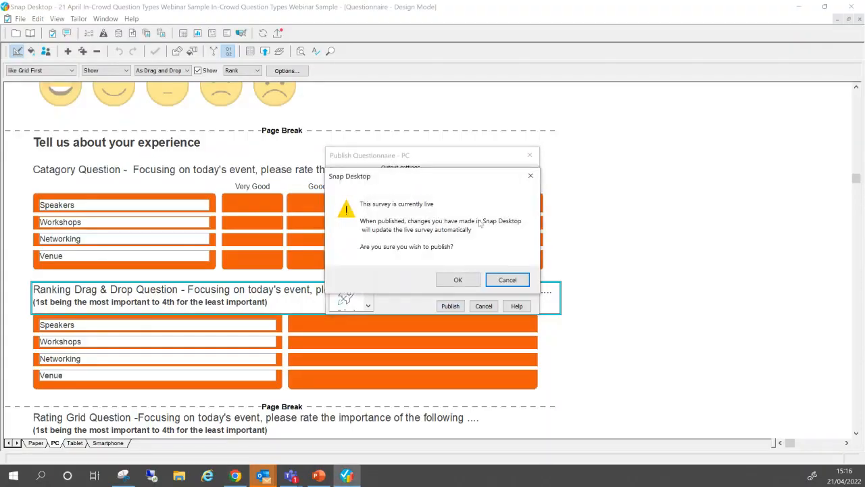
left_click(458, 280)
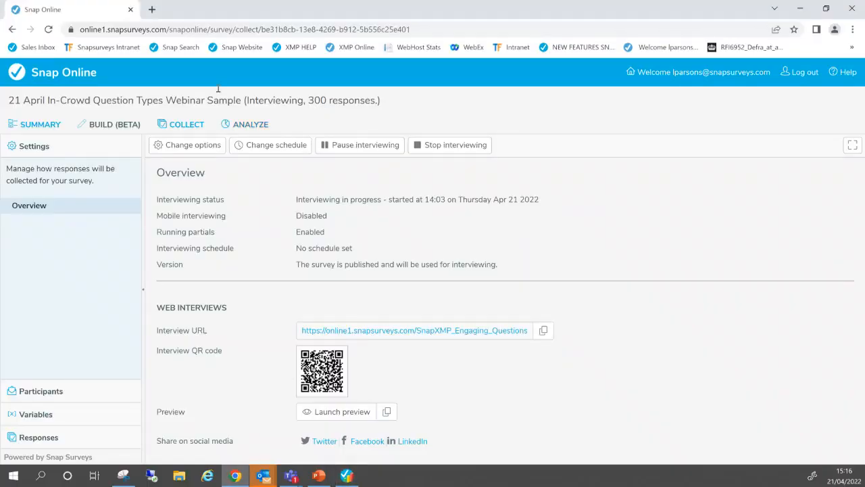
- In Snap Online, refresh the survey's collect overview, launch the survey preview and advance to the "Tell us about your experience" page
left_click(48, 29)
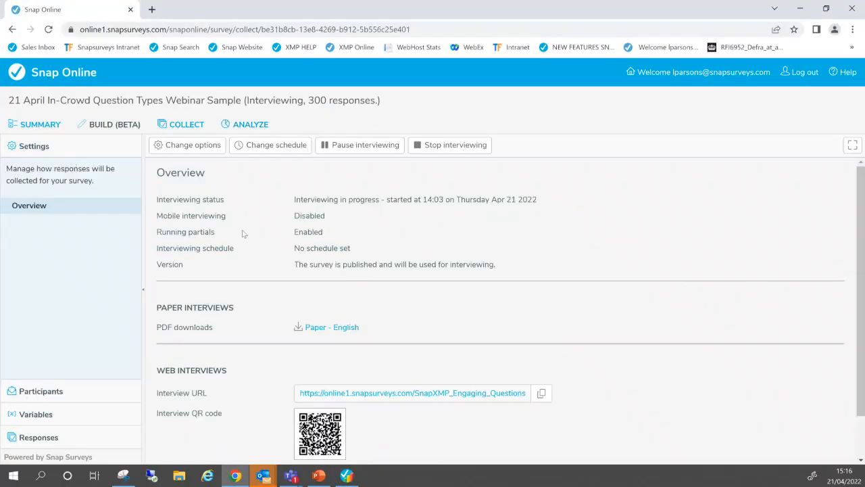
scroll(359, 284, "down", 2)
left_click(340, 425)
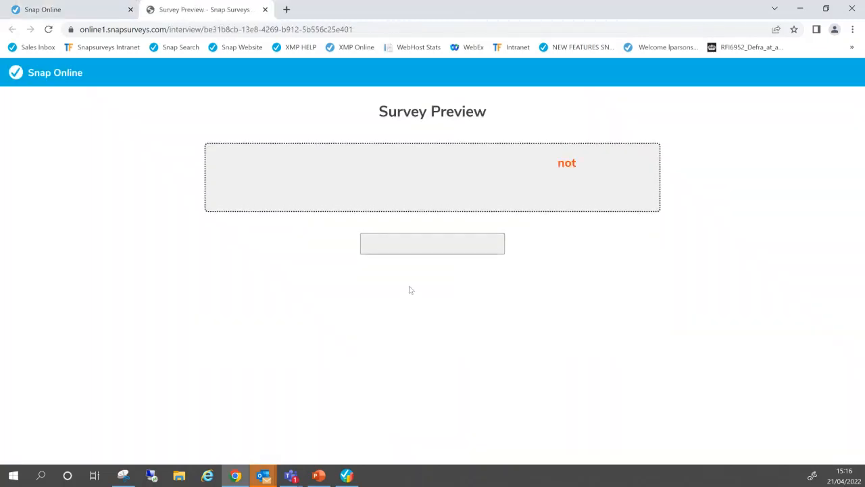
left_click(433, 244)
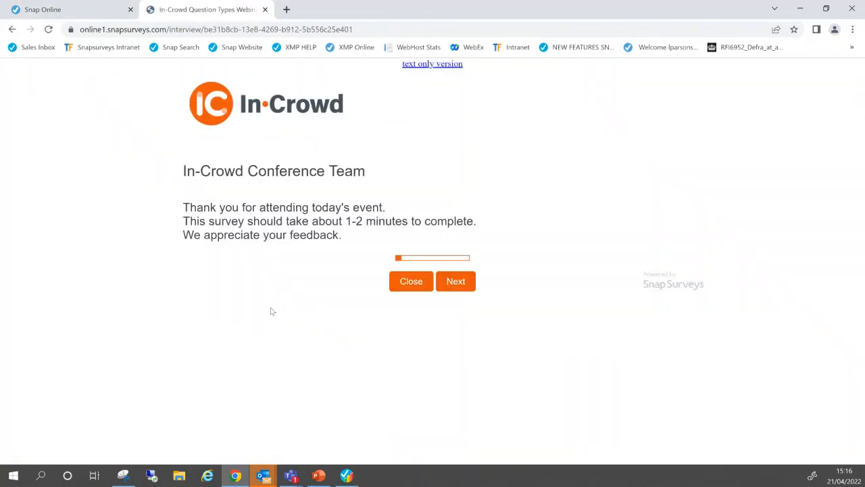
left_click(456, 282)
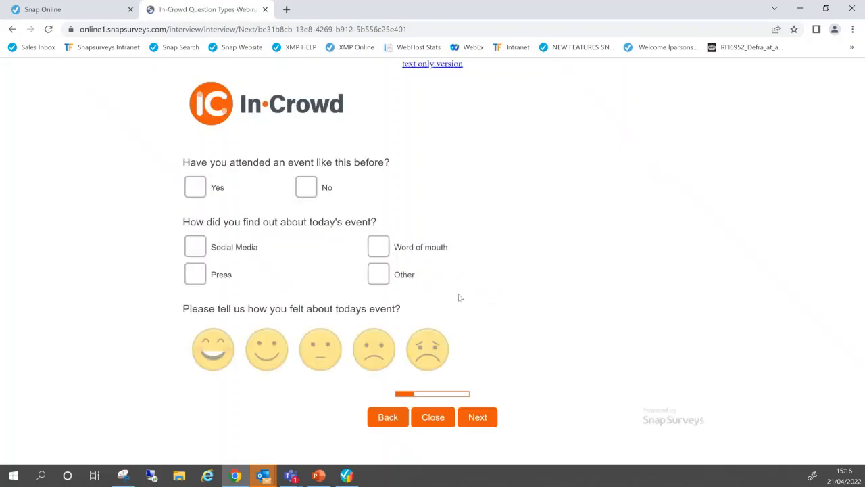
left_click(478, 417)
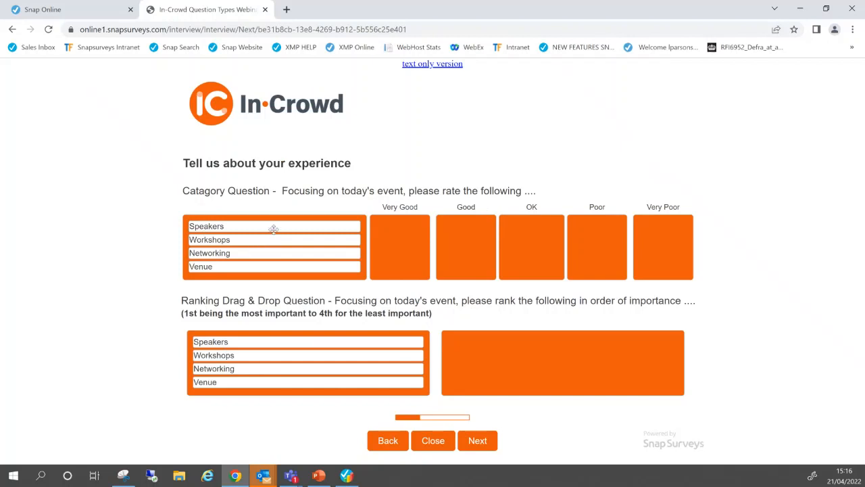
- In the category question, place Speakers and Workshops under Very Good and Networking under Good
left_click_drag(273, 228, 390, 234)
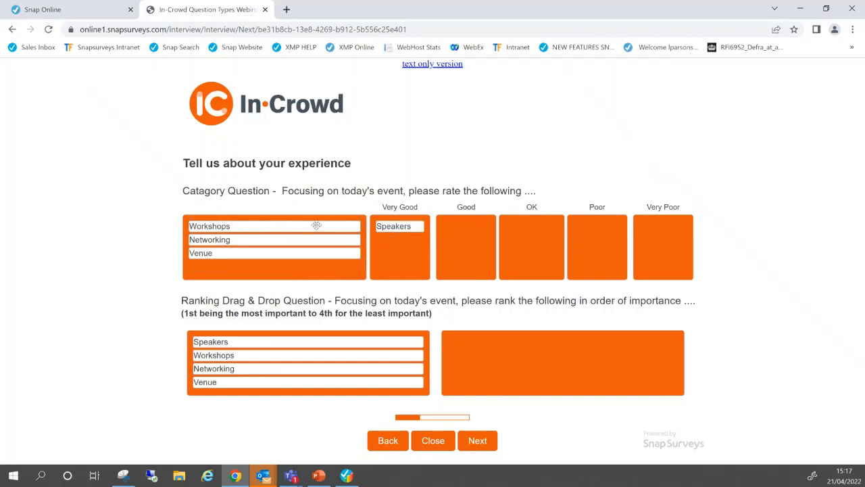
left_click_drag(316, 225, 412, 242)
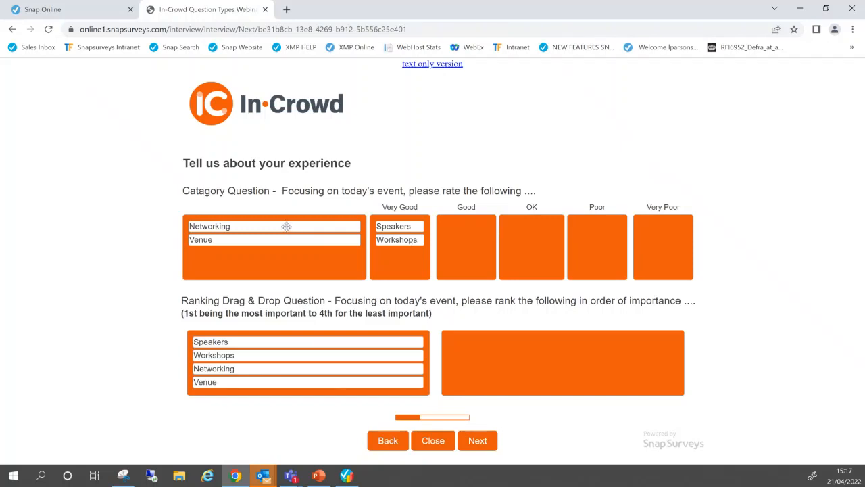
left_click_drag(286, 226, 466, 230)
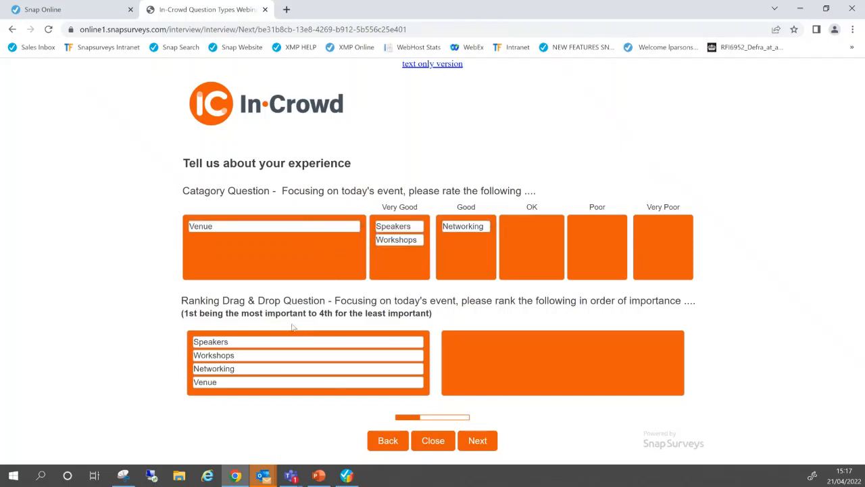
- In the ranking question, rank Speakers first, Workshops second and Networking third, and close the survey preview
left_click_drag(276, 346, 528, 353)
left_click_drag(384, 345, 560, 357)
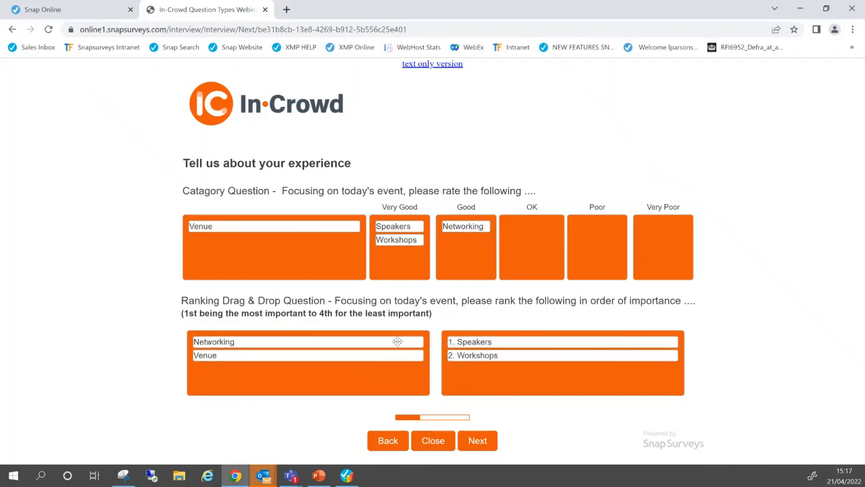
left_click_drag(397, 342, 511, 377)
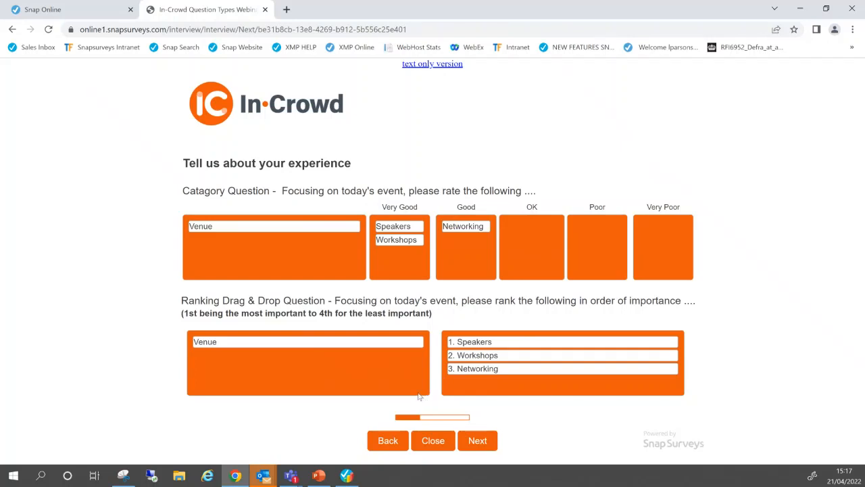
left_click(266, 9)
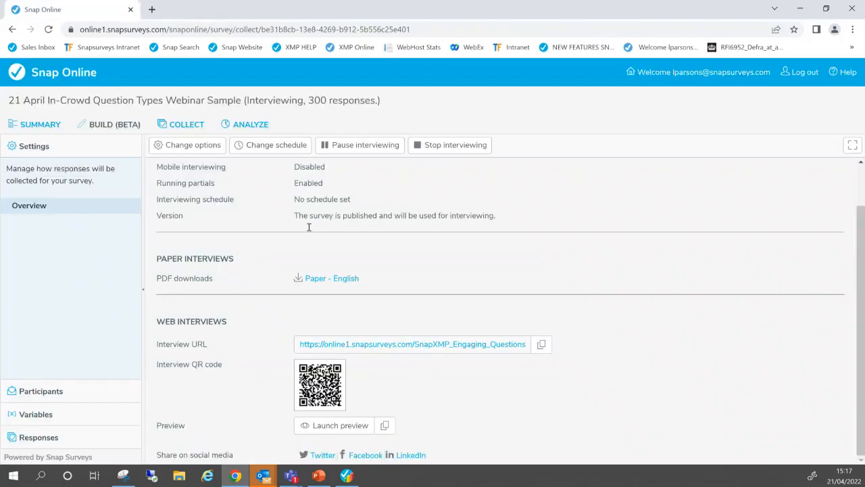
- Switch to Snap Desktop and examine the ranking question's drag and drop display setting in the Smartphone edition
left_click(346, 475)
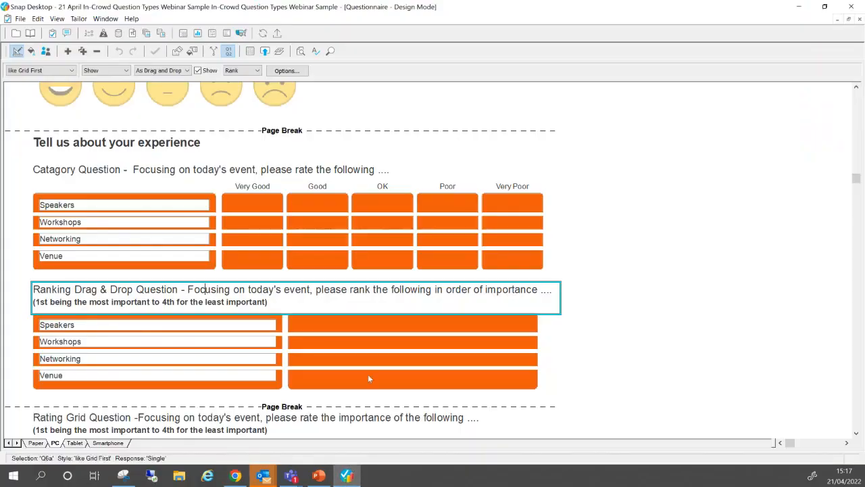
left_click(108, 443)
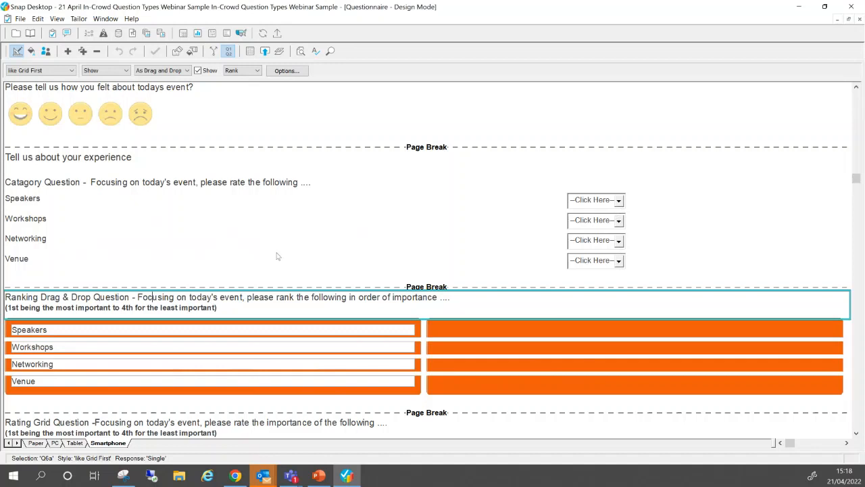
left_click(237, 310)
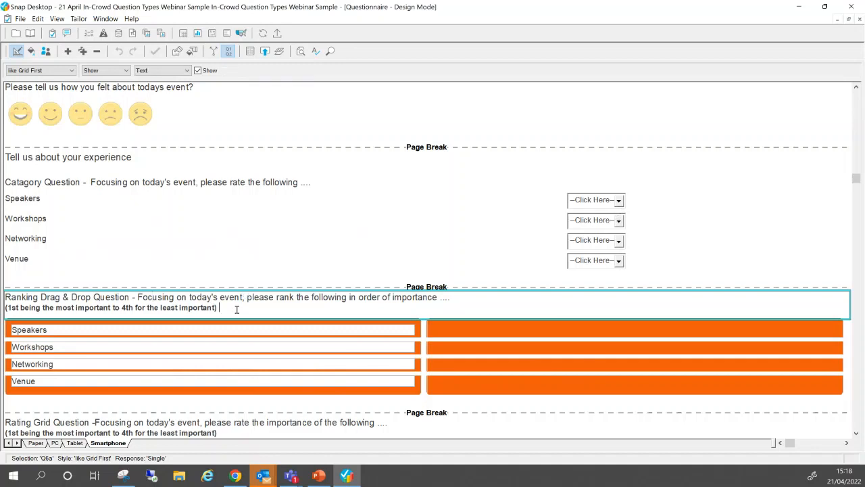
left_click(145, 70)
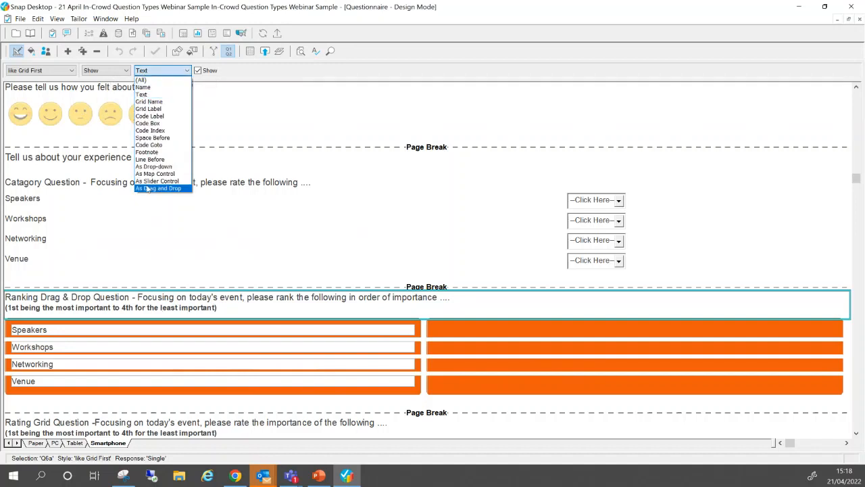
left_click(152, 188)
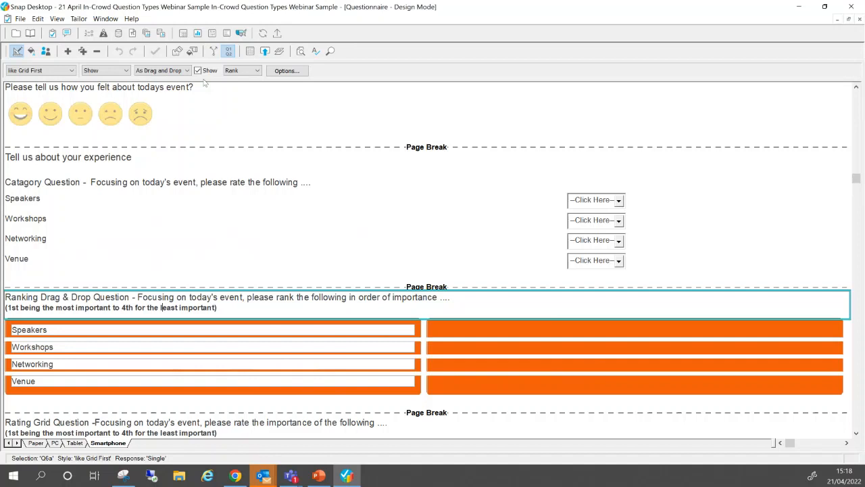
scroll(203, 86, "up", 1)
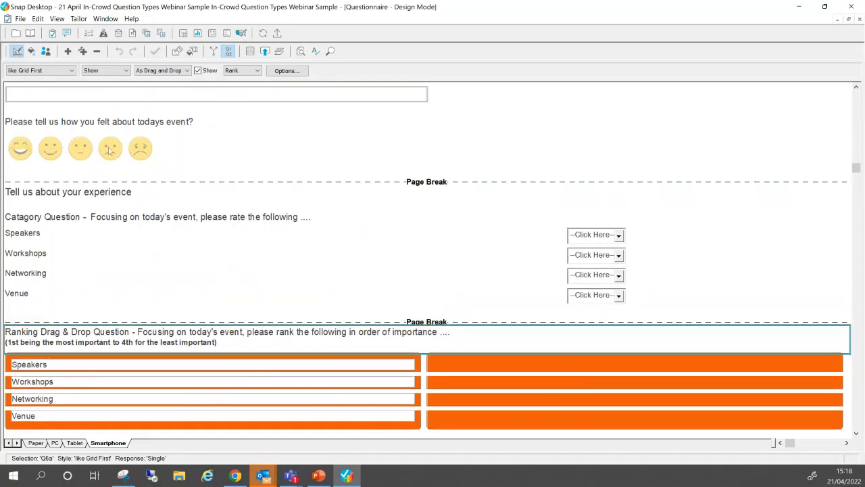
scroll(103, 184, "down", 1)
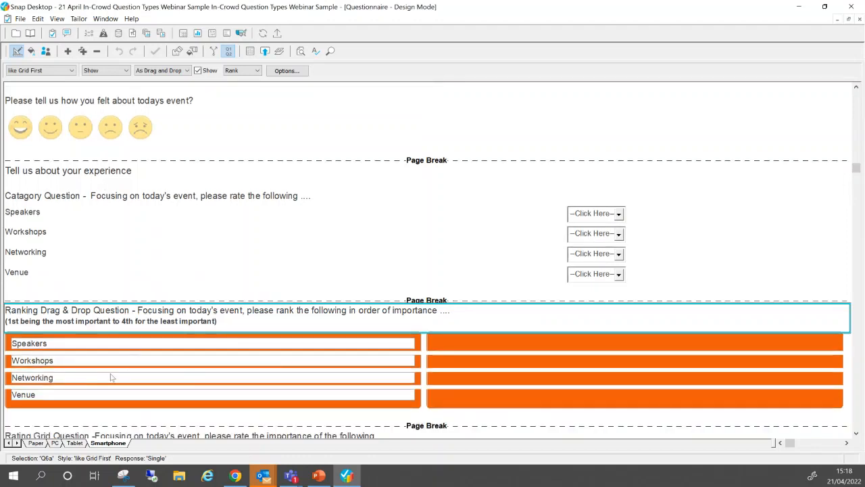
- In the PC edition, show the question about which venue areas were visited as a map control
left_click(57, 443)
scroll(227, 130, "up", 1)
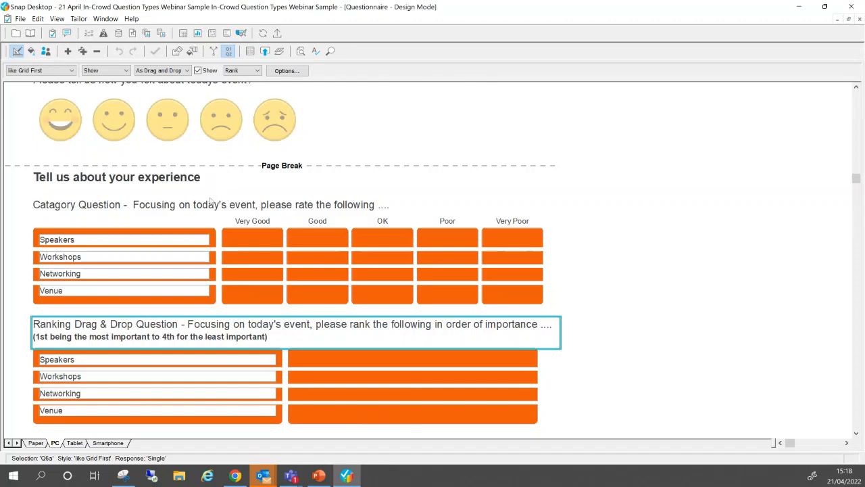
scroll(210, 199, "down", 5)
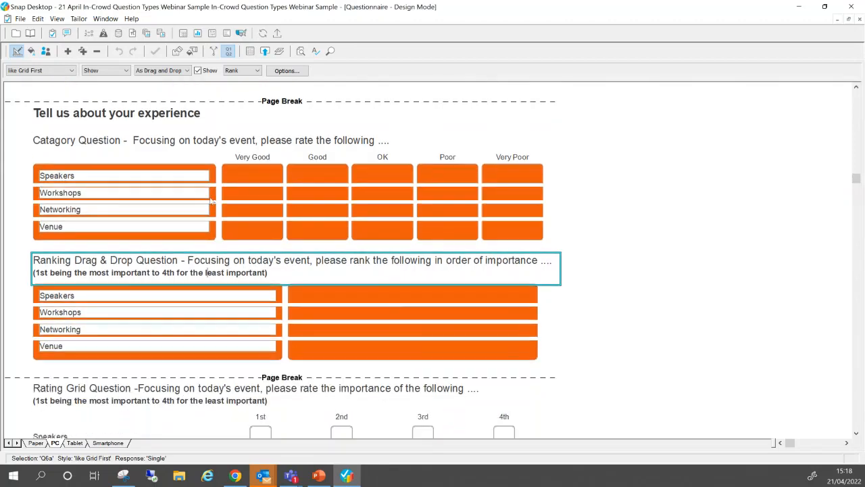
scroll(210, 201, "down", 2)
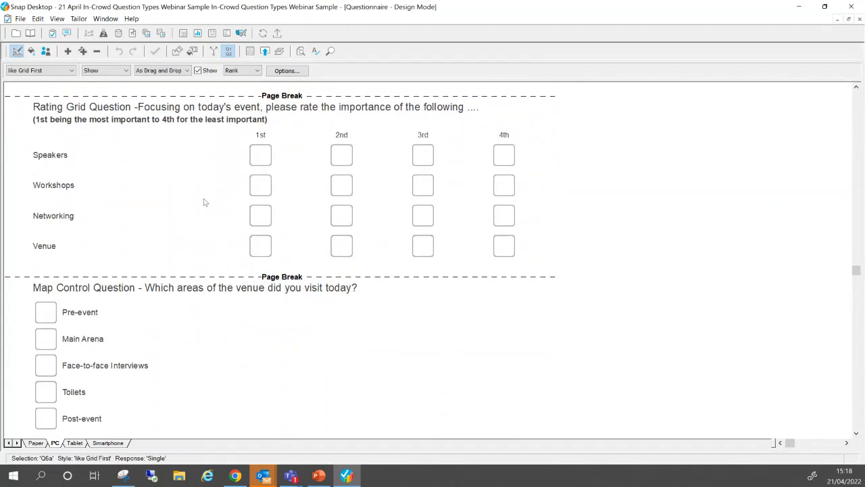
scroll(145, 233, "down", 1)
left_click(120, 245)
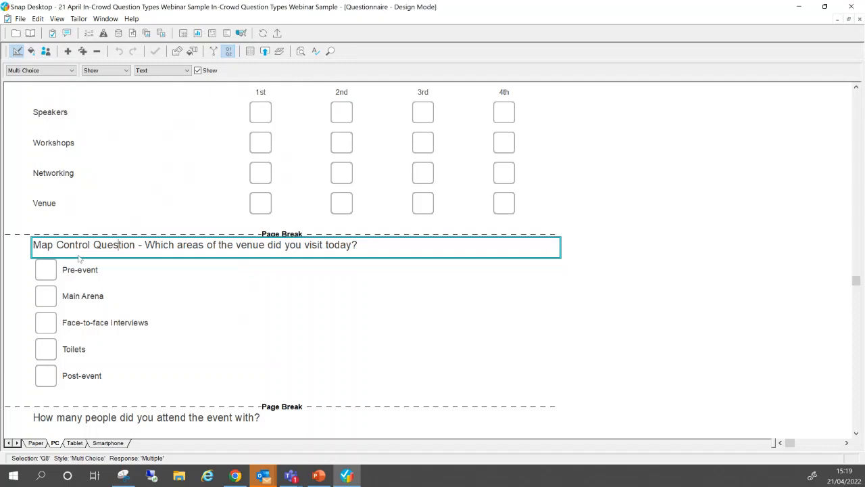
left_click(126, 70)
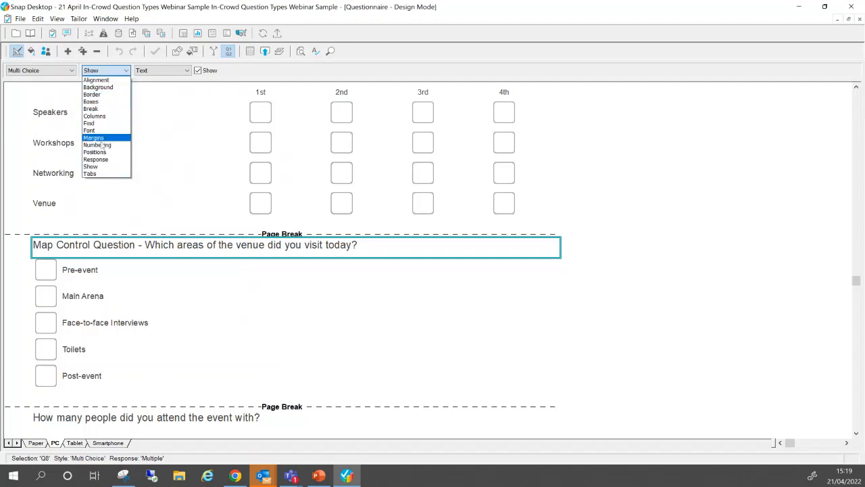
left_click(91, 167)
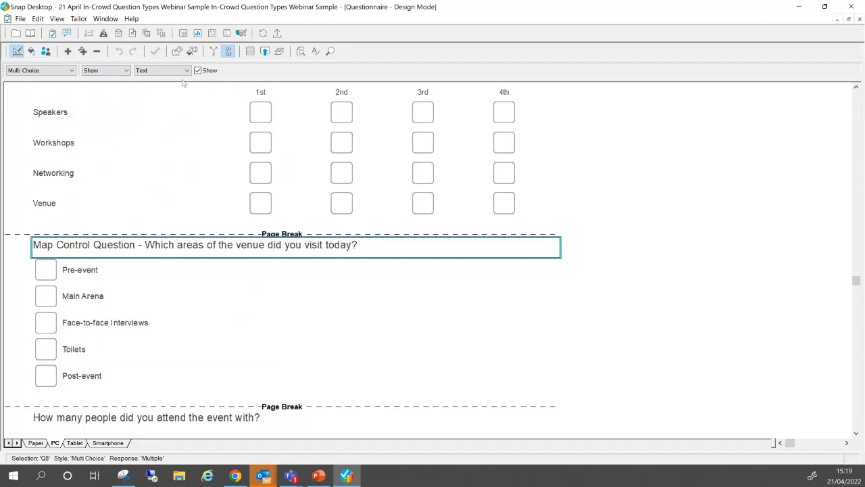
left_click(186, 71)
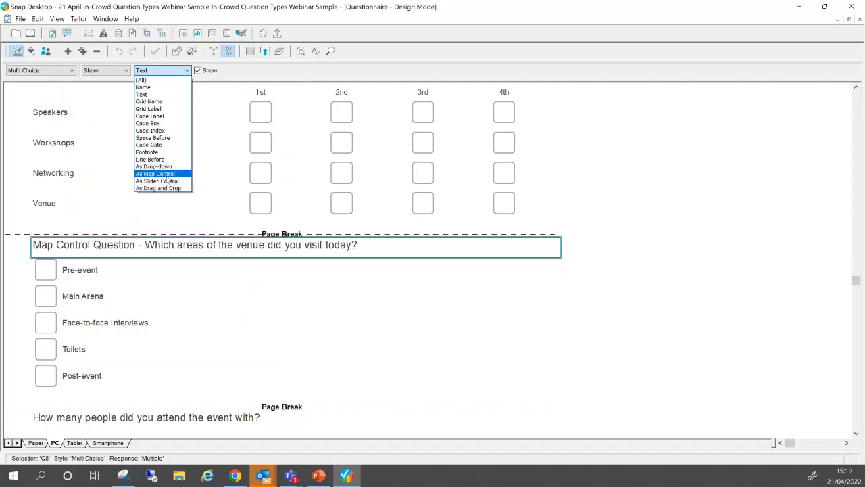
left_click(168, 175)
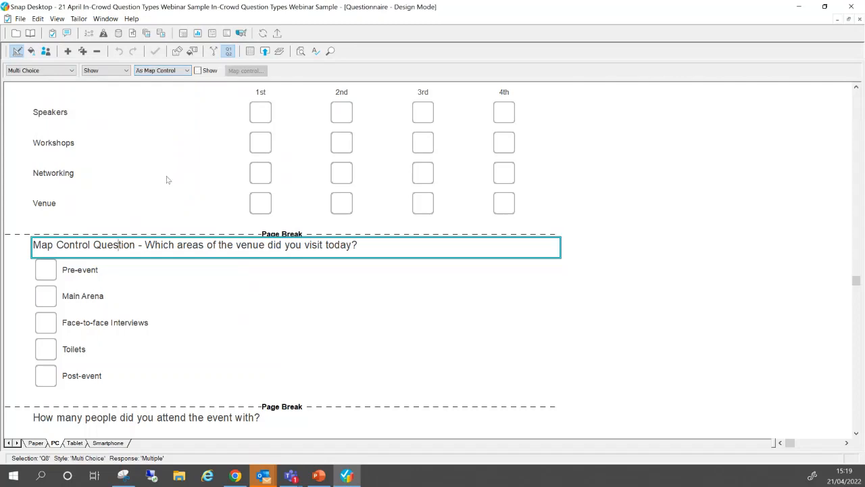
left_click(197, 71)
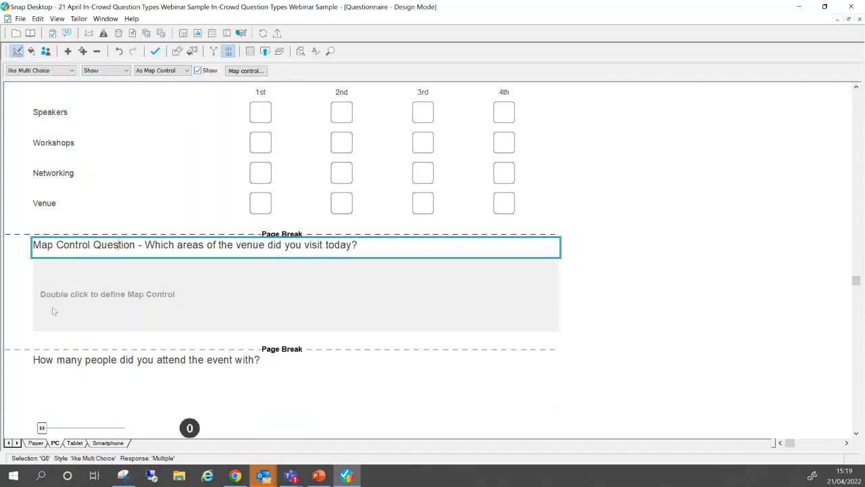
- Open the Map Control Editor for this question, import Venue Image.PNG as its picture and maximise the editor
double_click(142, 277)
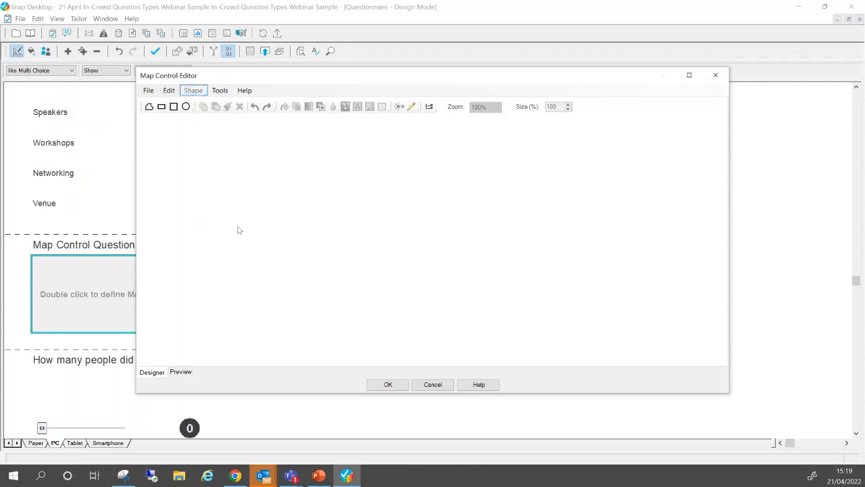
left_click(148, 90)
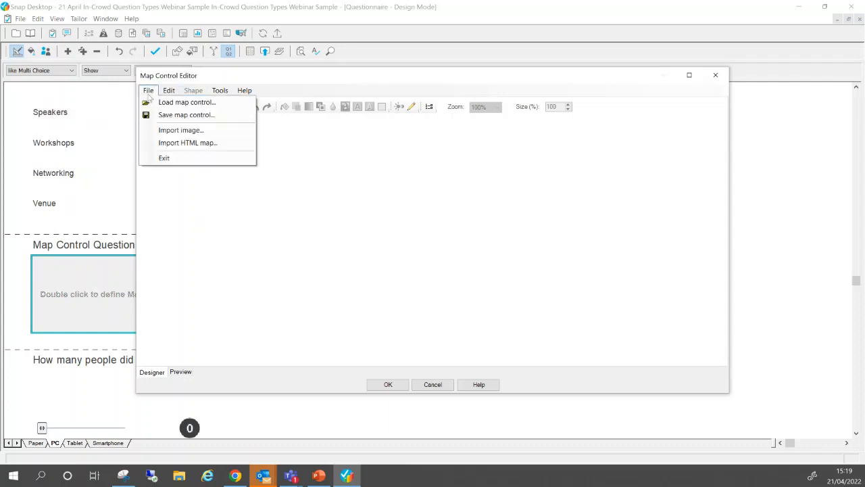
left_click(170, 134)
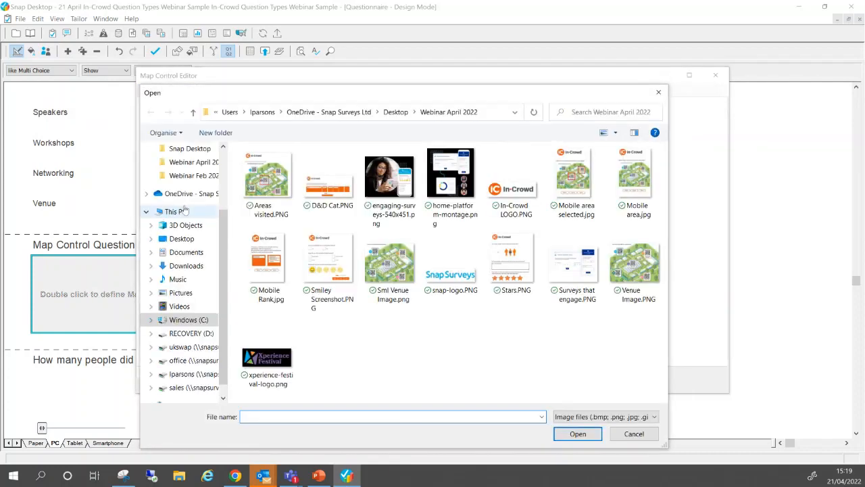
left_click(634, 277)
double_click(634, 278)
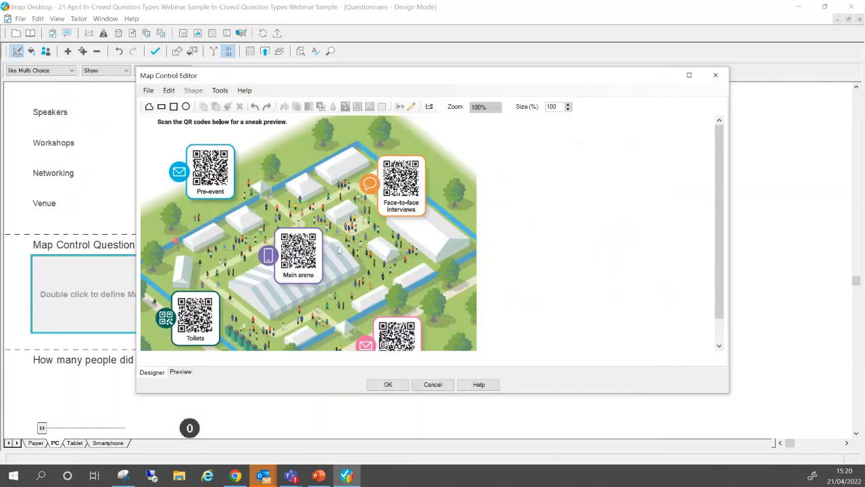
left_click(694, 77)
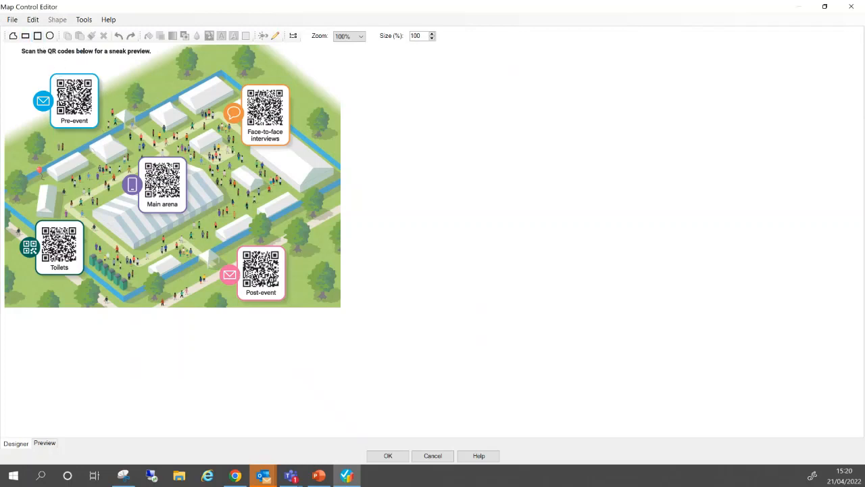
- Draw a rectangle around the Pre-event area of the venue map and give it a red outline with width 5
left_click(25, 37)
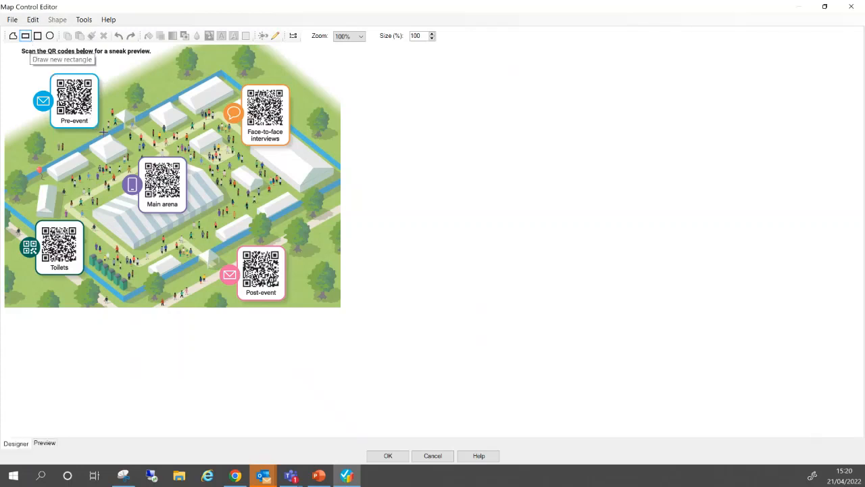
left_click_drag(103, 131, 30, 65)
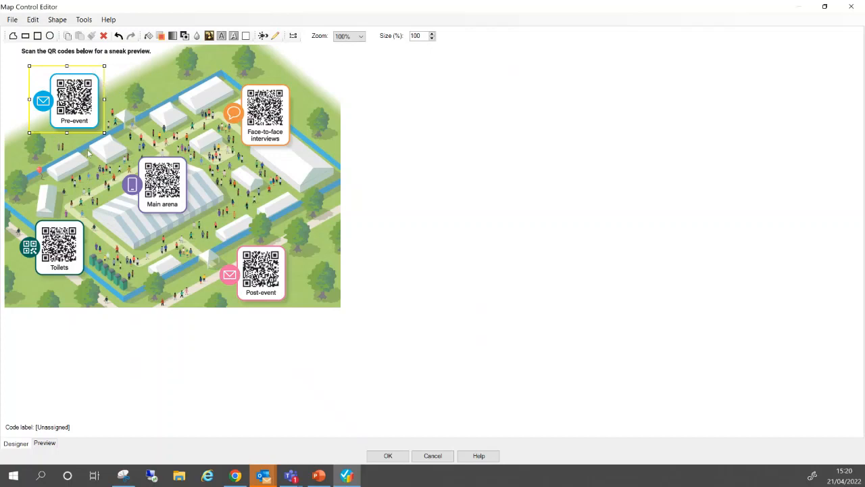
left_click(276, 37)
left_click(453, 215)
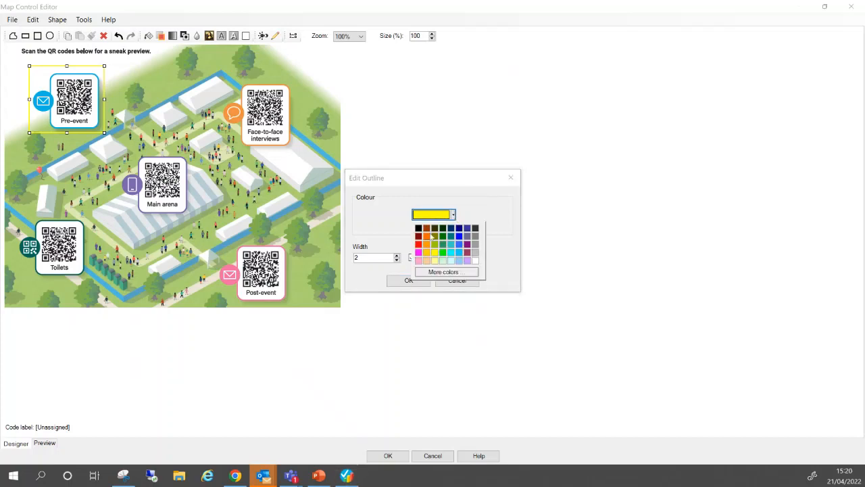
left_click(419, 244)
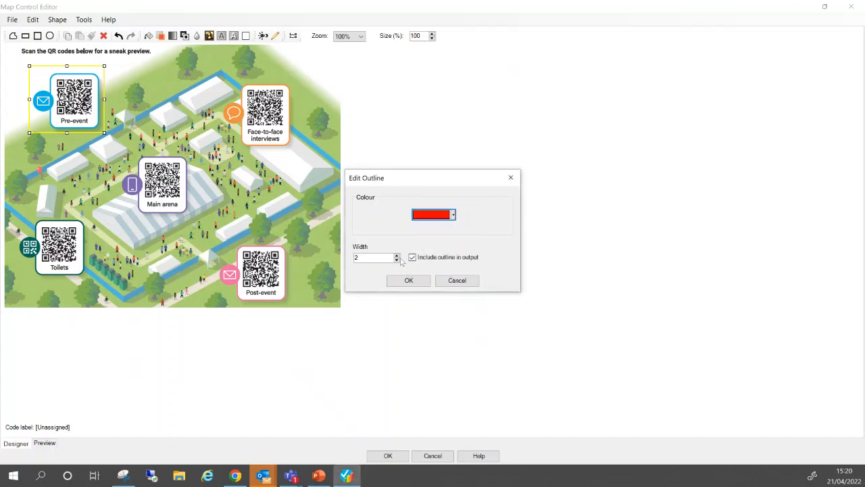
left_click(397, 257)
left_click(411, 285)
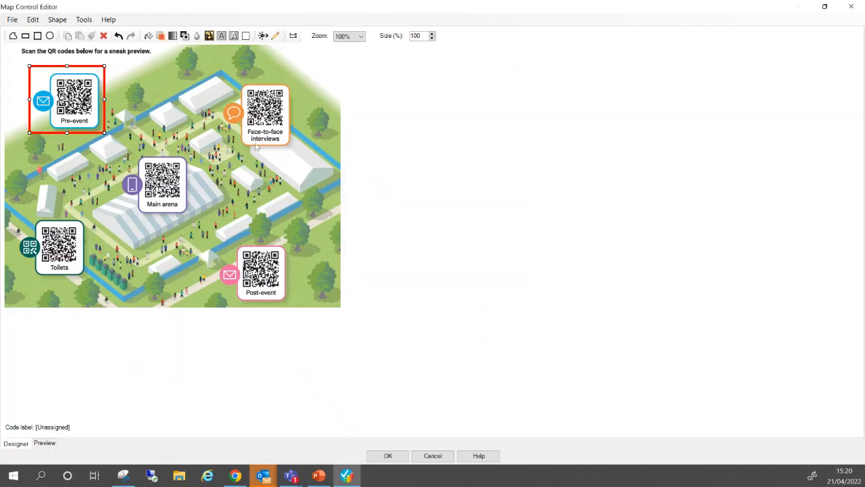
left_click(275, 36)
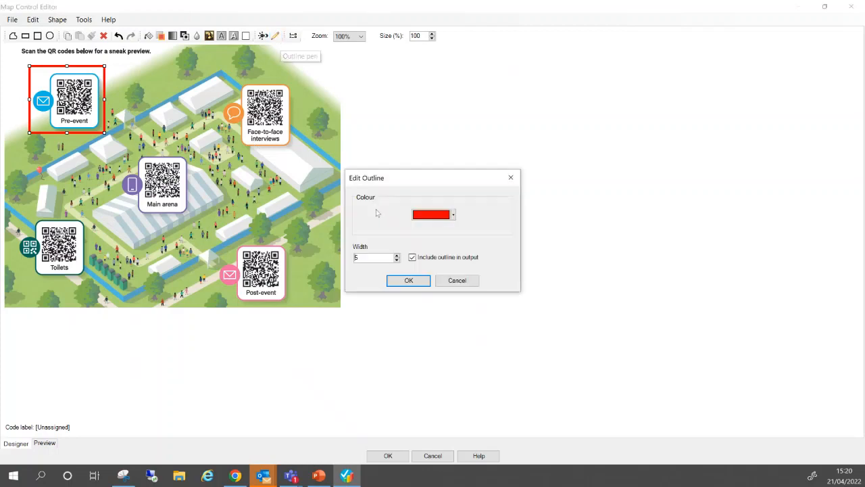
left_click(409, 280)
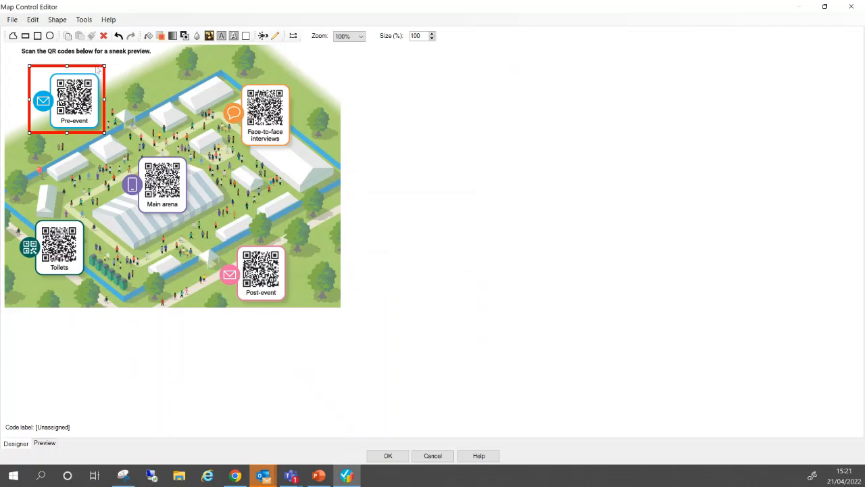
- Copy the red Pre-event rectangle and place copies around the Face-to-face interviews, Main arena, Post-event and Toilets areas
key("ctrl+c")
key("ctrl+v")
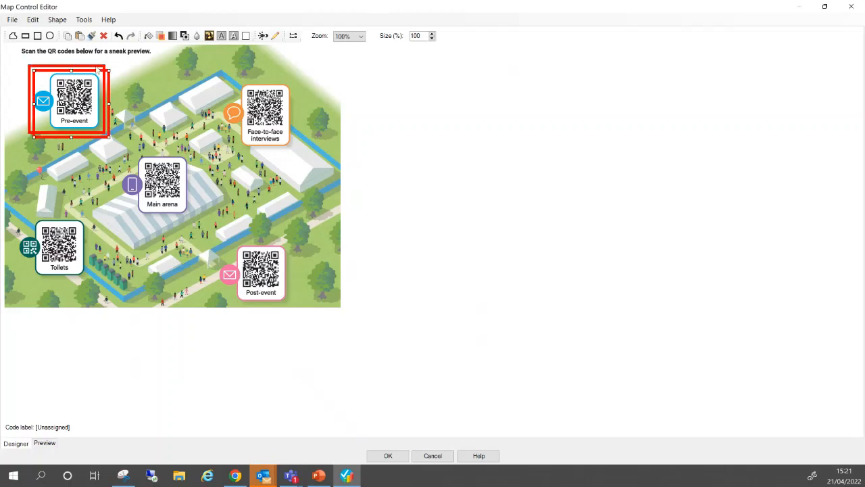
left_click_drag(102, 67, 285, 83)
key("ctrl+v")
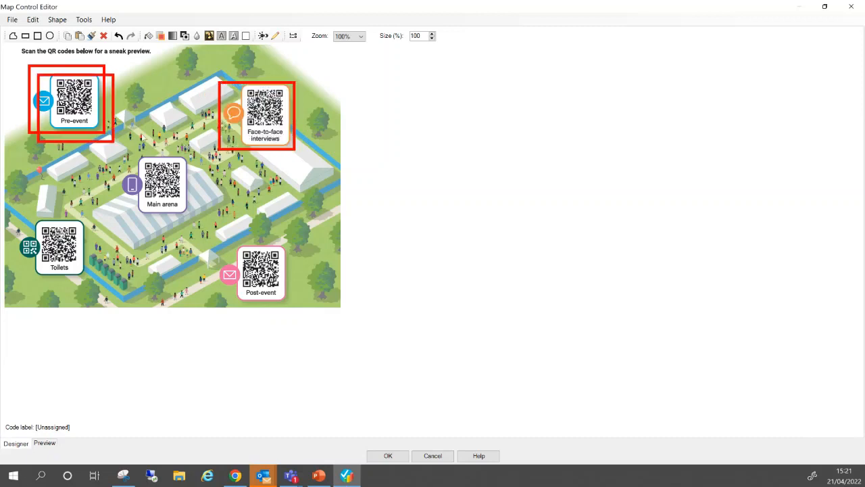
left_click_drag(105, 119, 191, 201)
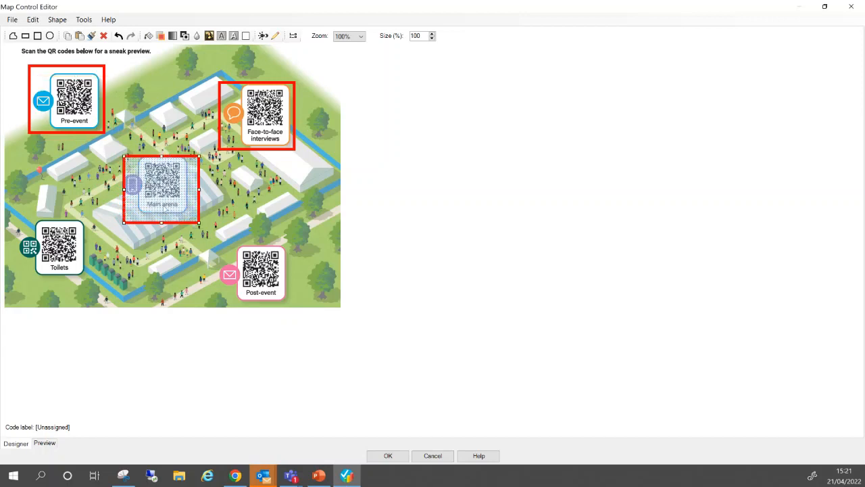
key("ctrl+v")
left_click_drag(121, 135, 295, 287)
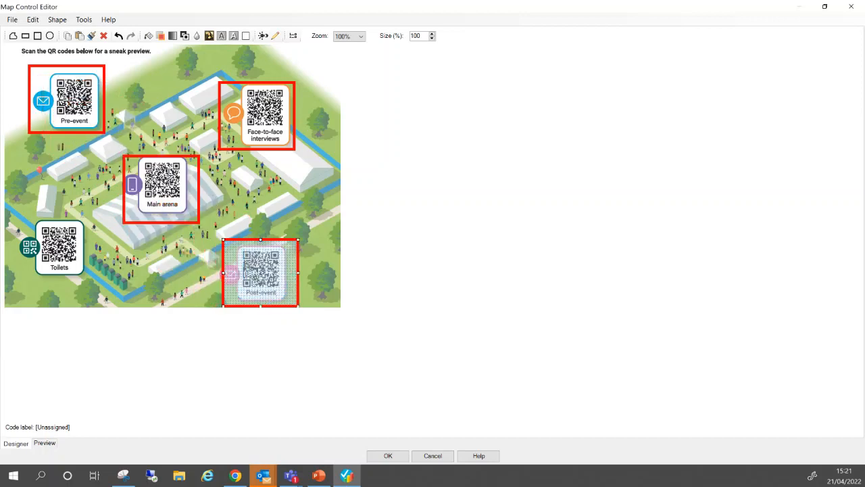
key("ctrl+v")
left_click_drag(98, 148, 79, 263)
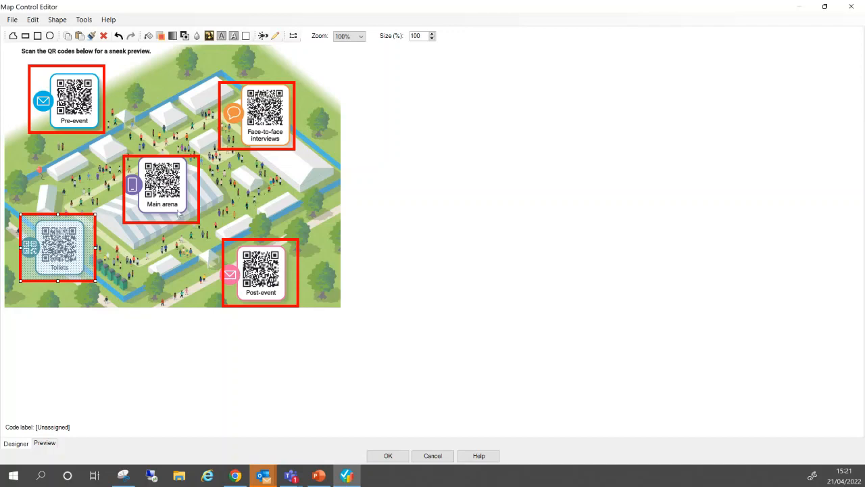
- Reposition the Main arena, Toilets and Post-event rectangles at 200% zoom to frame their areas better, and return to 100% zoom
left_click(341, 37)
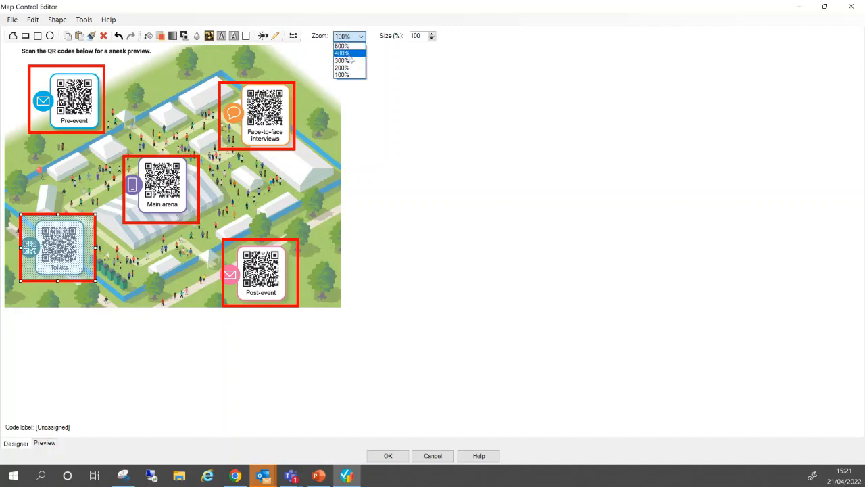
left_click(342, 67)
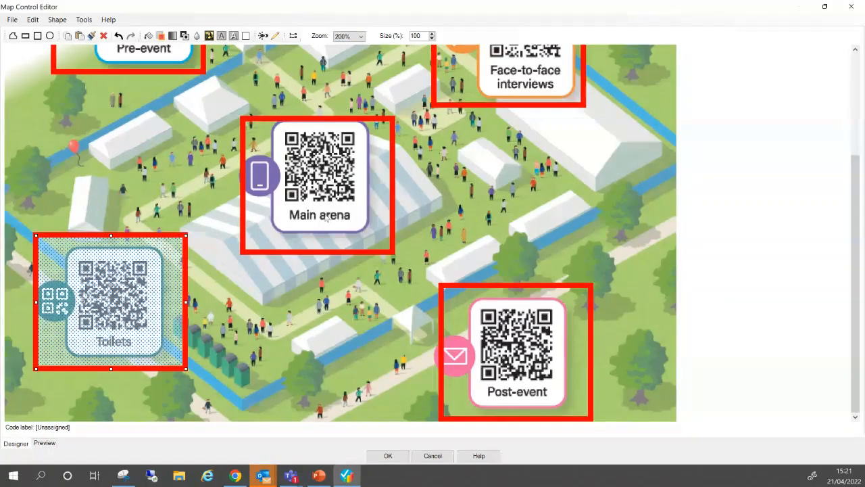
scroll(328, 218, "up", 2)
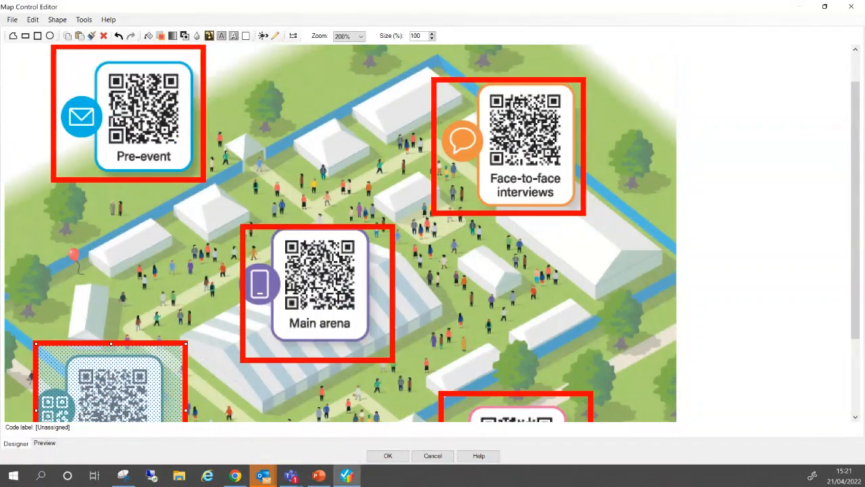
left_click(322, 258)
left_click_drag(322, 258, 312, 247)
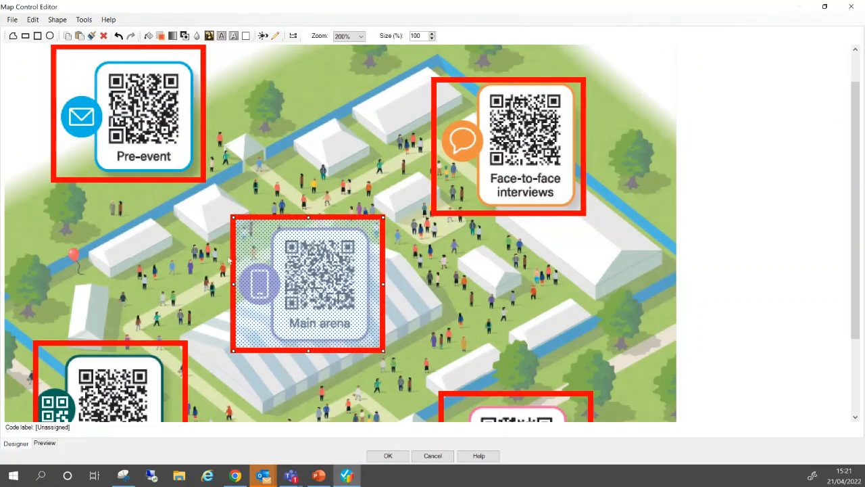
scroll(228, 260, "down", 3)
left_click_drag(177, 284, 168, 283)
left_click(476, 346)
left_click_drag(476, 346, 467, 346)
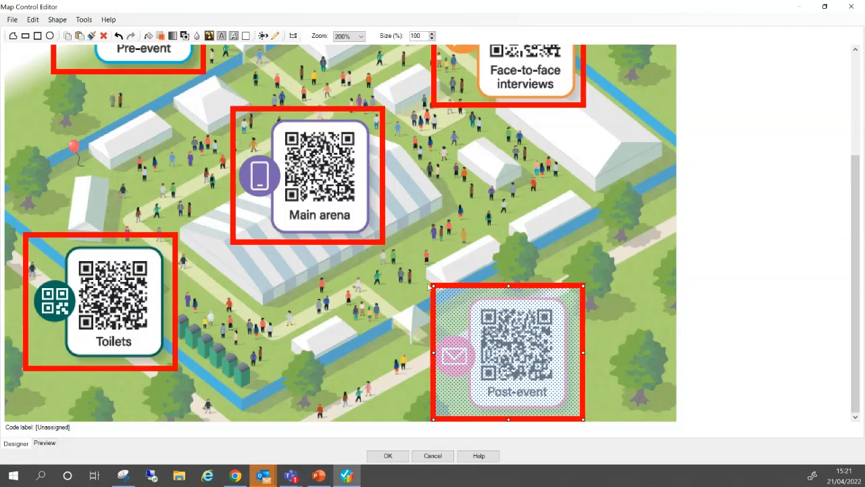
scroll(430, 289, "up", 3)
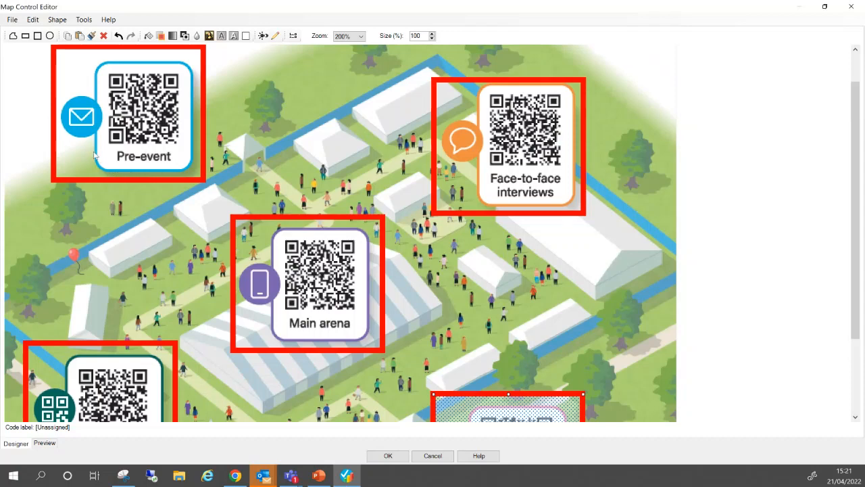
scroll(221, 146, "down", 3)
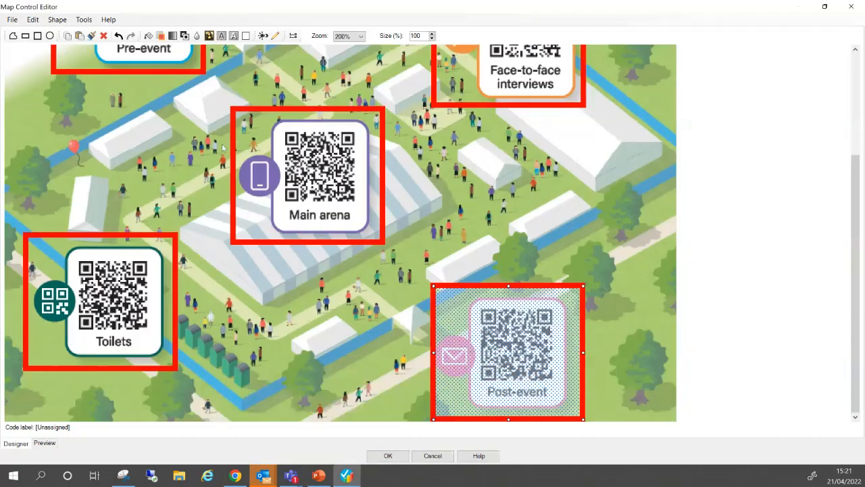
scroll(223, 146, "up", 4)
left_click(359, 37)
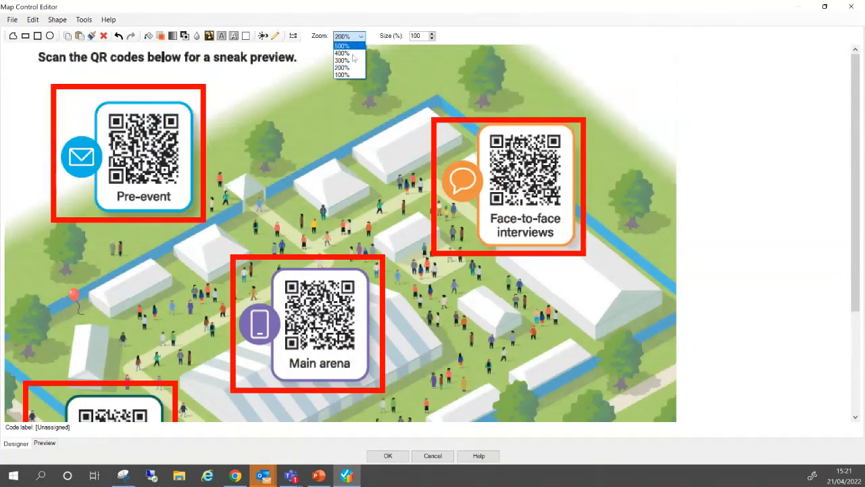
left_click(343, 75)
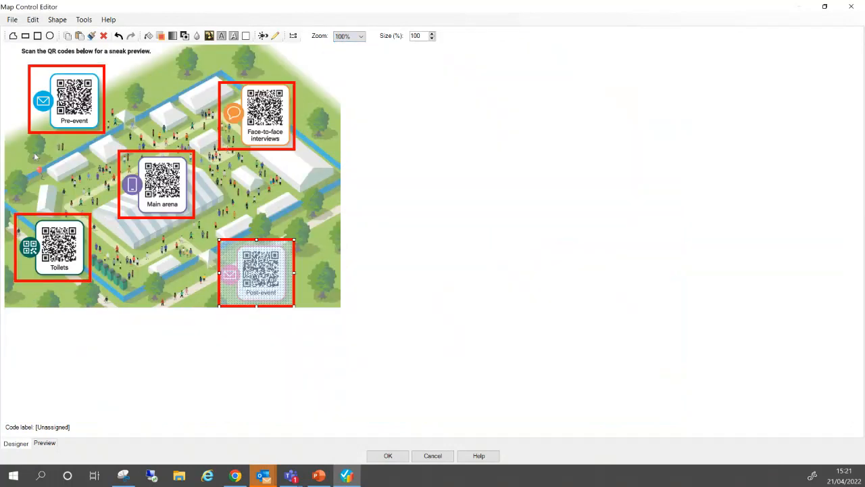
- Assign the Pre-event rectangle to the Pre-event code and the Face-to-face interviews rectangle to the Face-to-face Interviews code
right_click(94, 106)
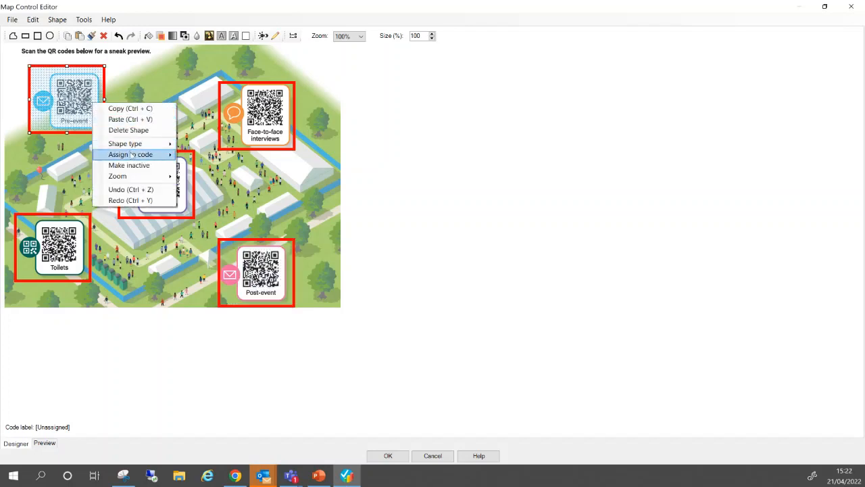
mouse_move(132, 155)
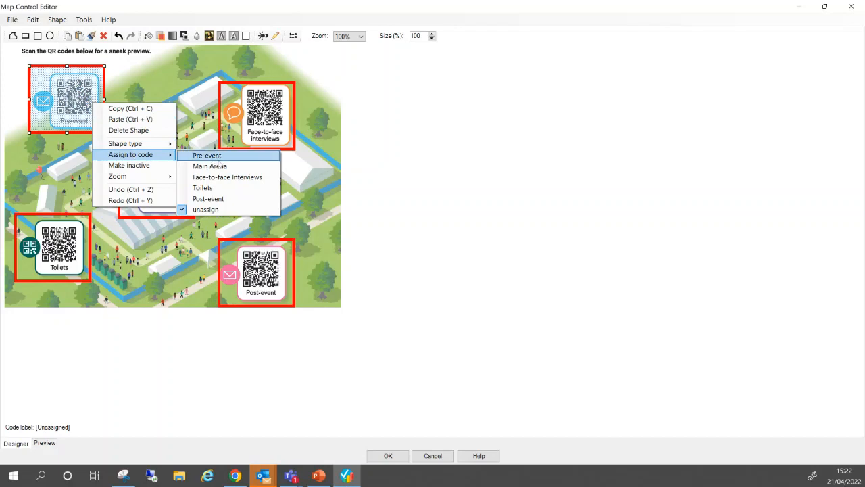
left_click(218, 161)
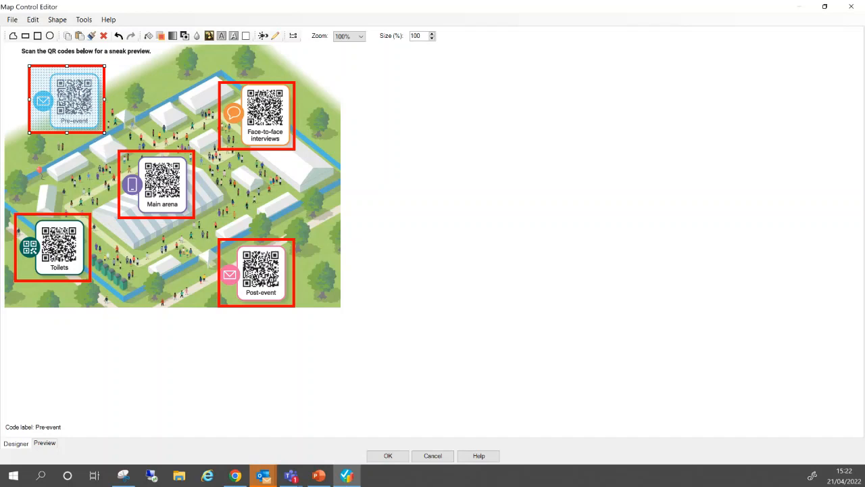
right_click(249, 126)
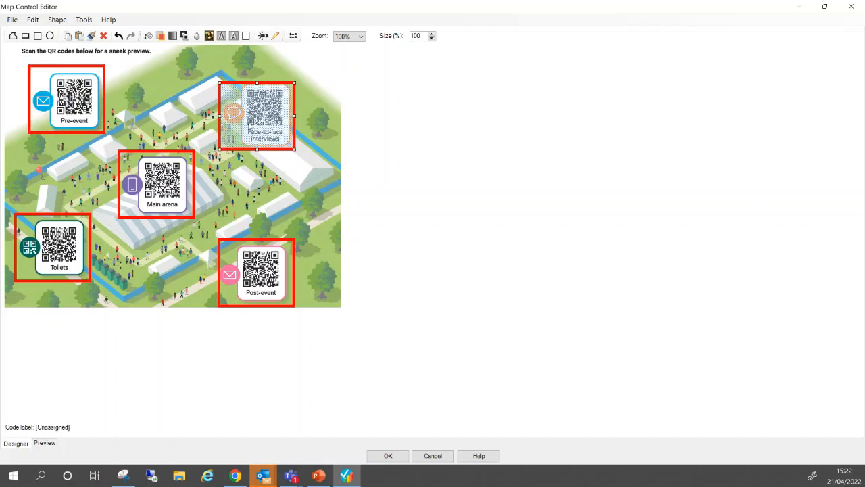
mouse_move(283, 175)
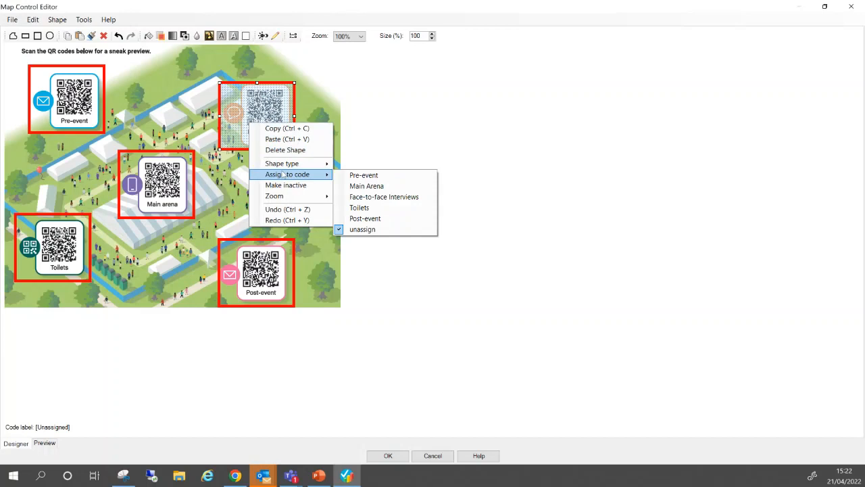
left_click(378, 196)
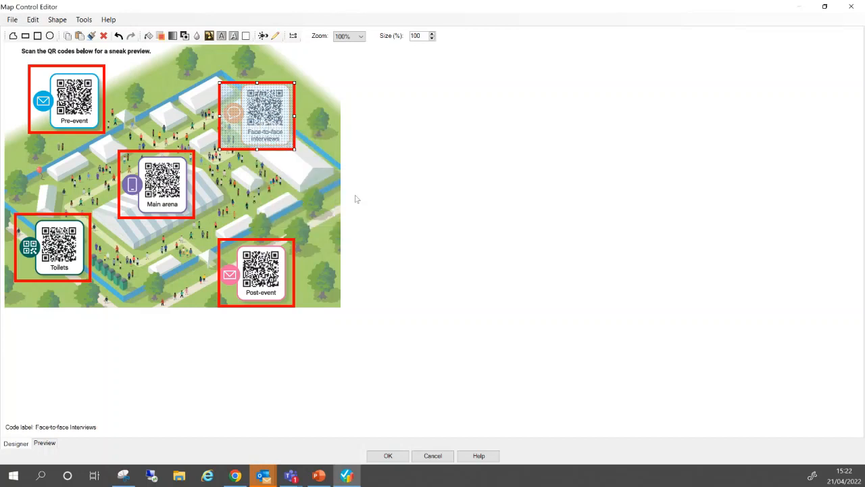
- Assign the remaining rectangles to their matching codes: Main Arena, Post-event and Toilets
right_click(177, 199)
mouse_move(217, 251)
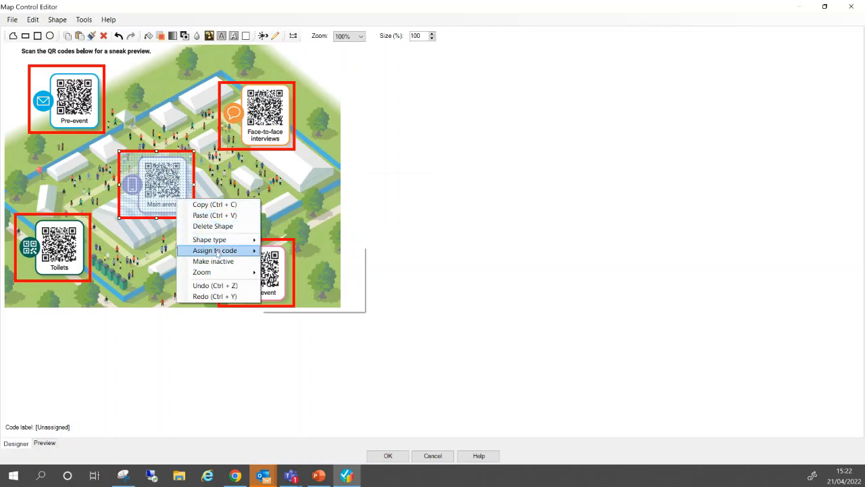
left_click(294, 262)
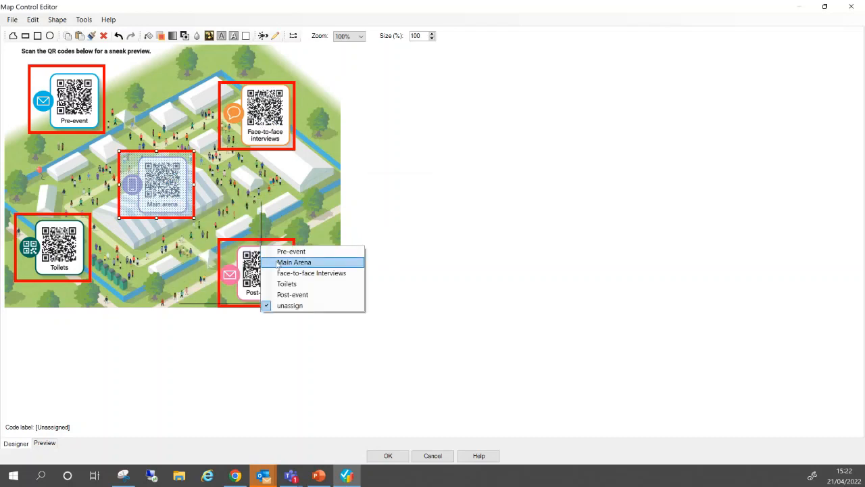
right_click(260, 267)
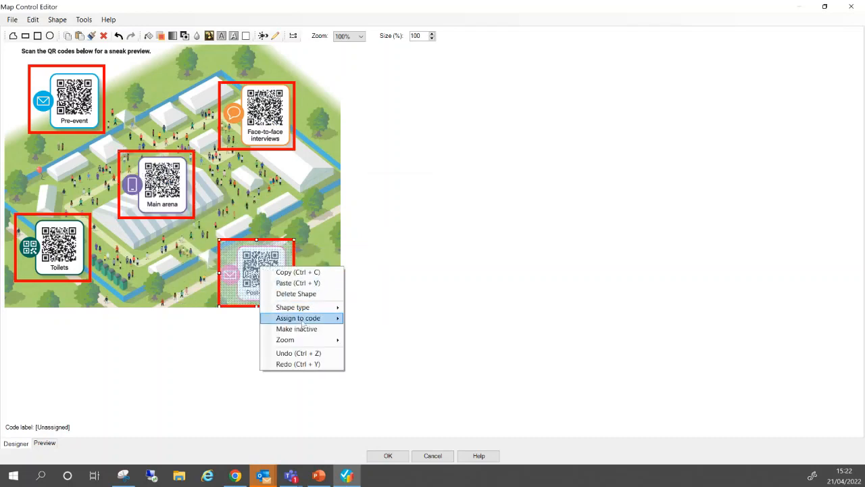
mouse_move(307, 319)
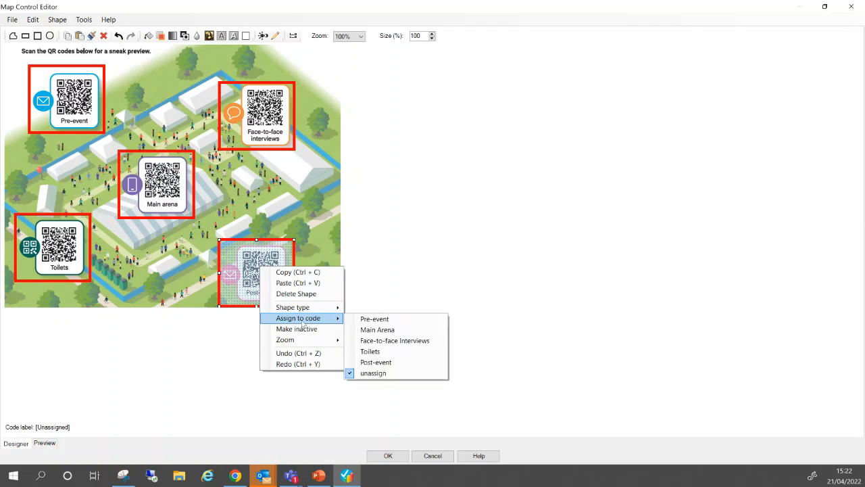
left_click(381, 363)
right_click(83, 261)
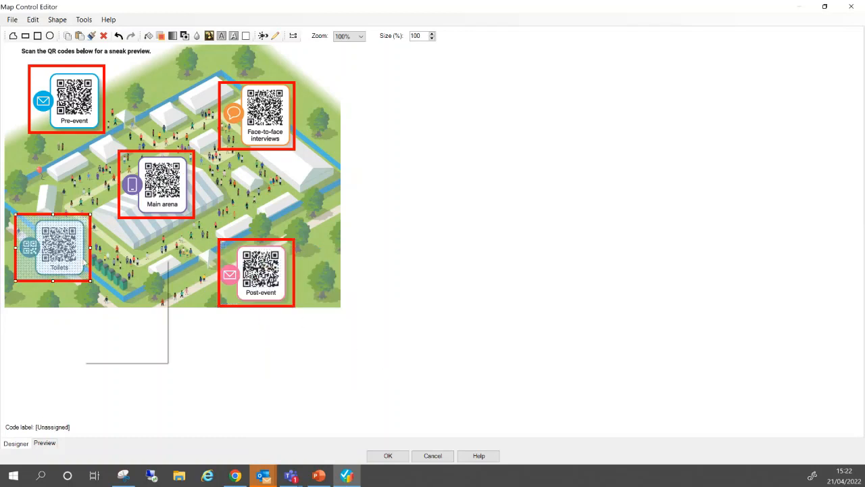
mouse_move(114, 311)
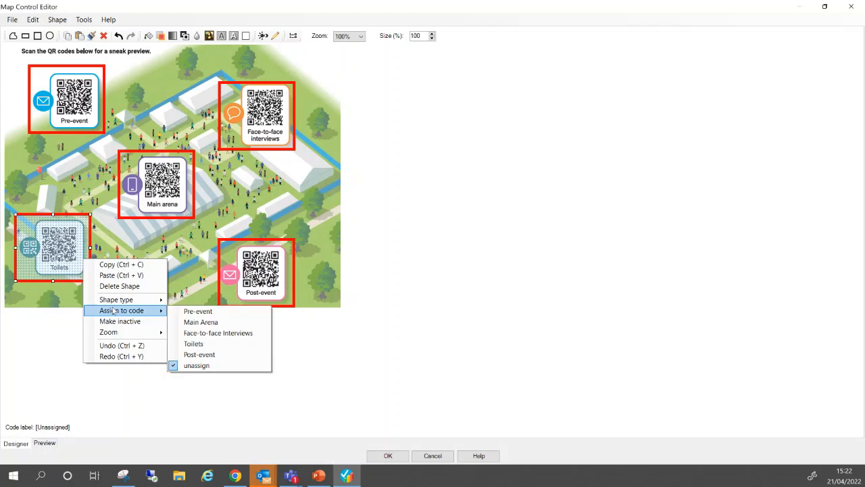
left_click(173, 342)
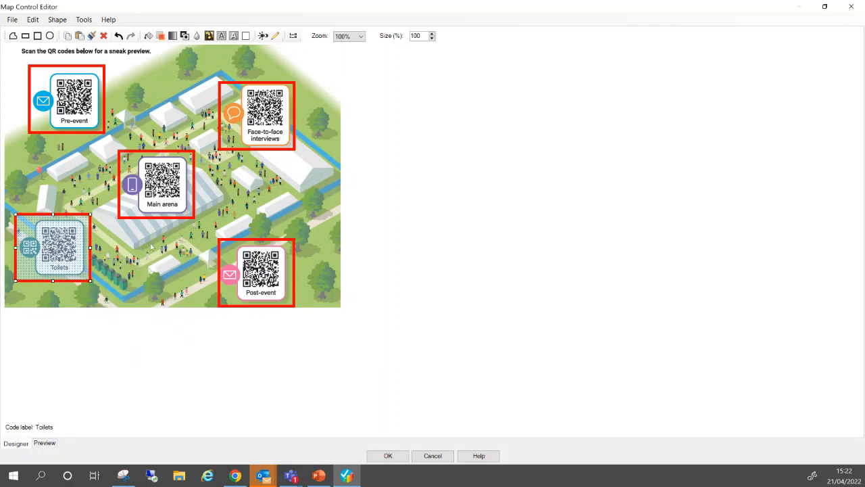
- Preview the map control's selectable areas, accept the map and view it in the PC edition of the questionnaire
left_click(44, 444)
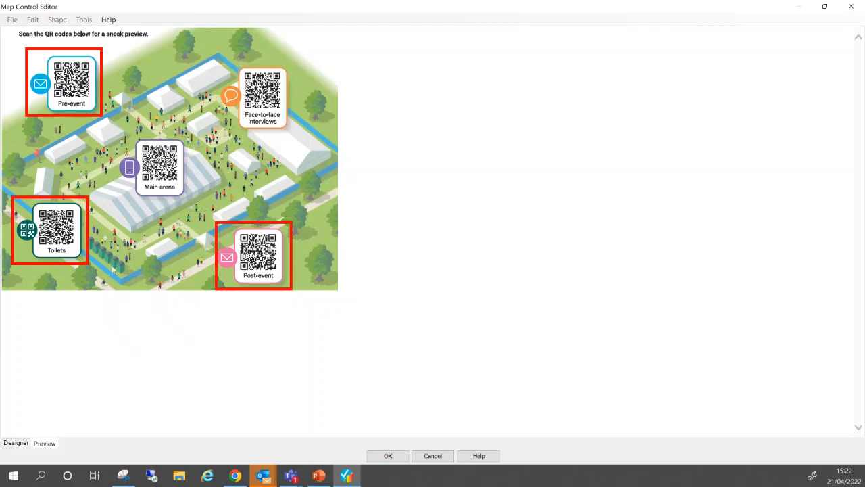
left_click(396, 459)
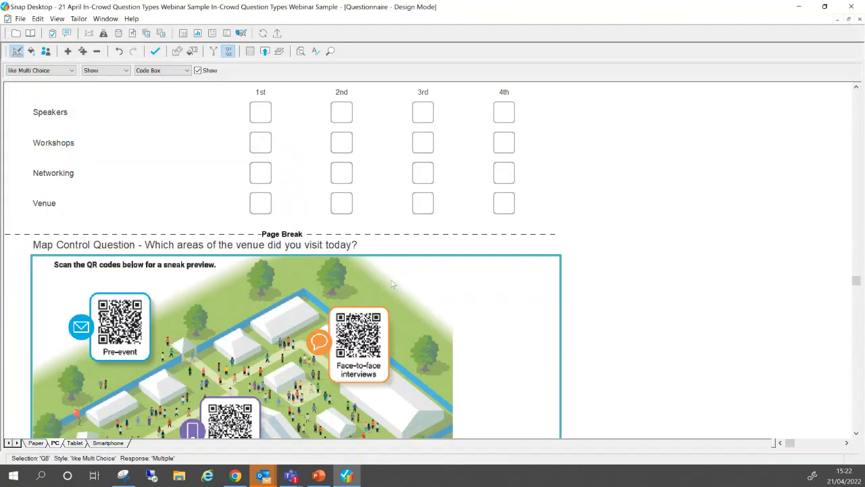
scroll(269, 265, "down", 5)
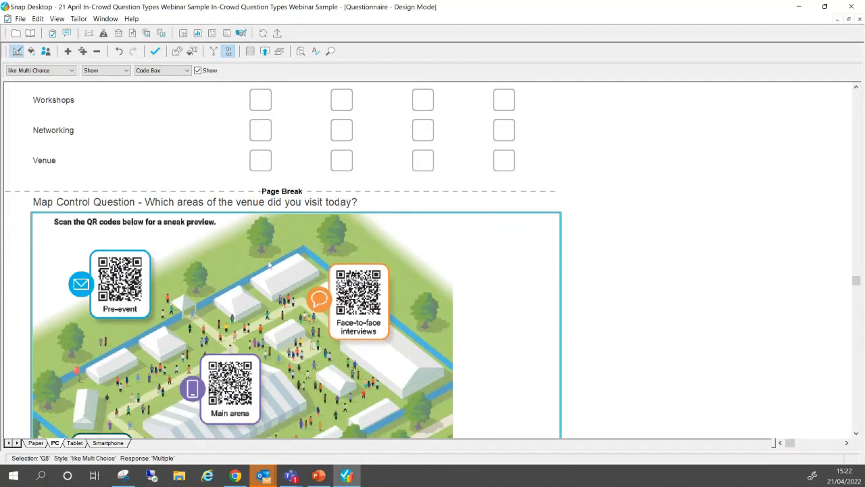
scroll(269, 265, "up", 2)
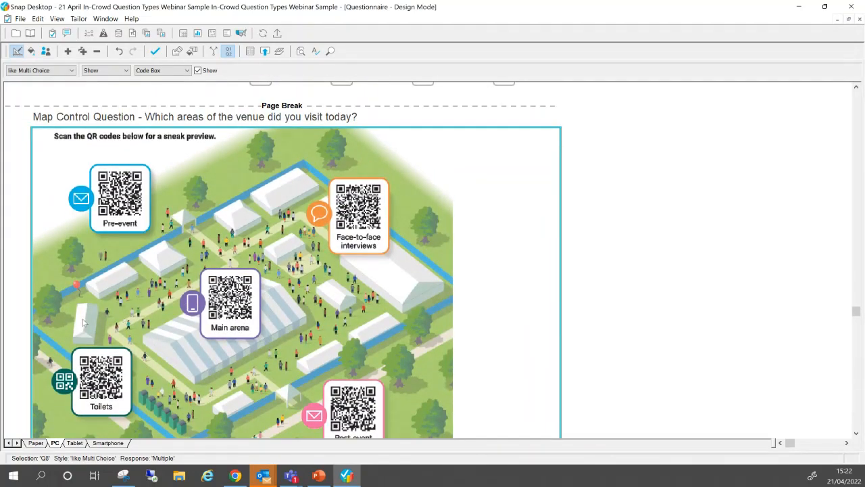
- In the Smartphone edition, show the question about venue areas visited as a map control and check how the image displays
left_click(101, 443)
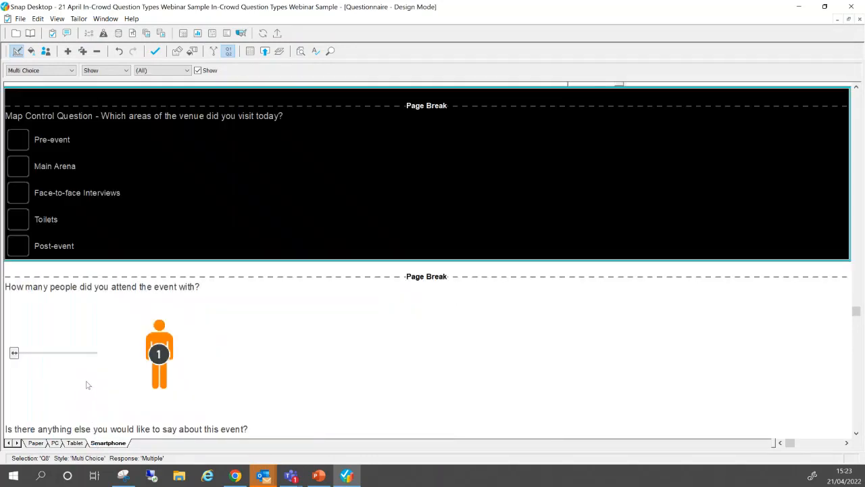
left_click(126, 117)
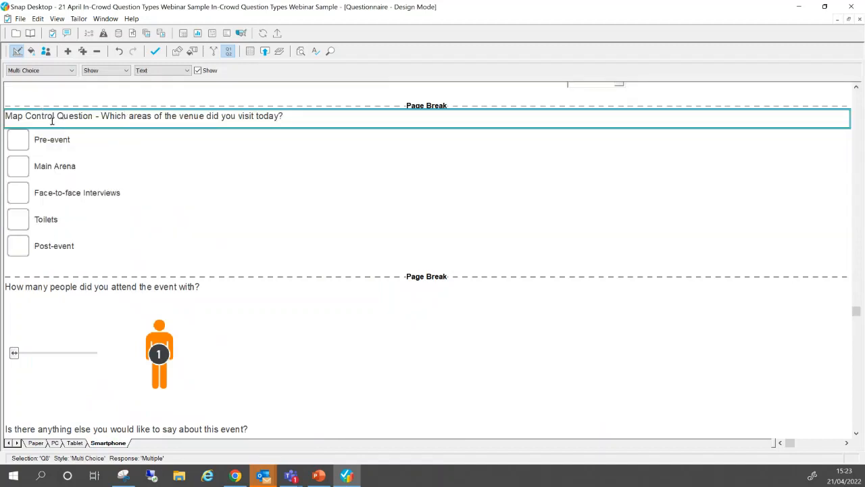
left_click(123, 70)
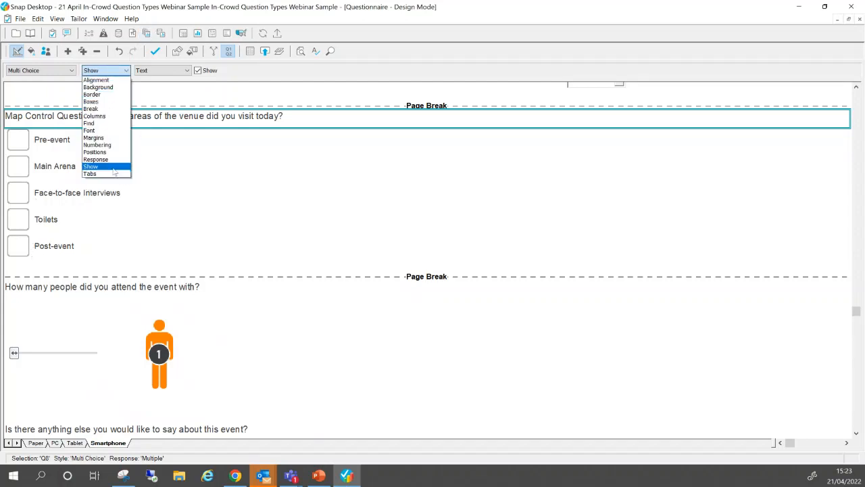
left_click(114, 169)
left_click(187, 70)
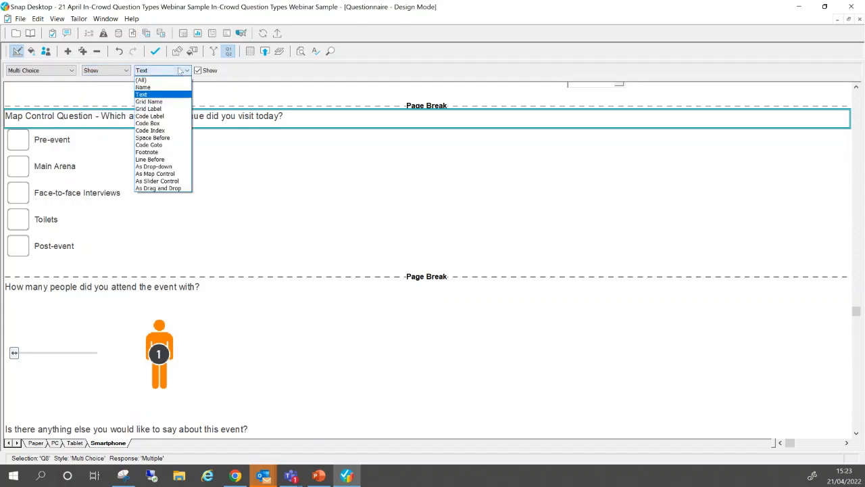
left_click(169, 174)
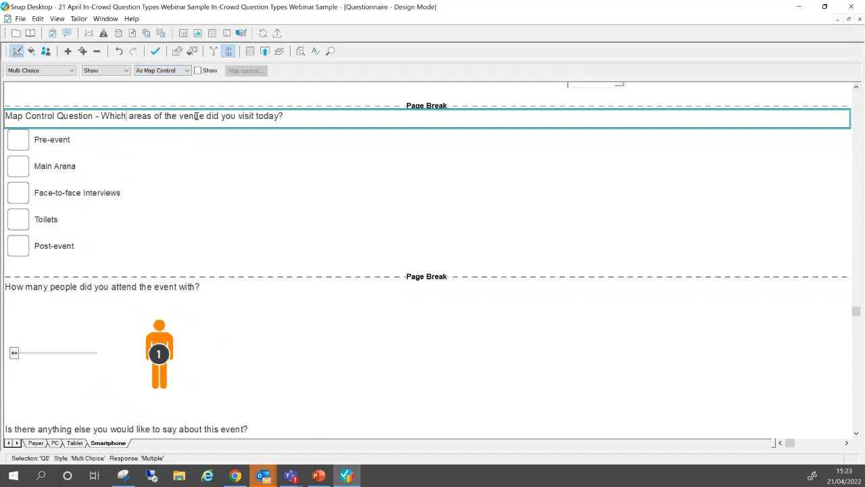
left_click(197, 70)
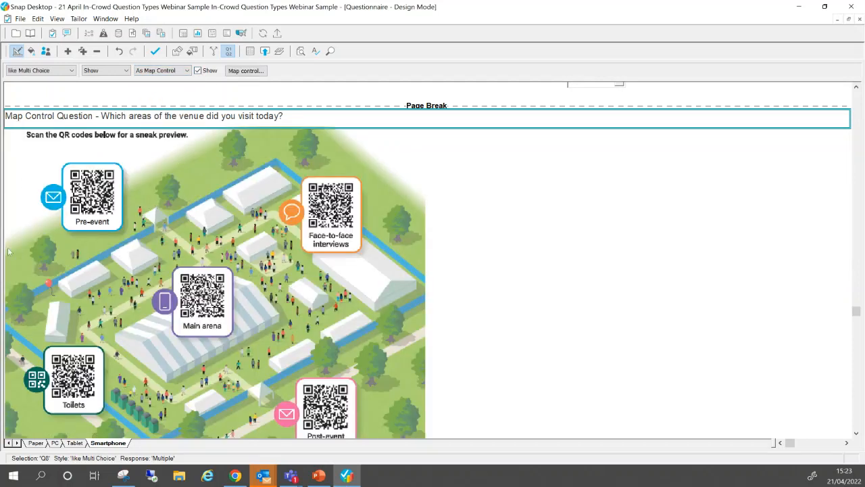
scroll(122, 249, "down", 1)
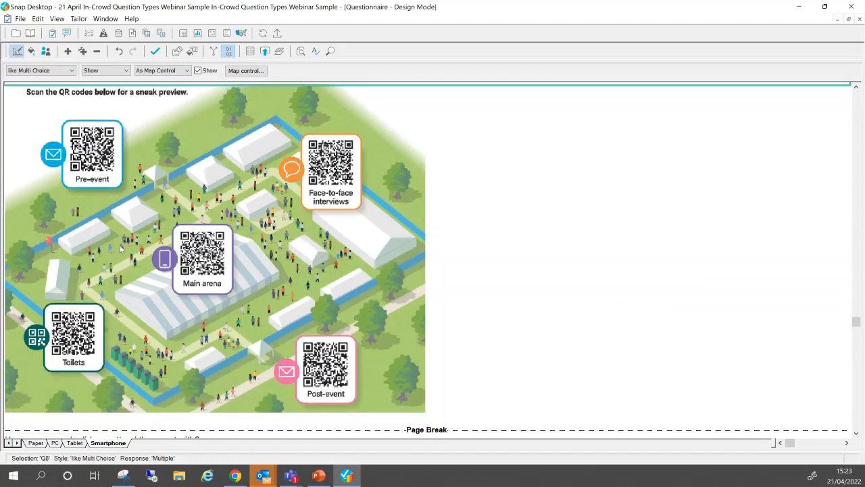
scroll(121, 249, "up", 1)
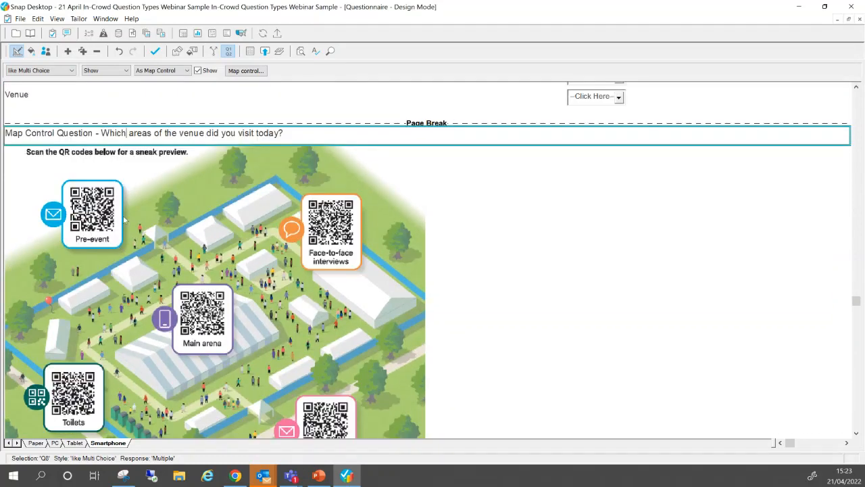
- Set the size of the Smartphone edition's venue map to 50% in the Map Control Editor and accept it
scroll(124, 217, "down", 1)
double_click(125, 217)
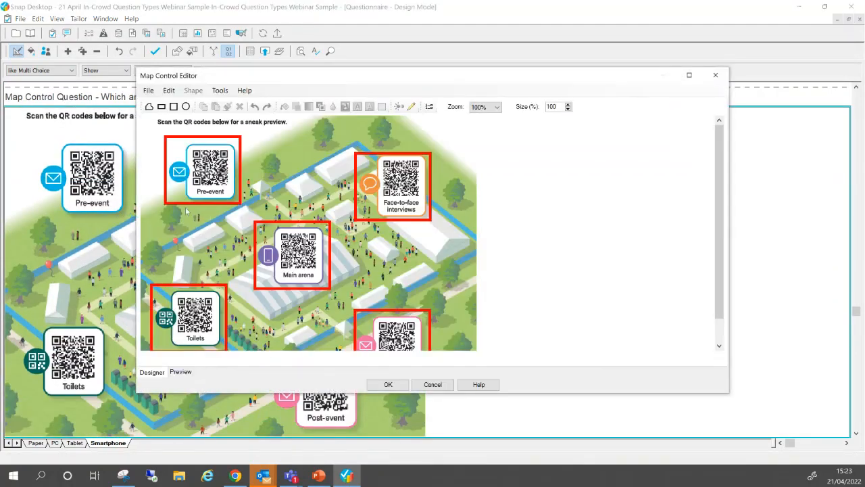
left_click_drag(562, 107, 519, 103)
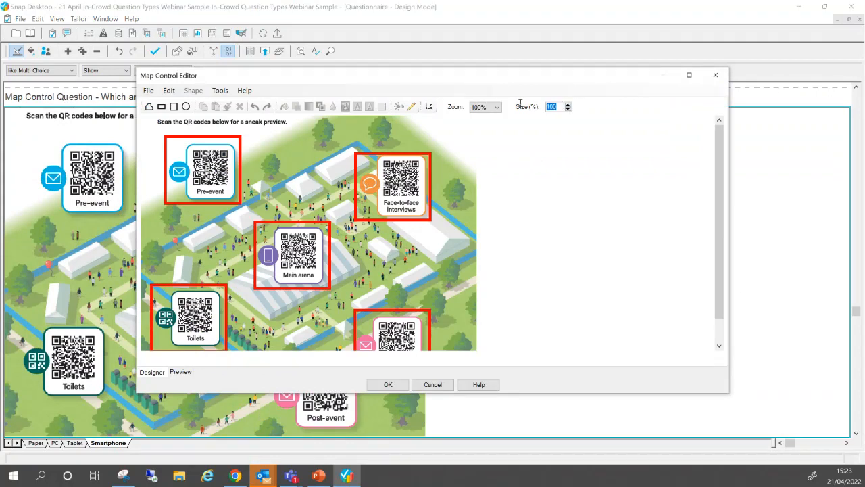
type("50")
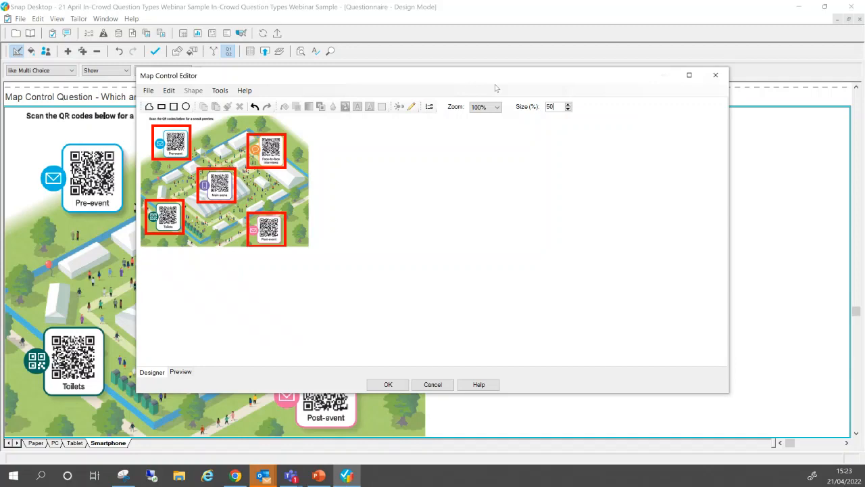
left_click(388, 385)
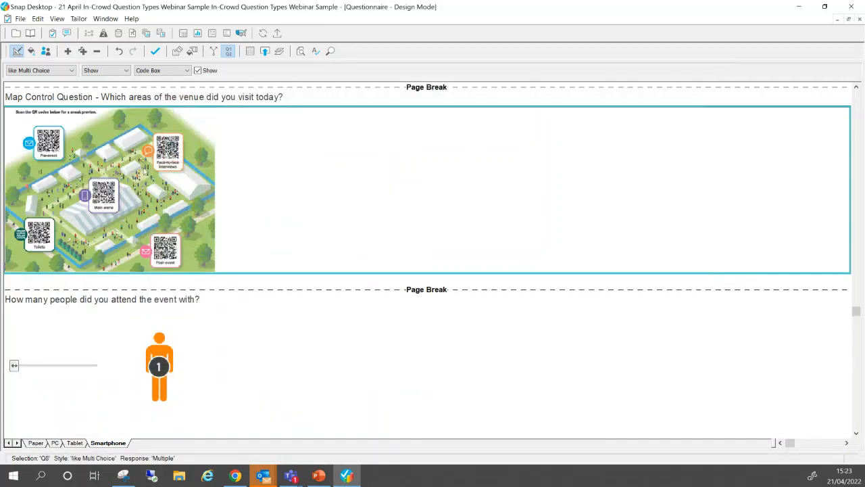
- Review the category, ranking, rating grid and map control questions in the PC edition of the questionnaire
left_click(55, 443)
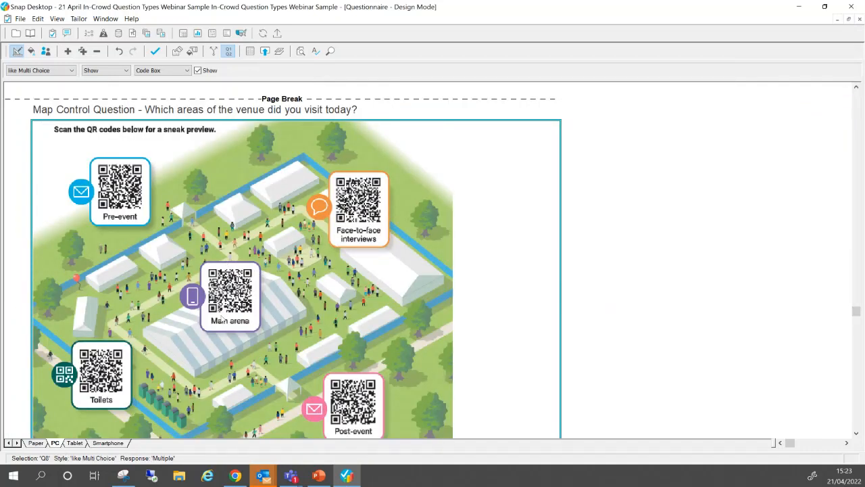
scroll(221, 318, "up", 5)
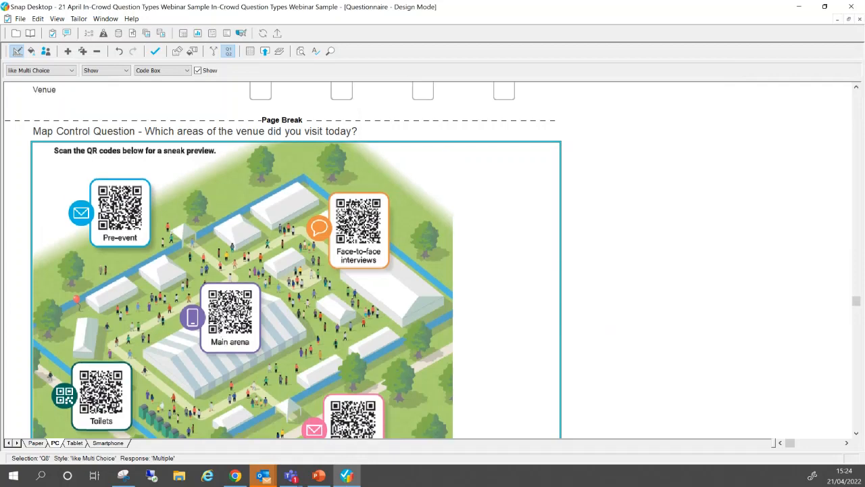
scroll(221, 318, "up", 5)
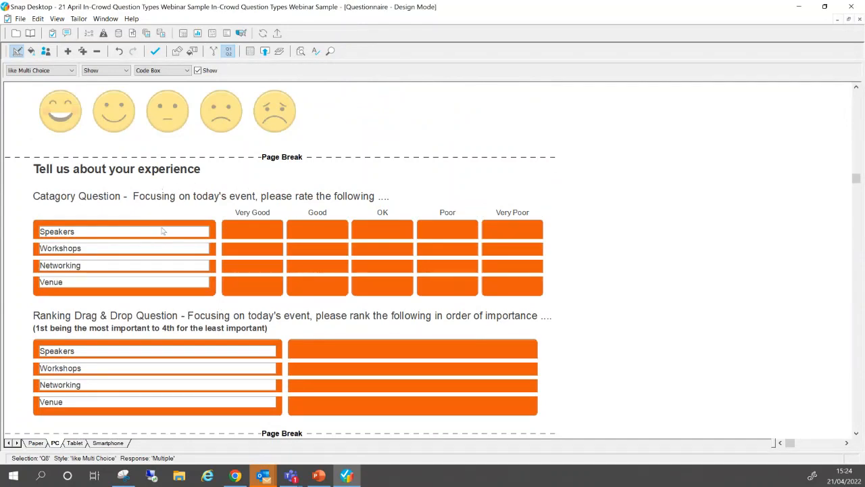
scroll(163, 232, "down", 3)
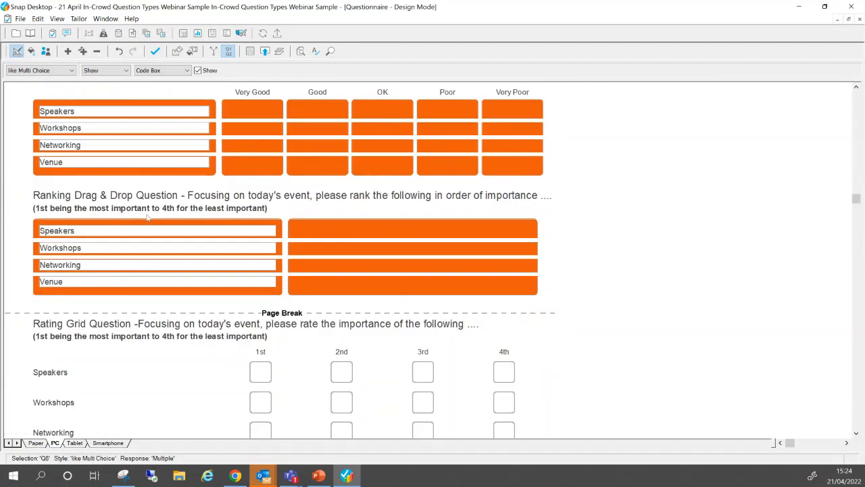
scroll(147, 216, "down", 3)
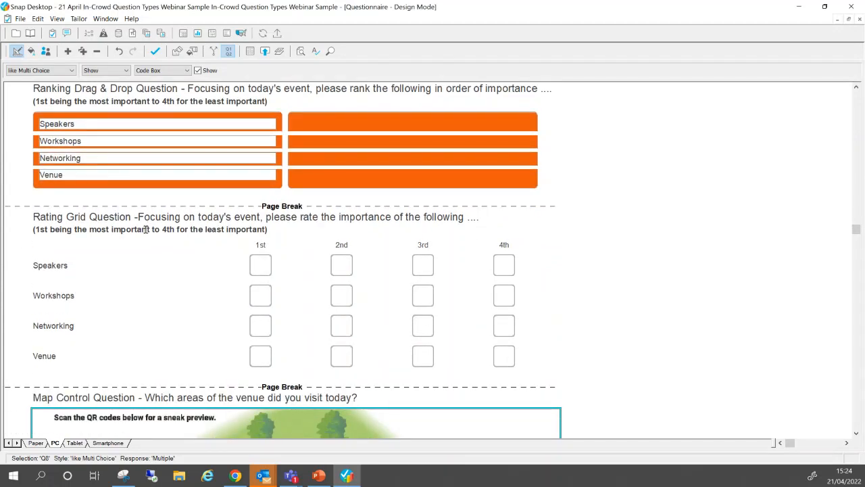
scroll(145, 229, "down", 6)
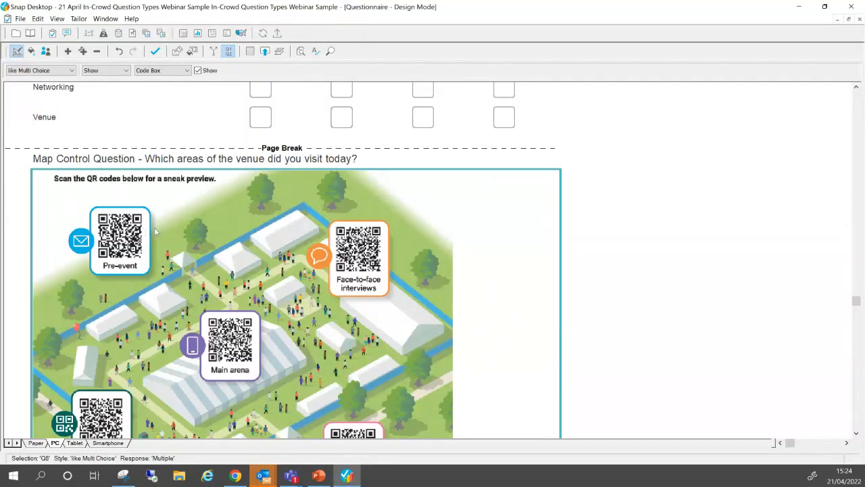
scroll(156, 232, "down", 2)
scroll(155, 231, "up", 4)
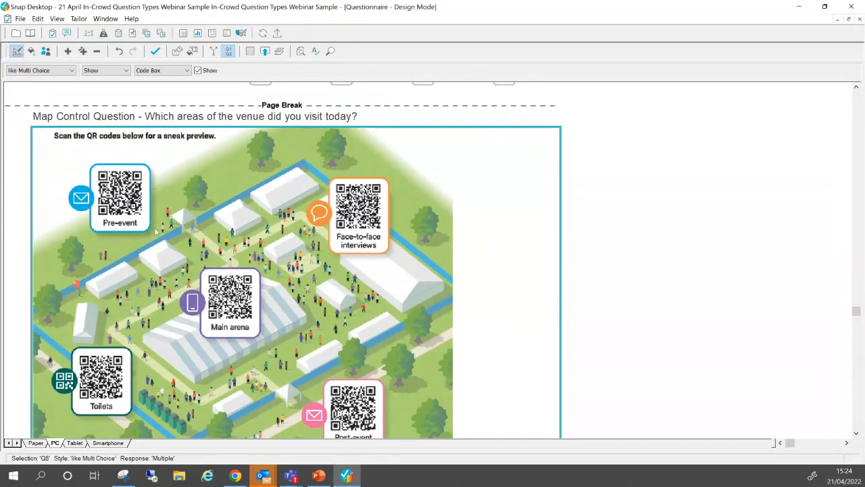
- Publish the PC edition without preview and agree to update the live survey
left_click(264, 51)
left_click(438, 263)
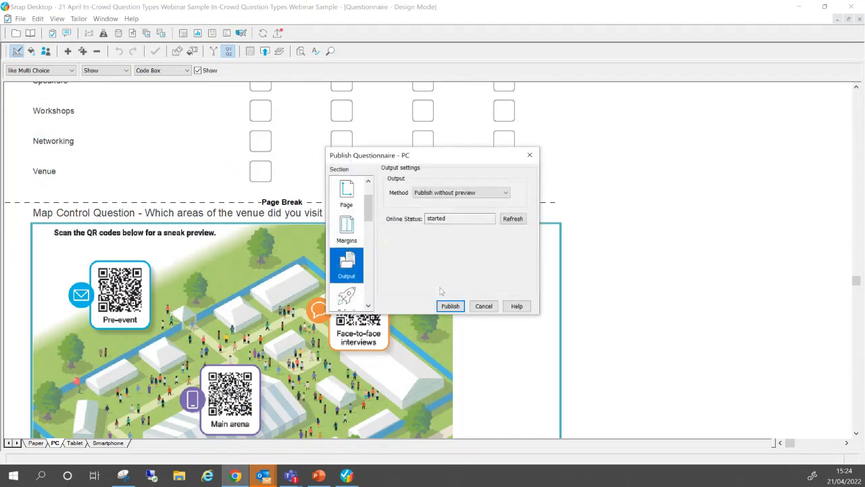
left_click(445, 308)
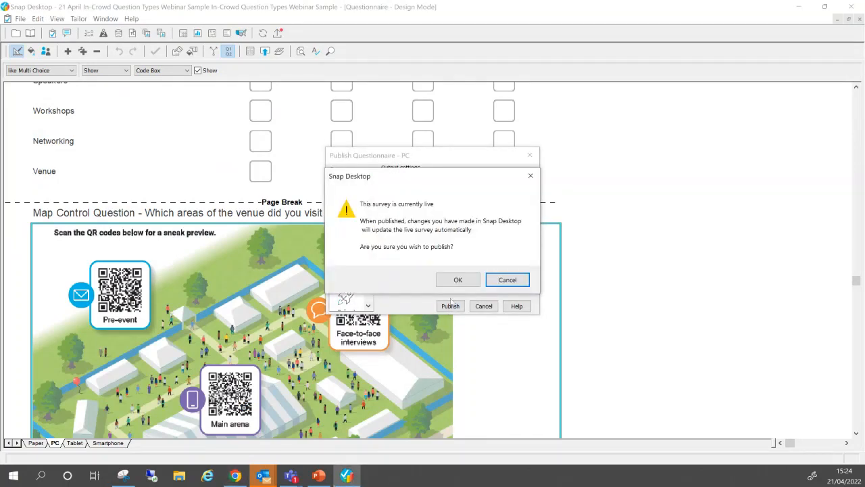
left_click(457, 280)
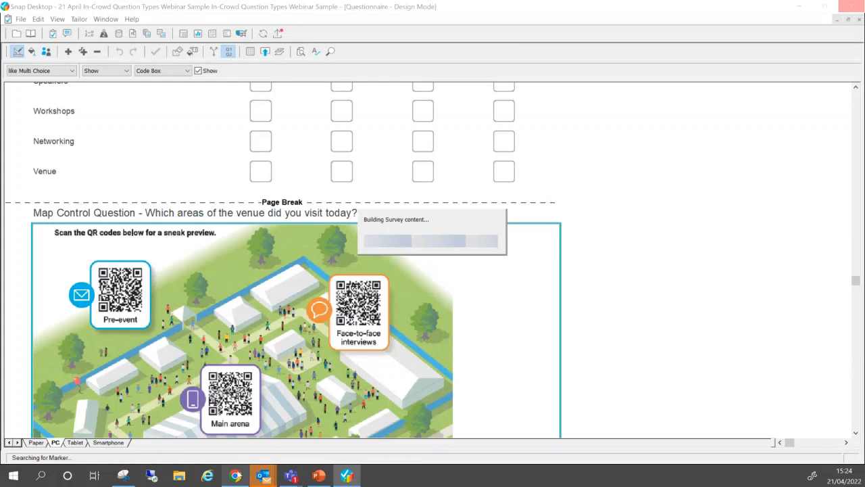
- Switch to Snap Online in Chrome, download the survey's interview QR code, view the image enlarged and minimise it
left_click(236, 476)
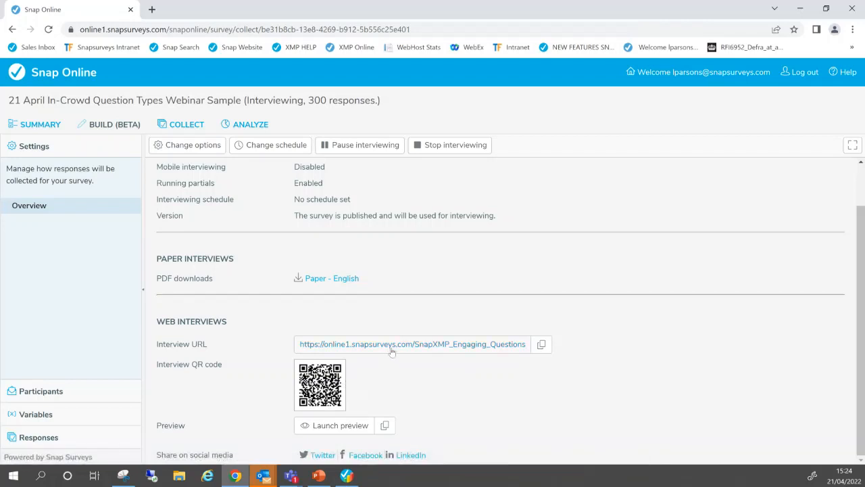
left_click(323, 383)
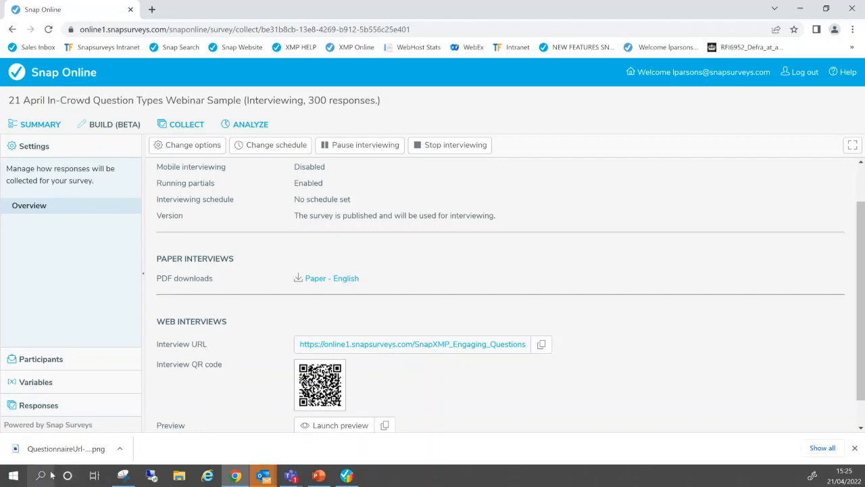
left_click(58, 451)
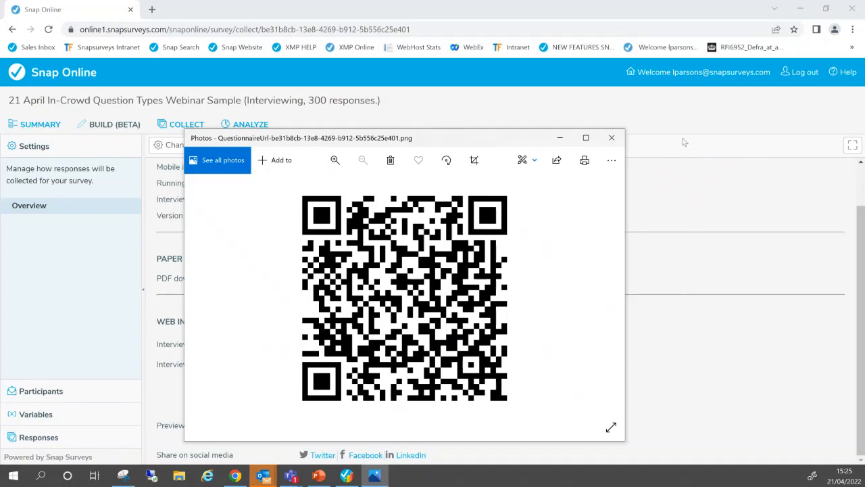
left_click(560, 138)
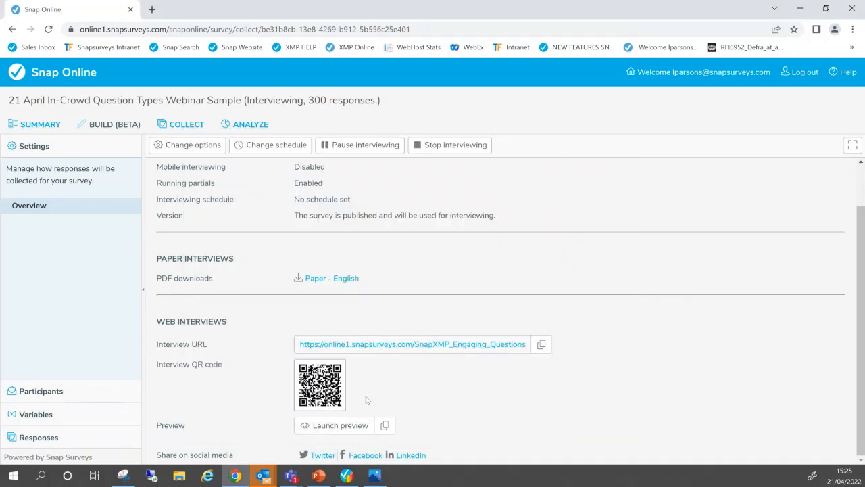
- Open the survey from its interview URL and answer Yes, Monthly and Social Media, with the happiest face for today's event
left_click(400, 345)
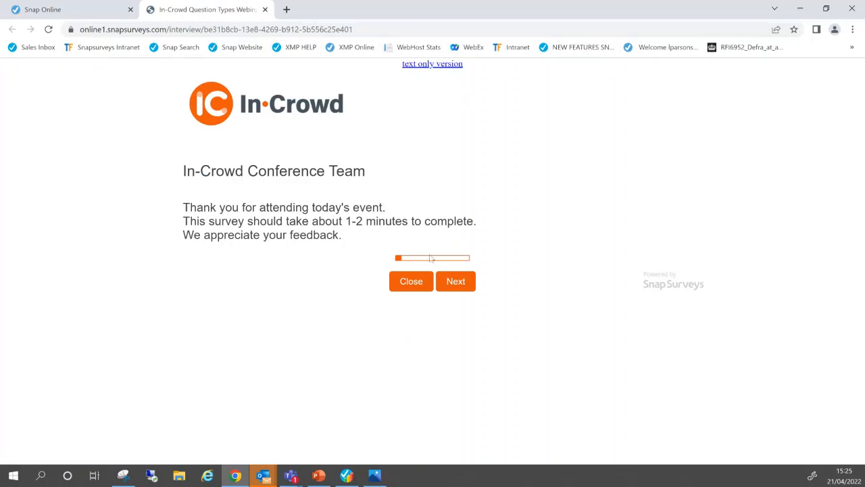
left_click(449, 276)
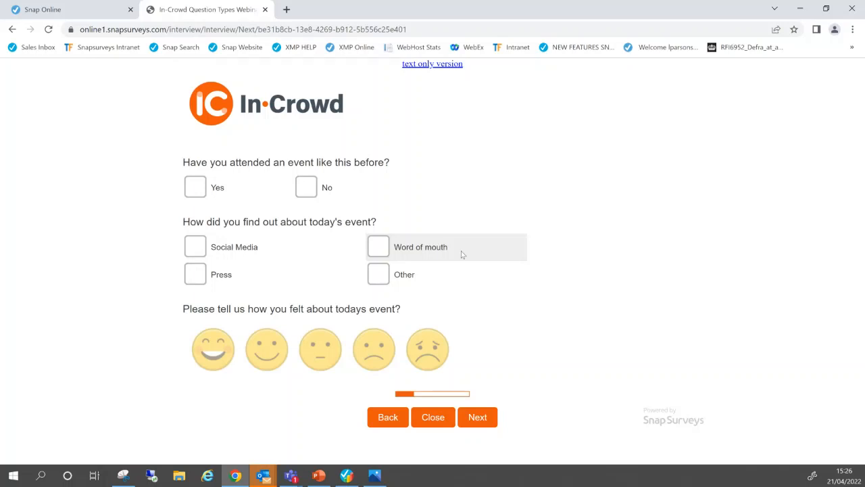
left_click(197, 189)
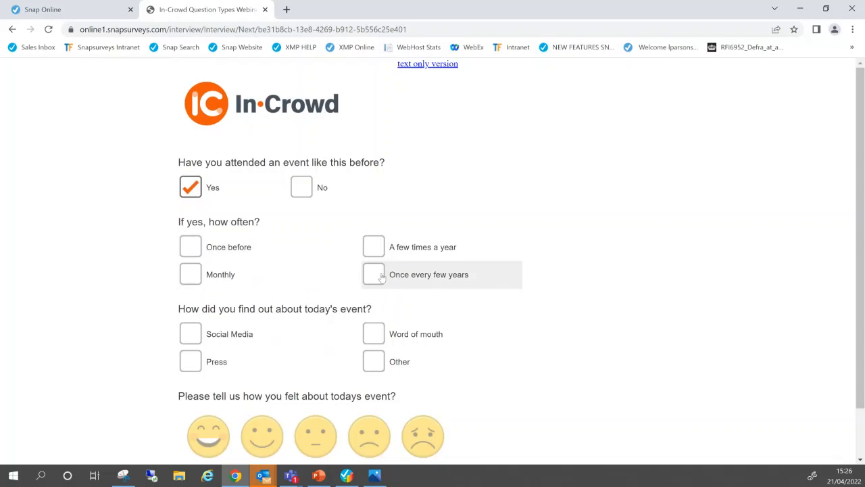
left_click(191, 274)
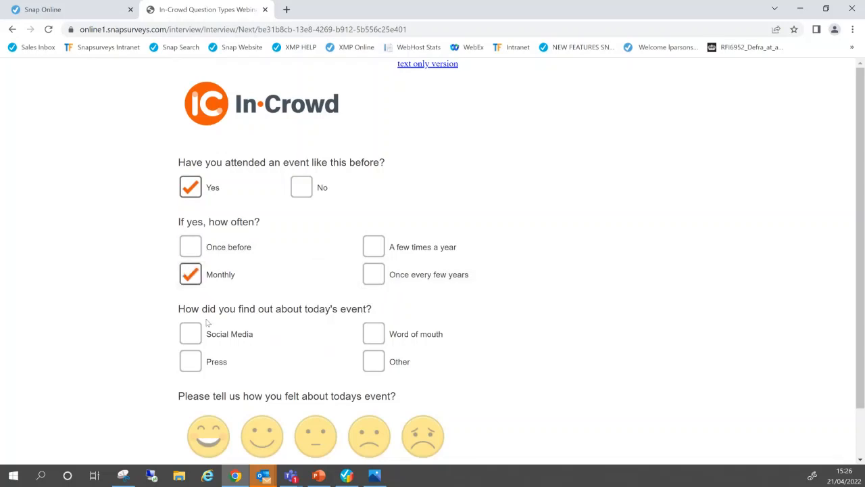
scroll(207, 323, "down", 1)
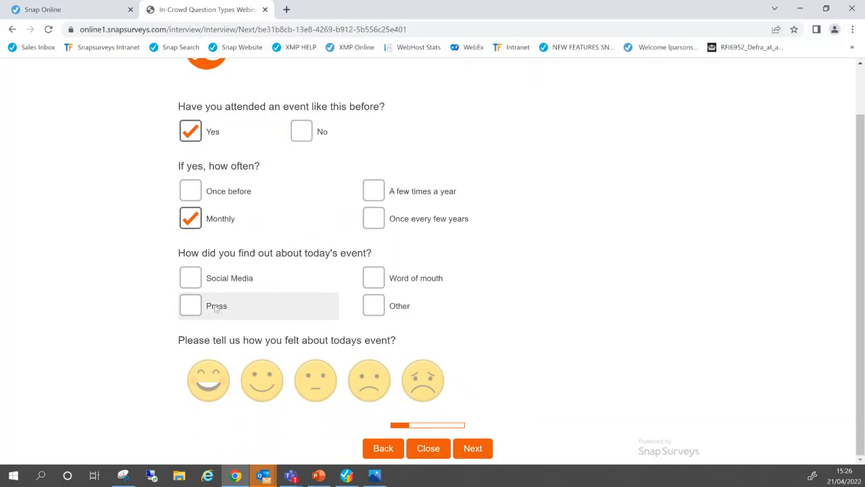
left_click(191, 277)
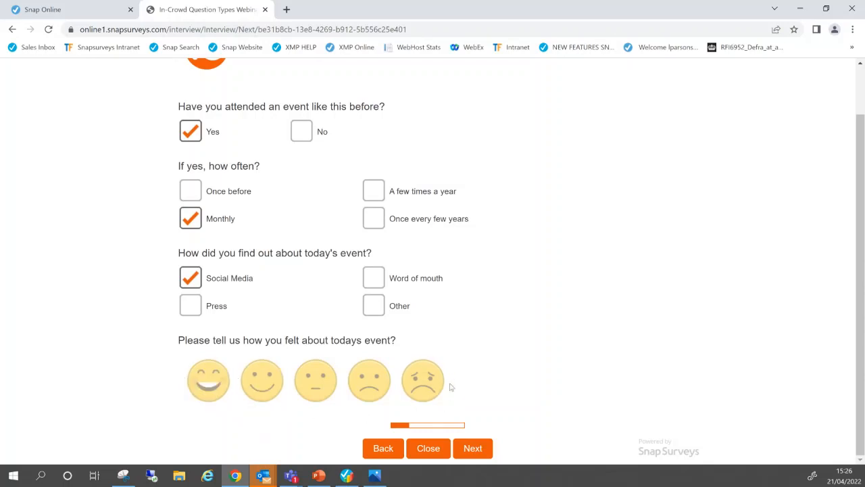
left_click(208, 395)
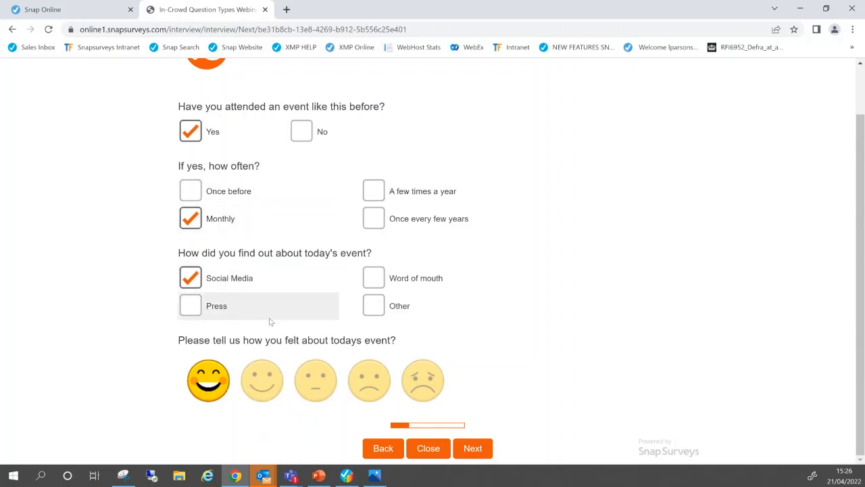
- Categorise Speakers and Workshops as Very Good, rank Networking, Speakers and Workshops in that order, and continue to the rating grid page
left_click(481, 451)
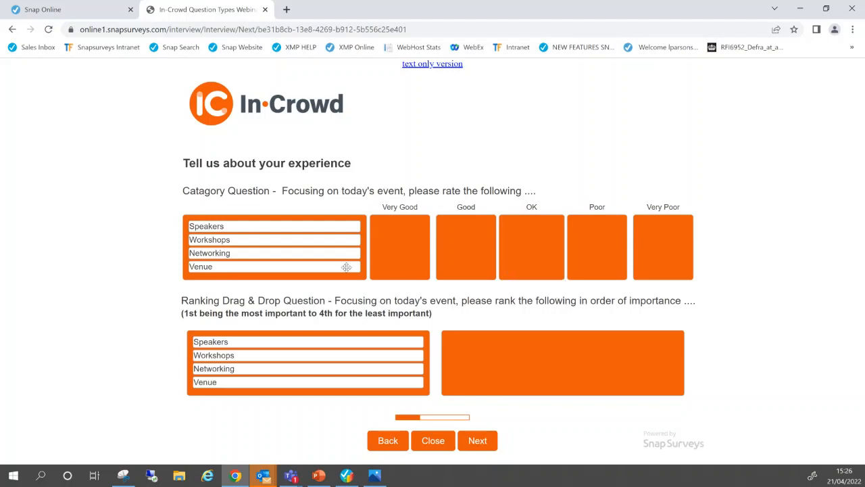
left_click_drag(326, 224, 502, 261)
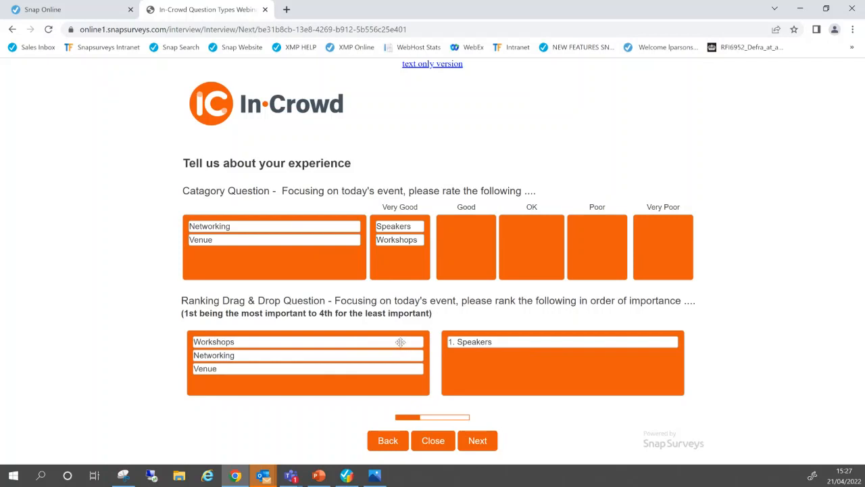
left_click_drag(409, 341, 601, 365)
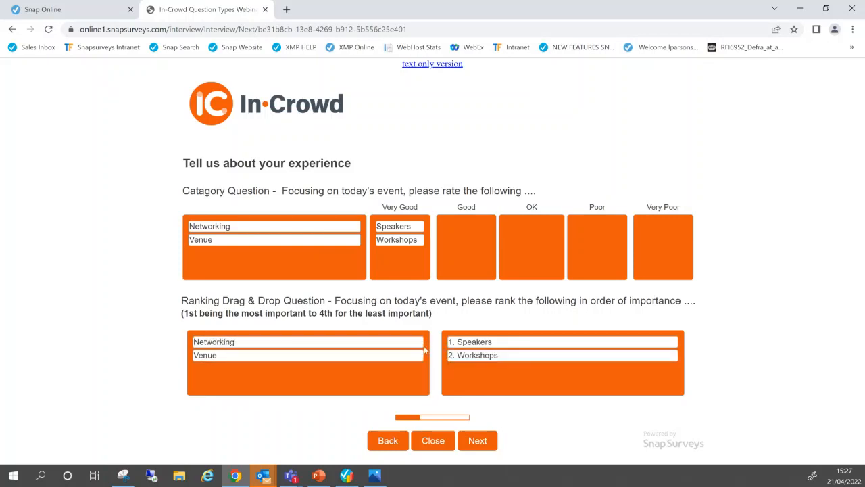
left_click_drag(405, 341, 549, 357)
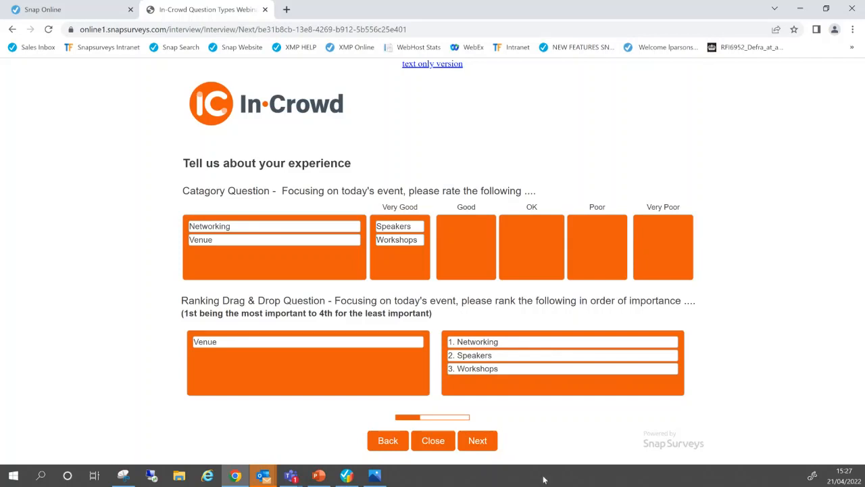
left_click(485, 448)
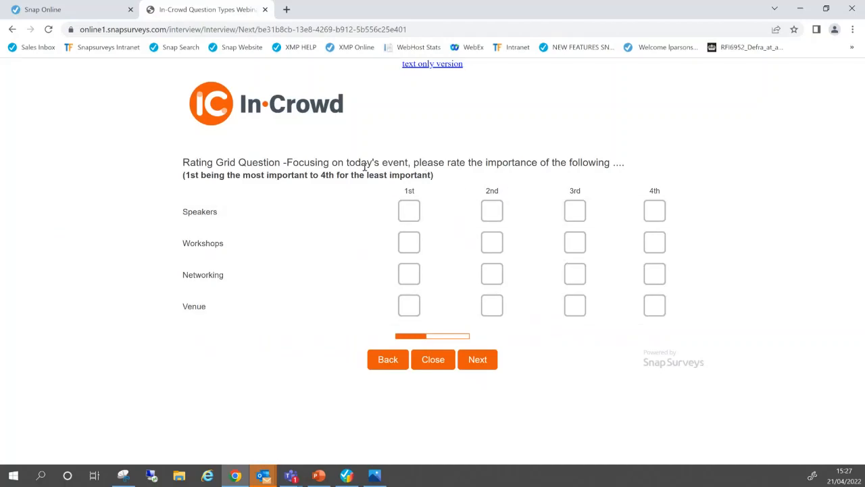
- Try rating both Speakers and Workshops 1st in the rating grid question, and continue to the map control question
left_click(417, 211)
left_click(415, 238)
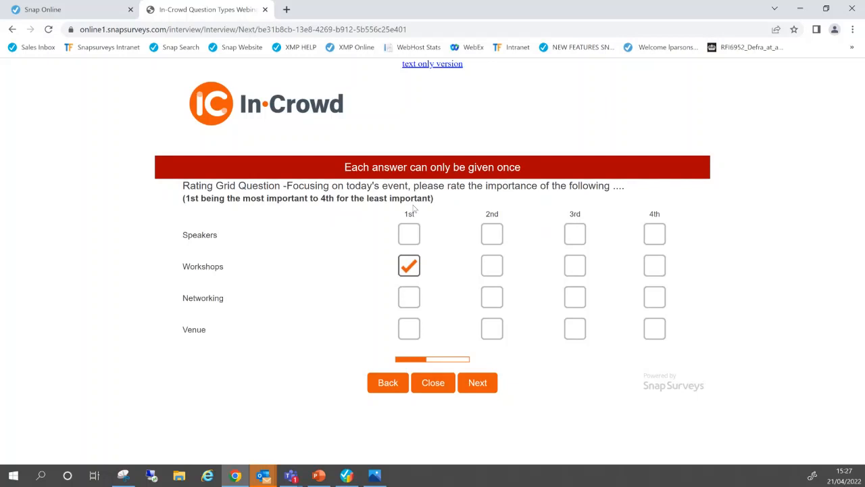
left_click(478, 383)
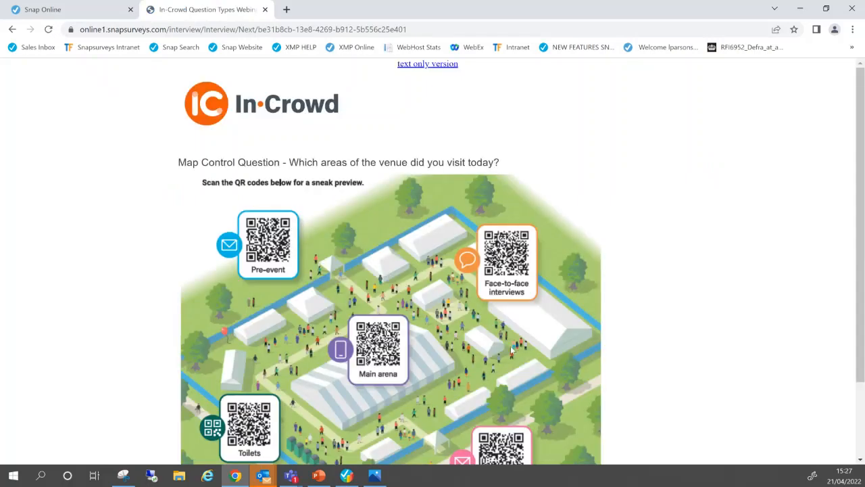
- Select the Face-to-face interviews and Main arena areas on the venue map and continue to the next page
scroll(512, 349, "down", 3)
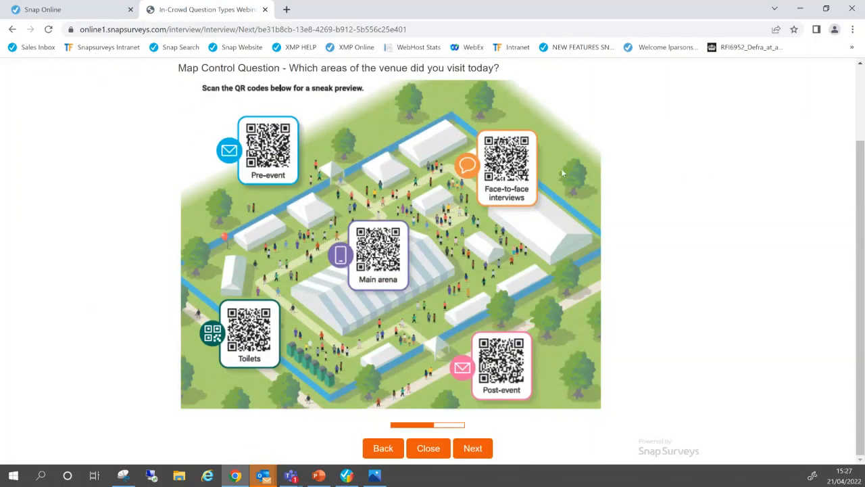
left_click(515, 212)
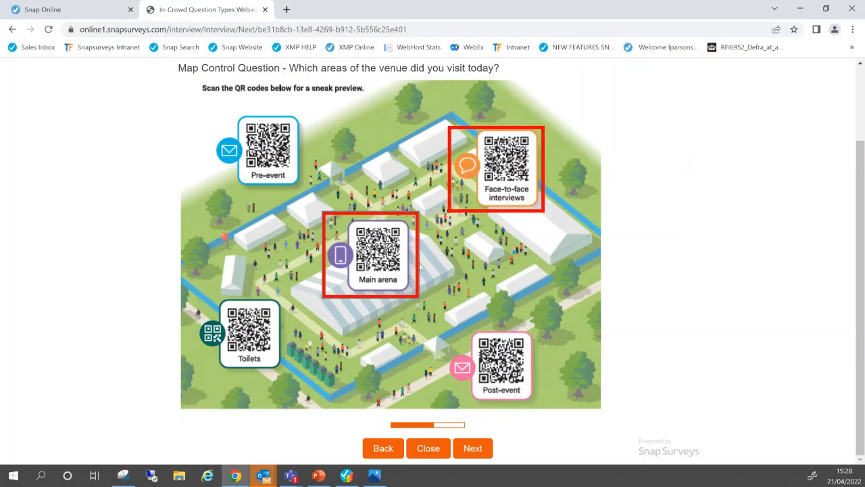
left_click(474, 449)
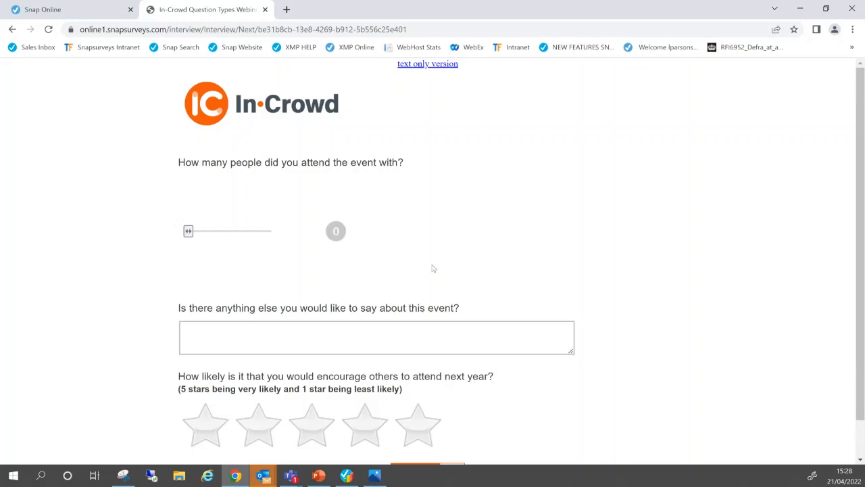
- Set the number of people attended with to 2, give five stars for encouraging others, and continue with the comment left blank
left_click_drag(188, 232, 228, 243)
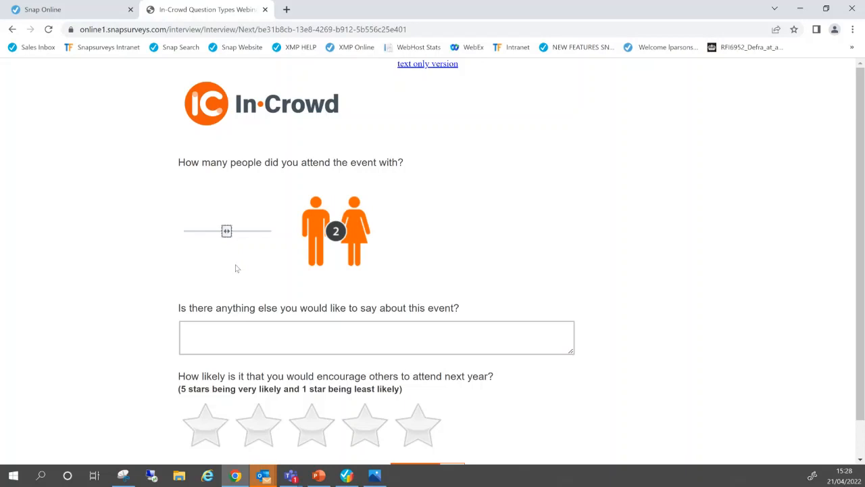
scroll(236, 268, "down", 1)
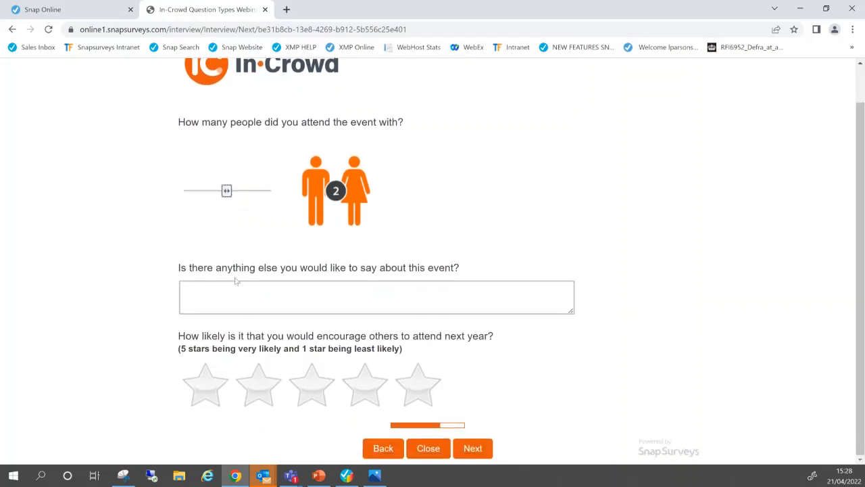
left_click(234, 289)
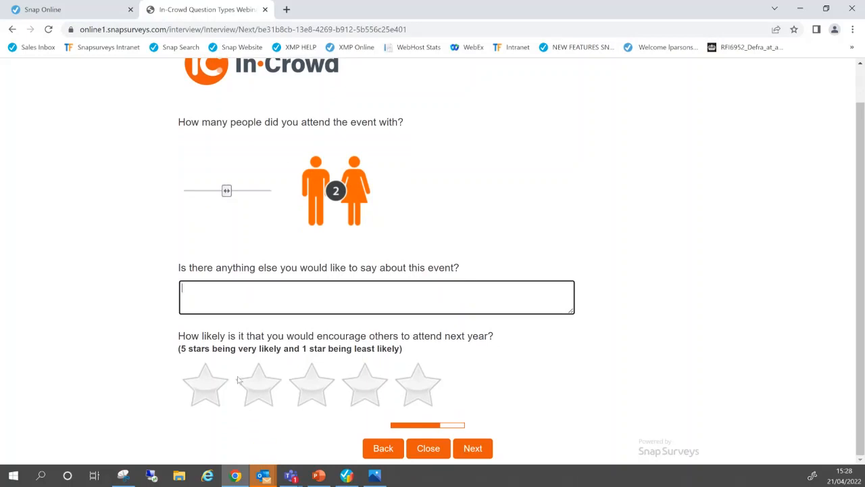
left_click(415, 388)
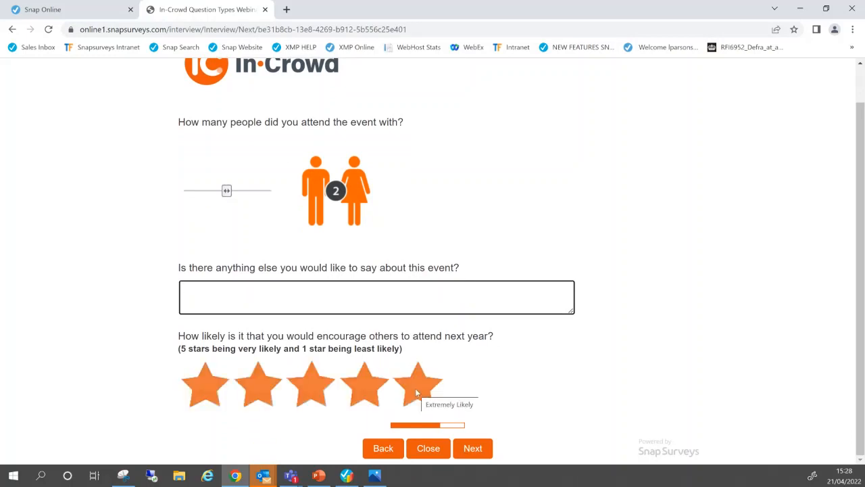
left_click(476, 323)
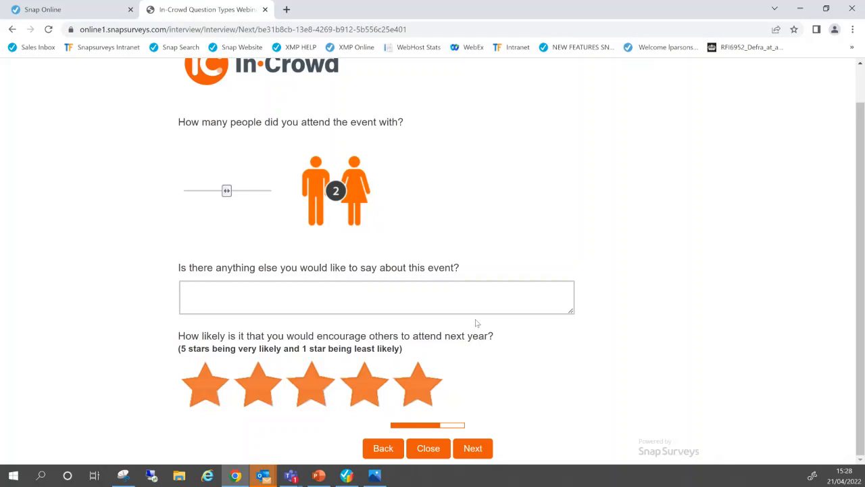
left_click(477, 448)
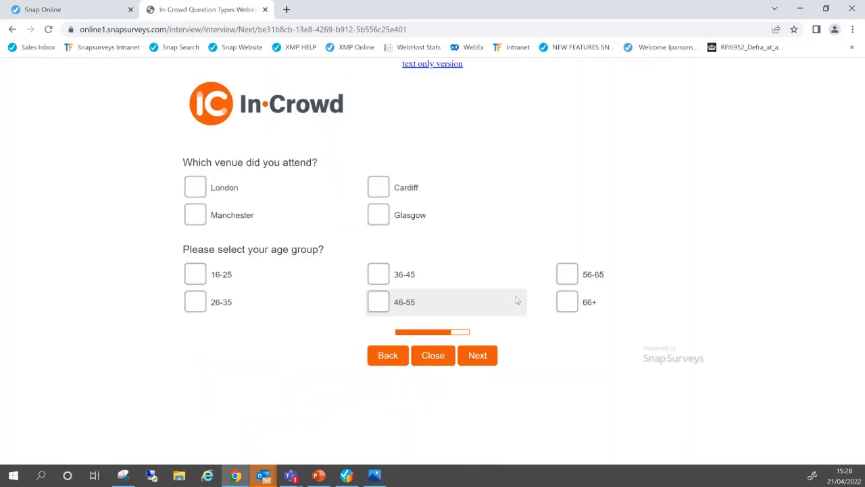
- Skip the venue and age group page, choose March as the event month, and answer Yes to receiving the survey sample by email
left_click(477, 354)
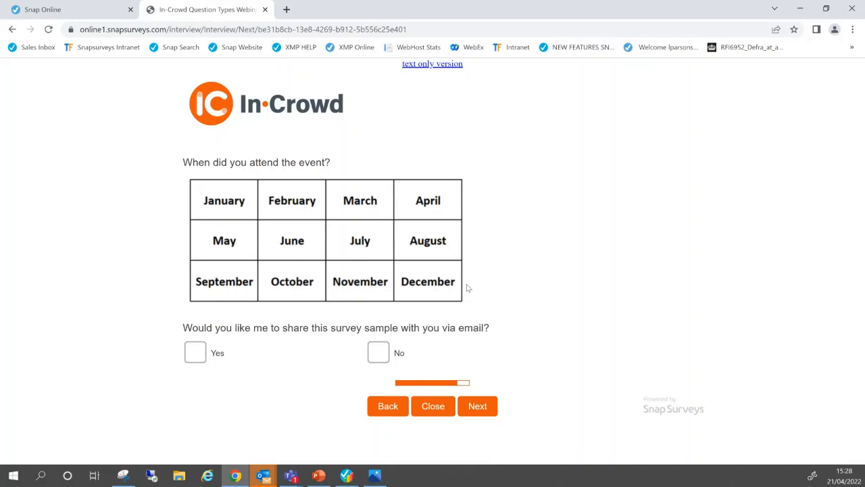
left_click(352, 209)
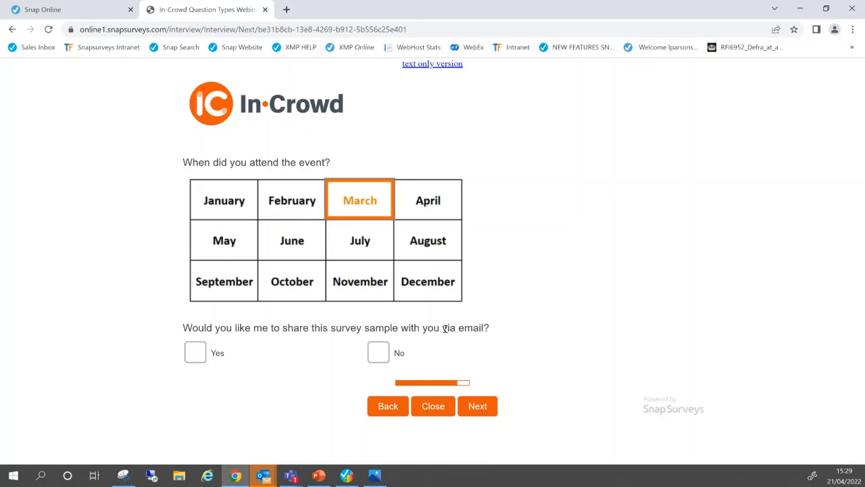
left_click(191, 353)
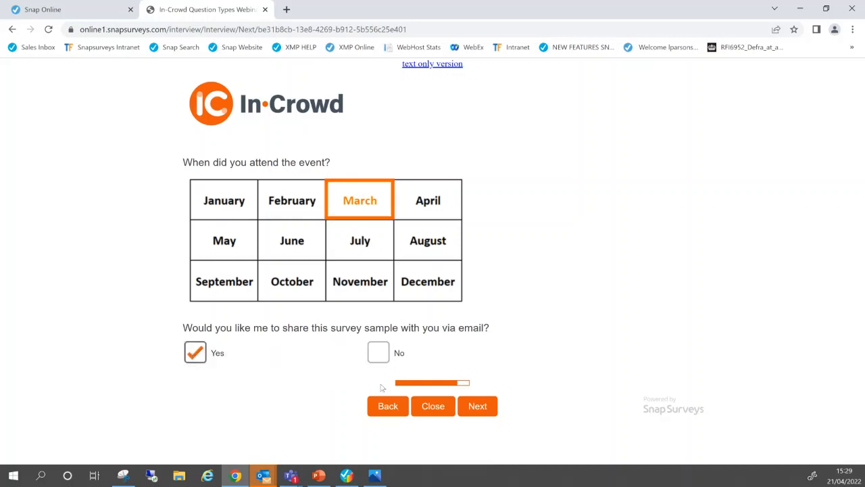
left_click(477, 406)
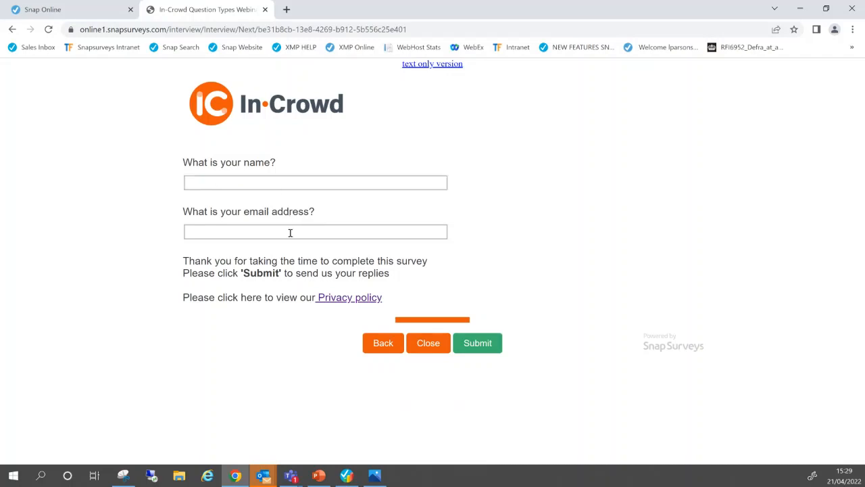
- Switch to the XMP Webinar April 2022 presentation in PowerPoint and start the slide show from the current "Grab your phone" slide
left_click(290, 232)
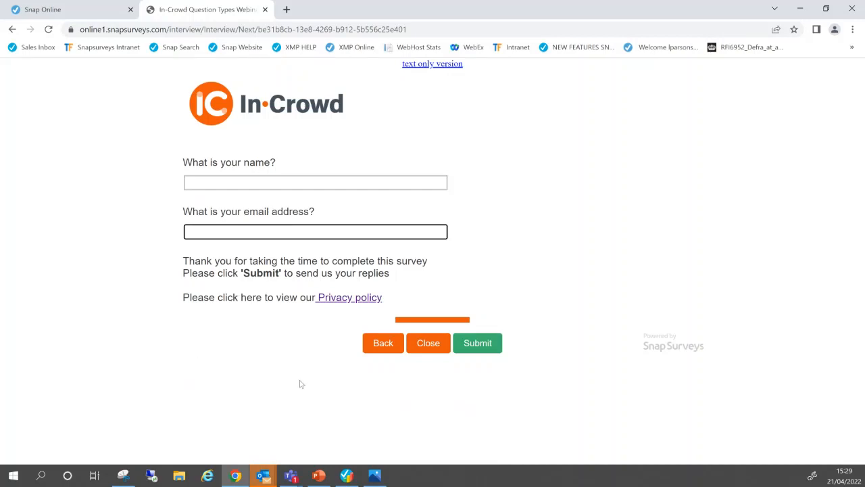
left_click(319, 476)
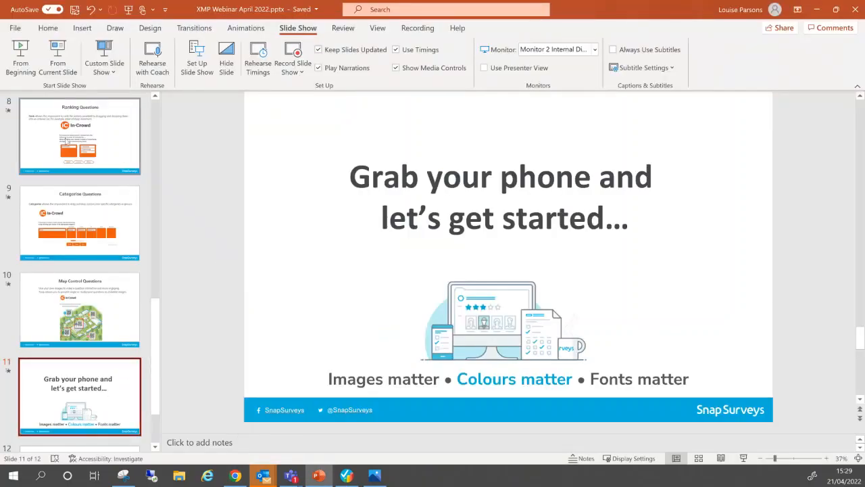
left_click(66, 69)
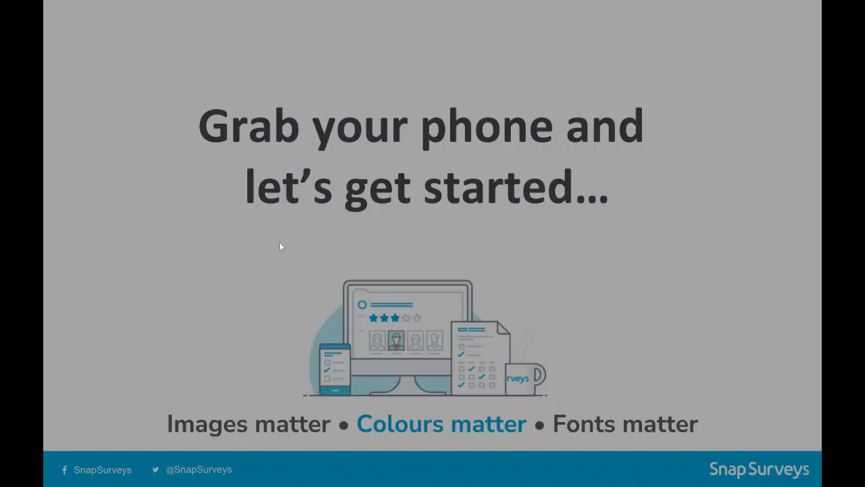